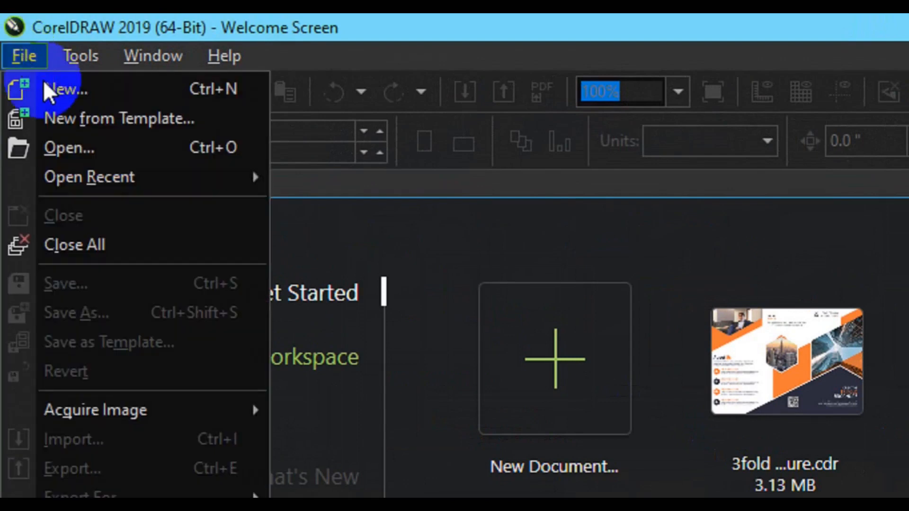
Create a new document named 'Employee ID Card', 2.59 inches wide by 4.22 inches high.
{"action": "left_click", "coordinate": [45, 85]}
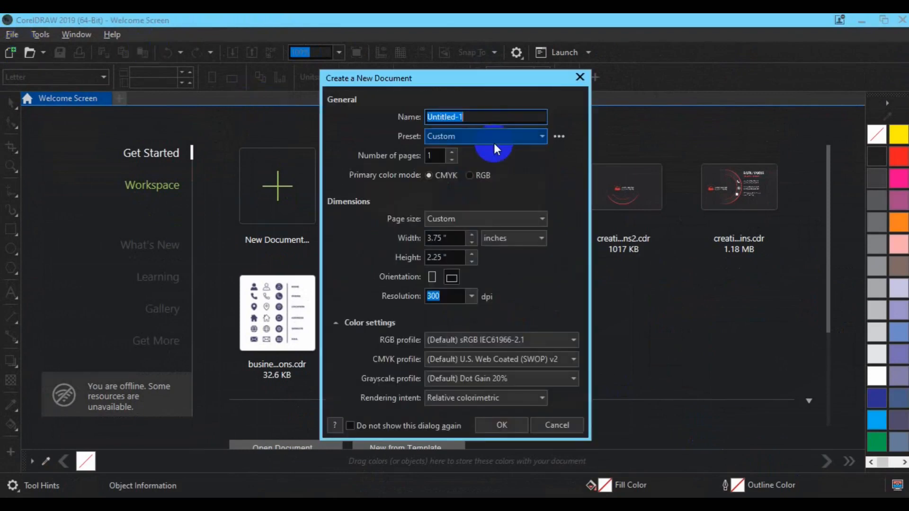
{"action": "type", "text": "E"}
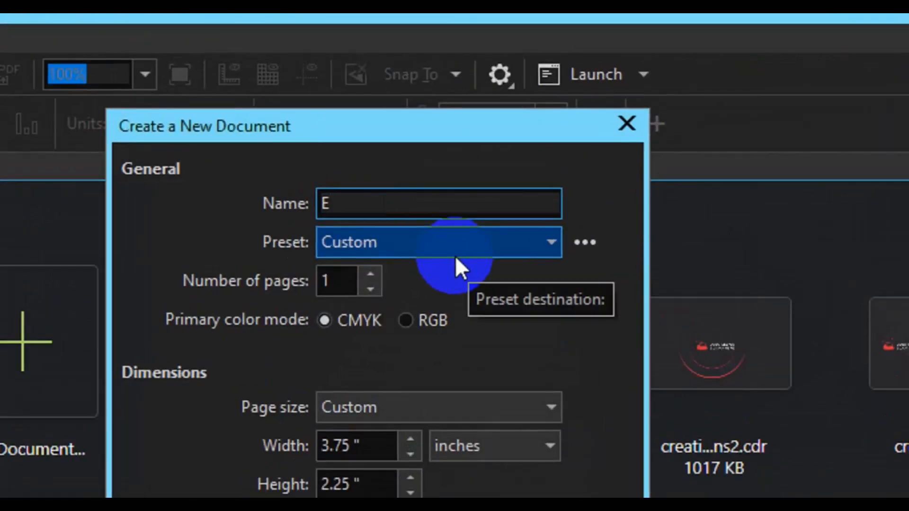
{"action": "type", "text": "mployee ID Card"}
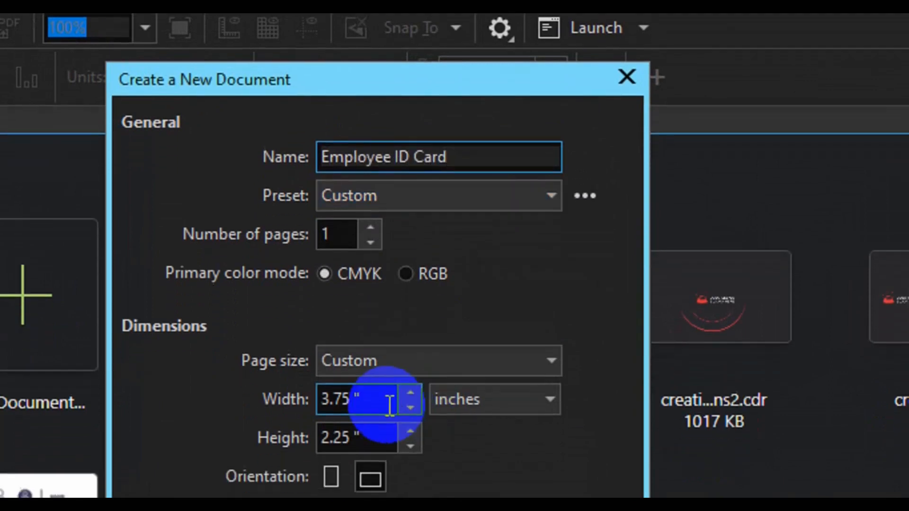
{"action": "left_click", "coordinate": [379, 446]}
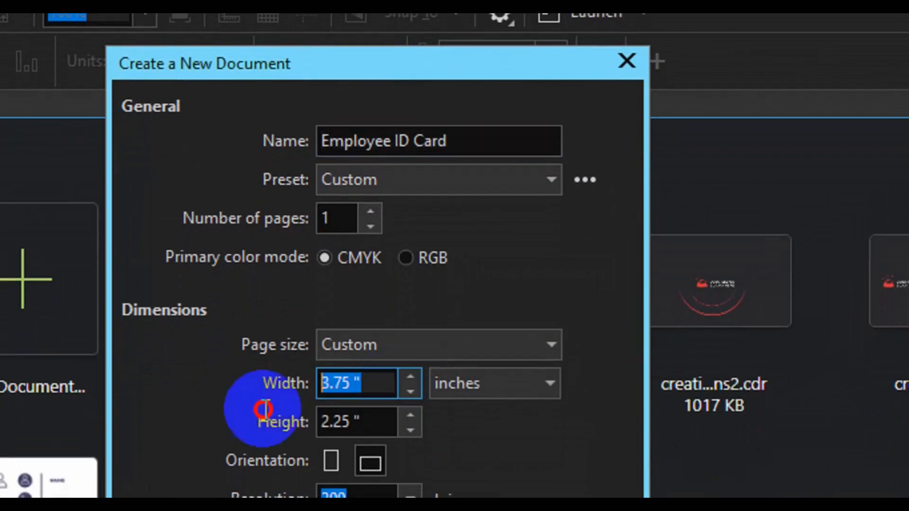
{"action": "type", "text": "2.59"}
{"action": "key", "text": "Tab"}
{"action": "key", "text": "Tab"}
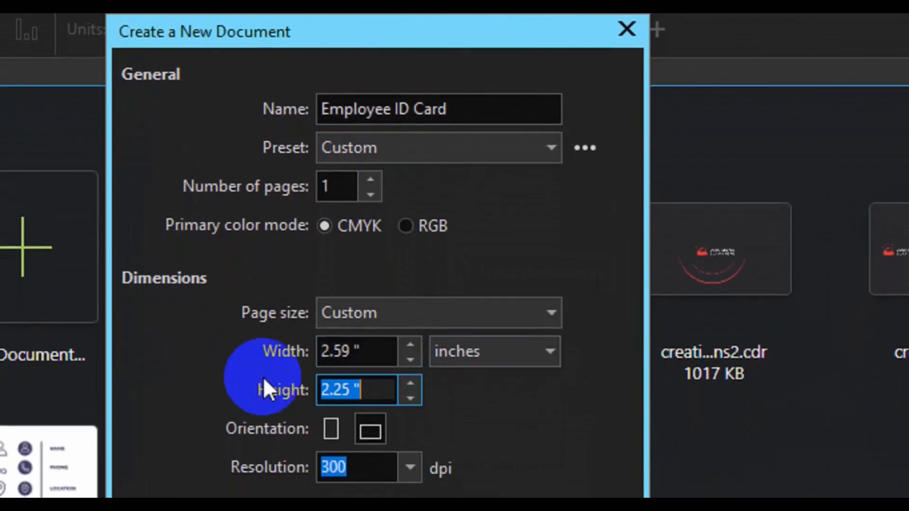
{"action": "type", "text": "4.22"}
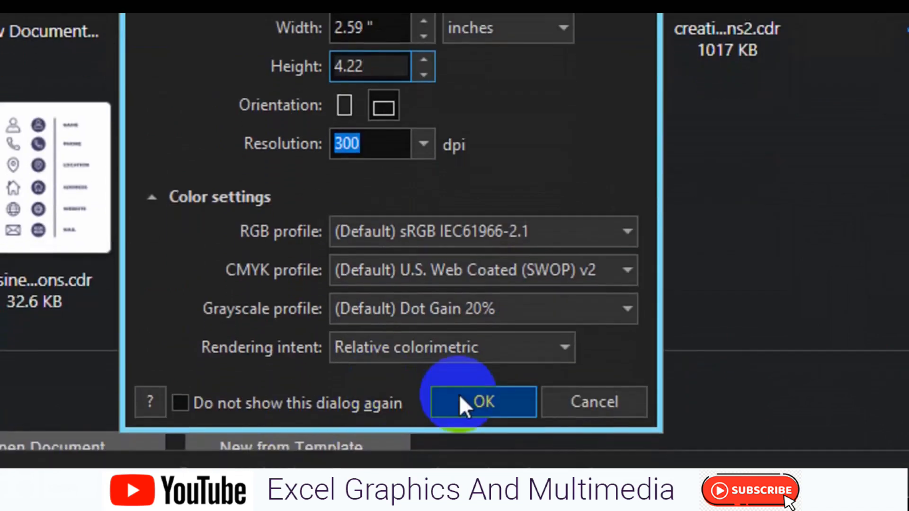
{"action": "left_click", "coordinate": [462, 402]}
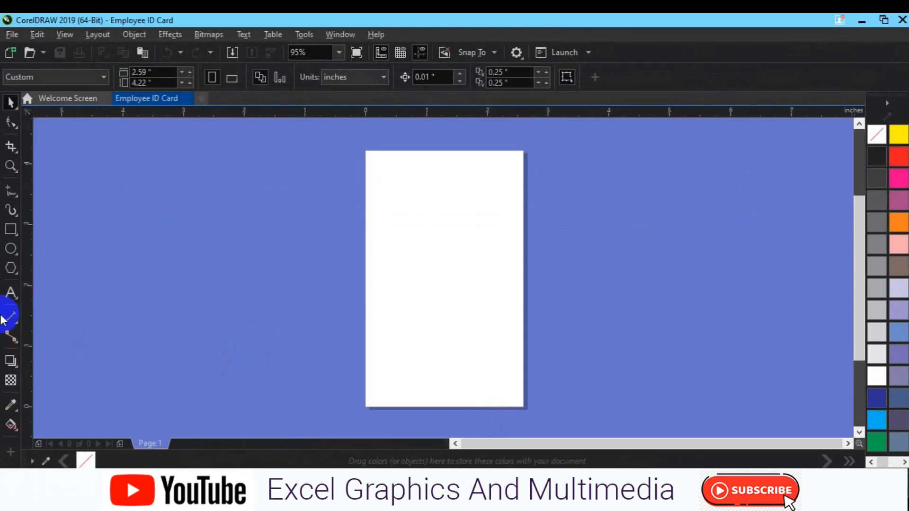
Draw a small square left of the page and round its corners to 0.099 inch.
{"action": "left_click", "coordinate": [11, 232]}
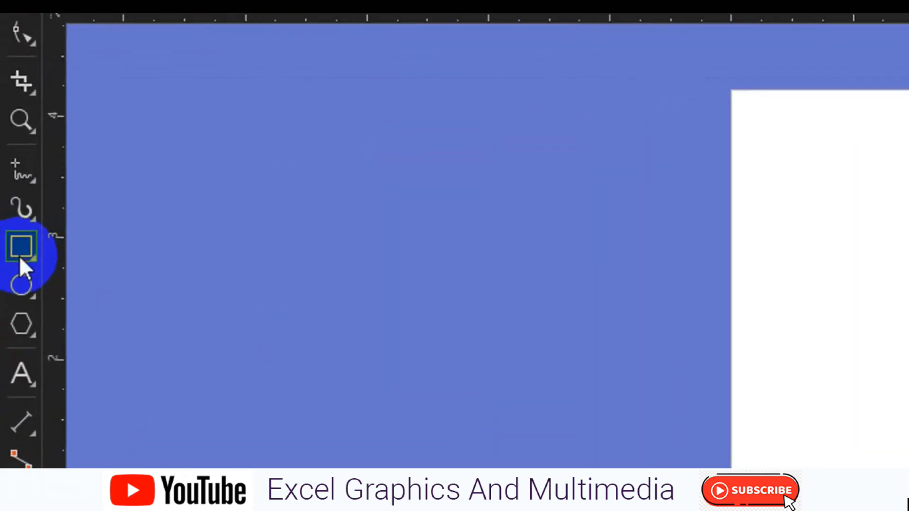
{"action": "double_click", "coordinate": [19, 256]}
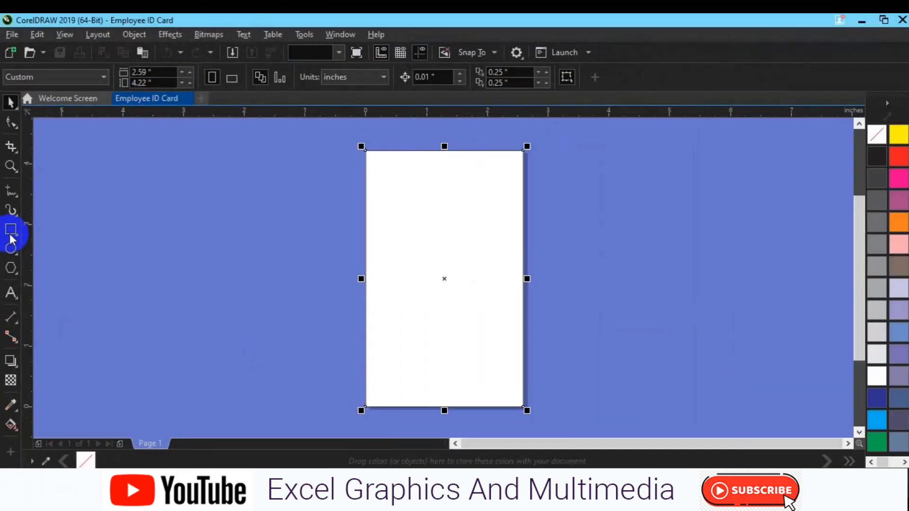
{"action": "left_click", "coordinate": [10, 229]}
{"action": "left_click_drag", "start_coordinate": [175, 237], "coordinate": [203, 267]}
{"action": "double_click", "coordinate": [189, 252]}
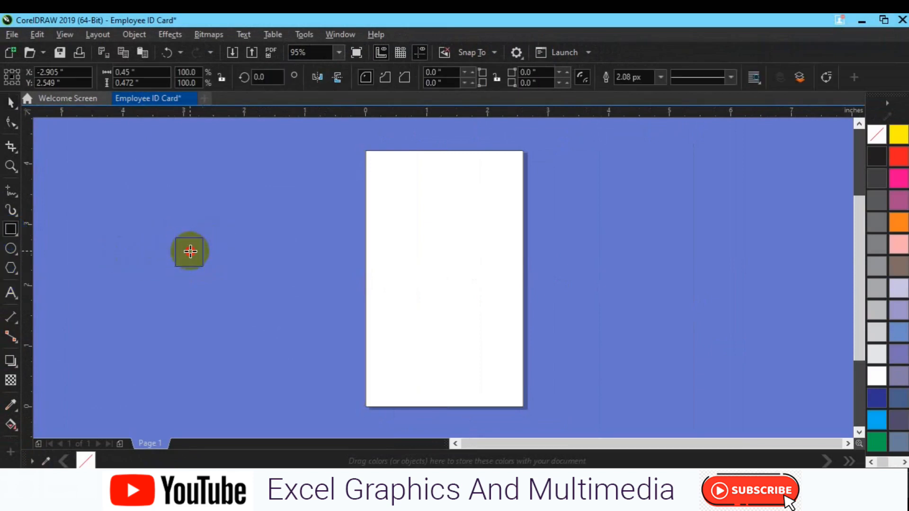
{"action": "left_click", "coordinate": [11, 122]}
{"action": "left_click", "coordinate": [176, 239]}
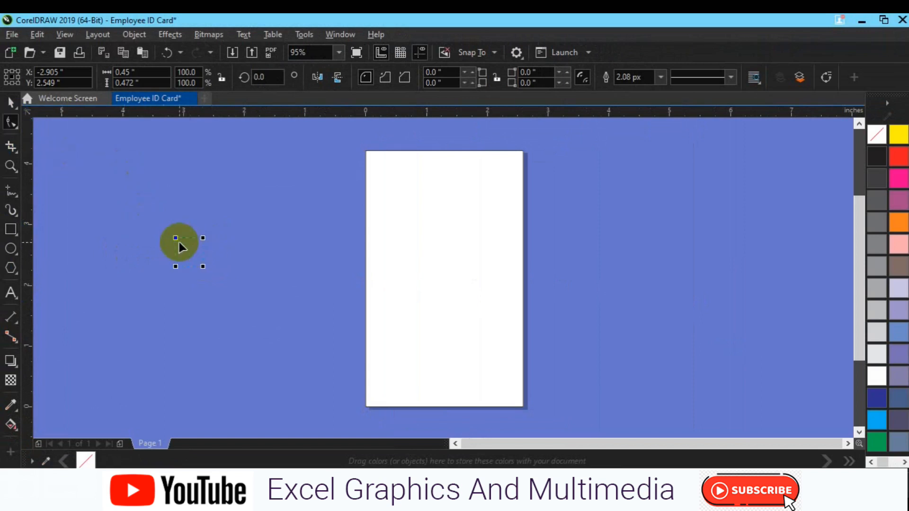
{"action": "left_click_drag", "start_coordinate": [177, 240], "coordinate": [181, 243]}
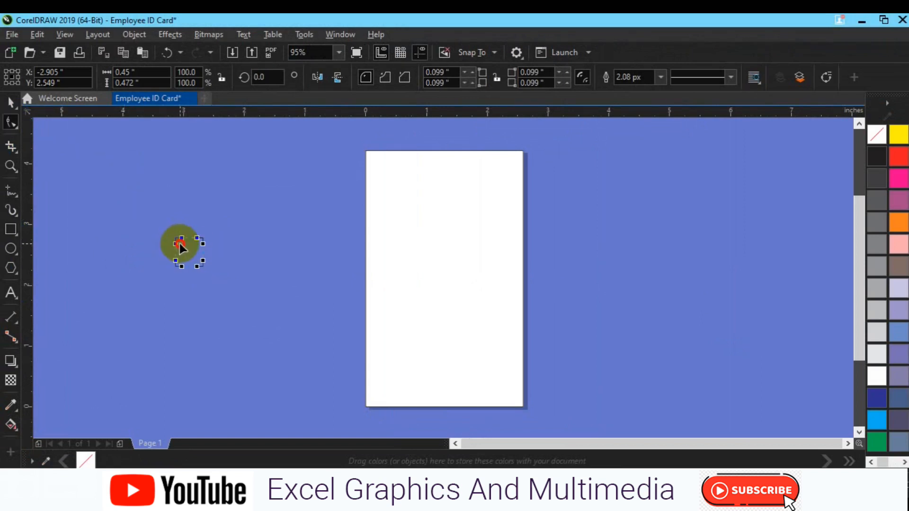
Rotate the rounded square 45° into a diamond and move it toward the page's top-left corner.
{"action": "key", "text": "space"}
{"action": "left_click", "coordinate": [184, 249]}
{"action": "left_click", "coordinate": [268, 77]}
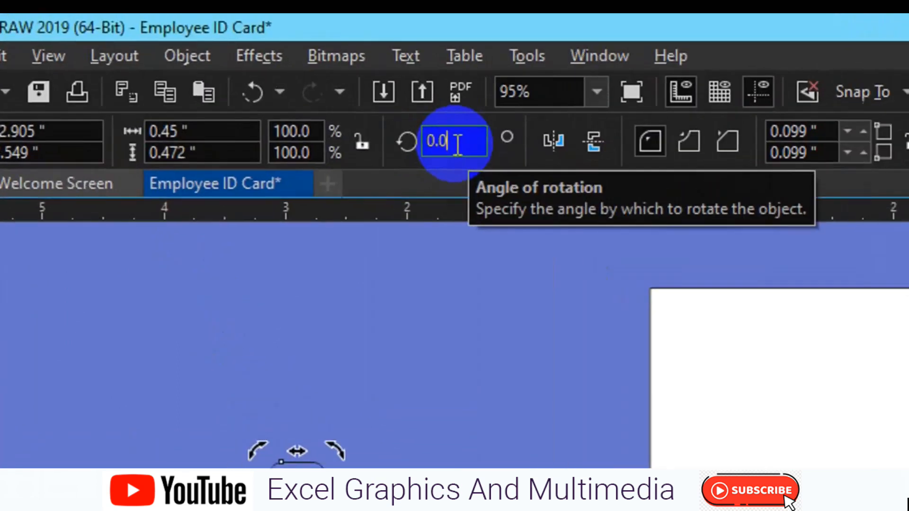
{"action": "type", "text": "45"}
{"action": "key", "text": "Return"}
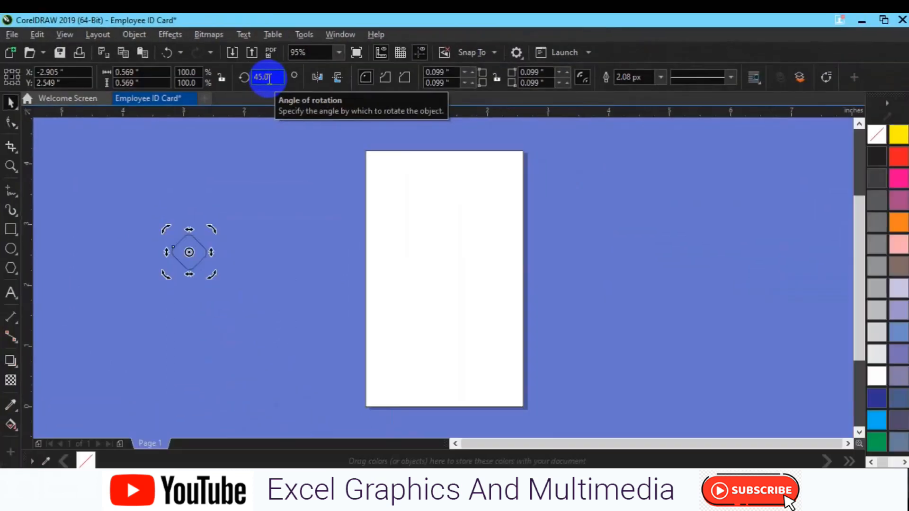
{"action": "left_click", "coordinate": [11, 101]}
{"action": "left_click", "coordinate": [191, 254]}
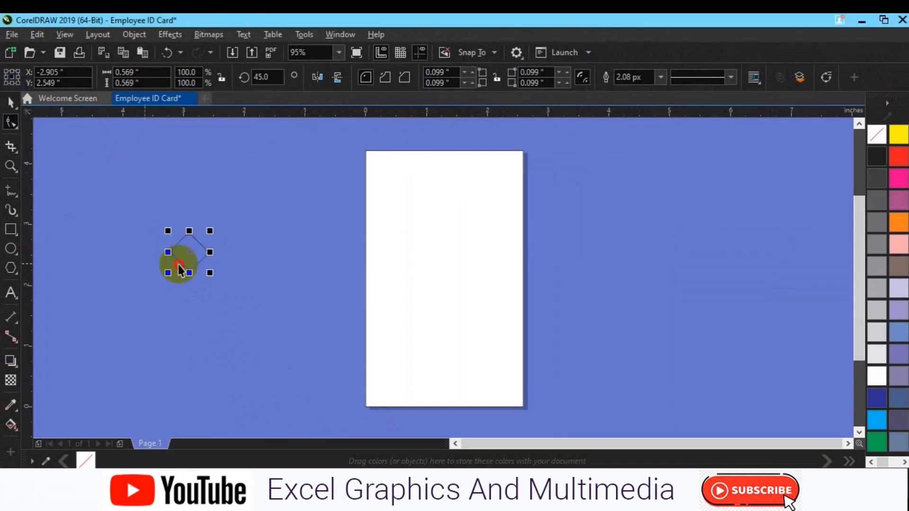
{"action": "left_click_drag", "start_coordinate": [190, 253], "coordinate": [379, 159]}
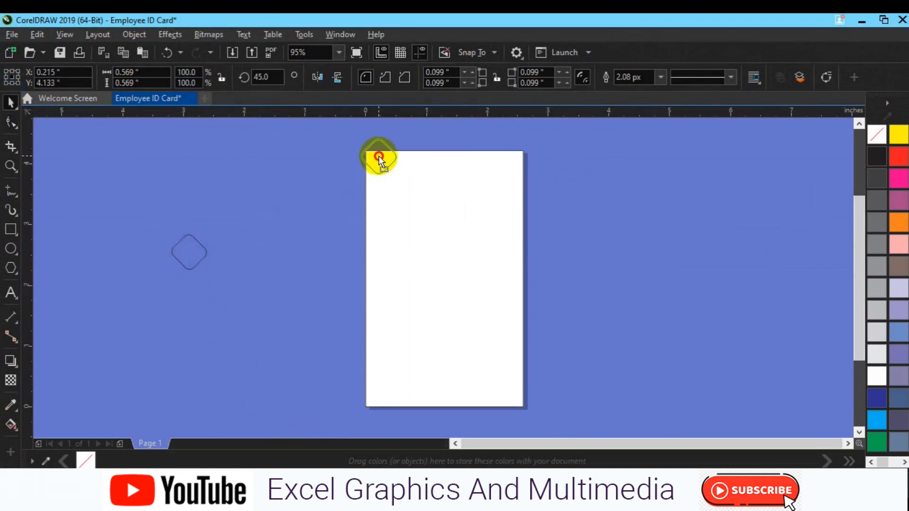
Place the diamond on the card's top-left corner and arrange copies around it.
{"action": "left_click_drag", "start_coordinate": [379, 156], "coordinate": [419, 157]}
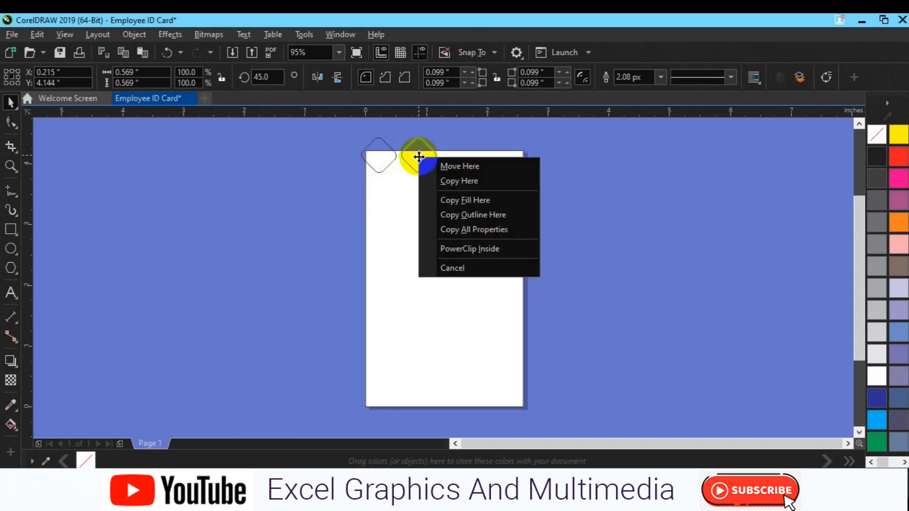
{"action": "left_click", "coordinate": [442, 183]}
{"action": "left_click", "coordinate": [443, 183]}
{"action": "left_click", "coordinate": [556, 205]}
{"action": "left_click", "coordinate": [421, 165]}
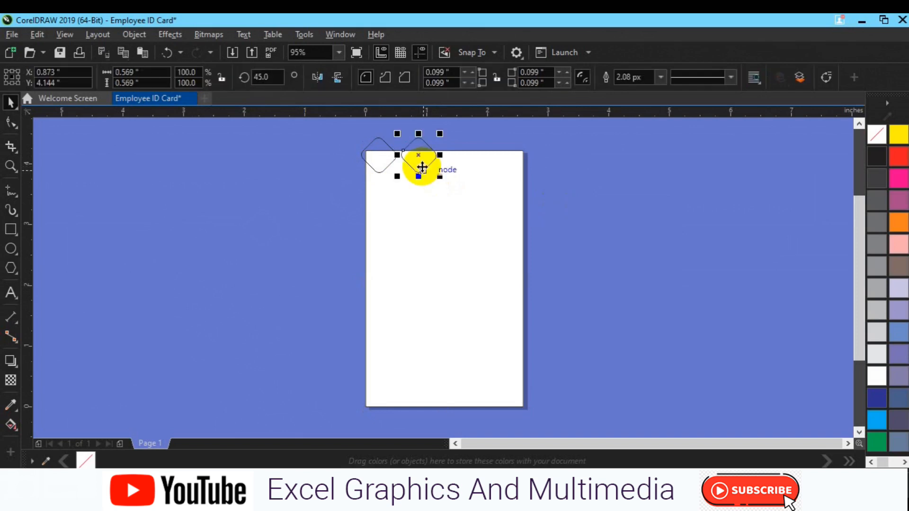
{"action": "left_click_drag", "start_coordinate": [422, 168], "coordinate": [360, 184]}
{"action": "key", "text": "ctrl+d"}
{"action": "left_click_drag", "start_coordinate": [310, 203], "coordinate": [410, 176]}
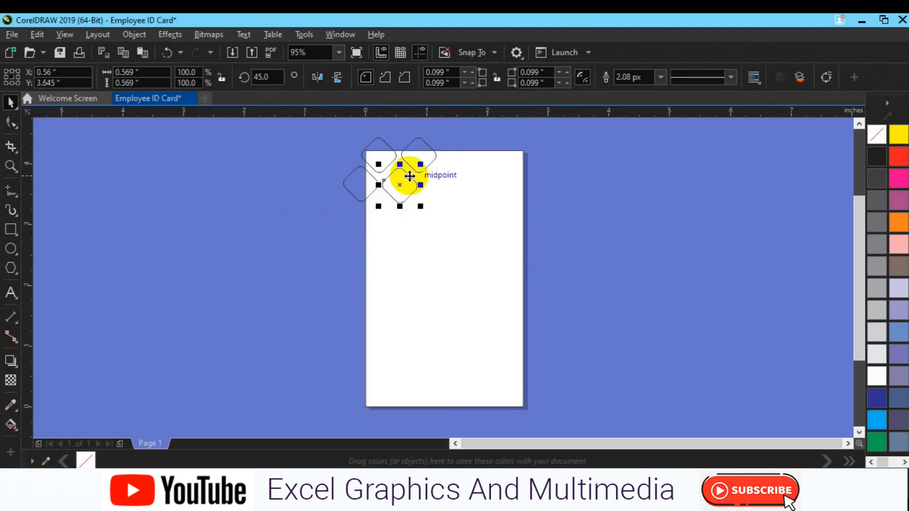
Add two smaller diamond copies, 0.333 and 0.208 inch, beneath the cluster.
{"action": "key", "text": "ctrl+d"}
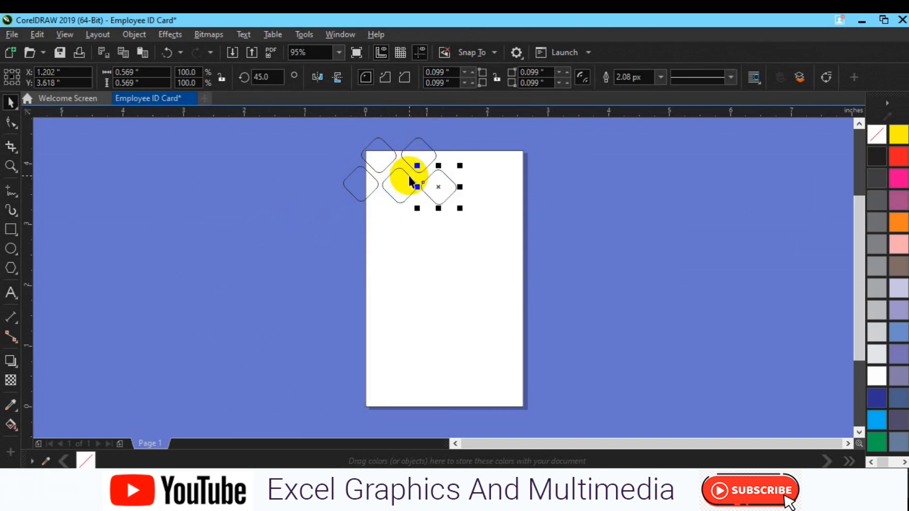
{"action": "left_click_drag", "start_coordinate": [459, 206], "coordinate": [392, 217]}
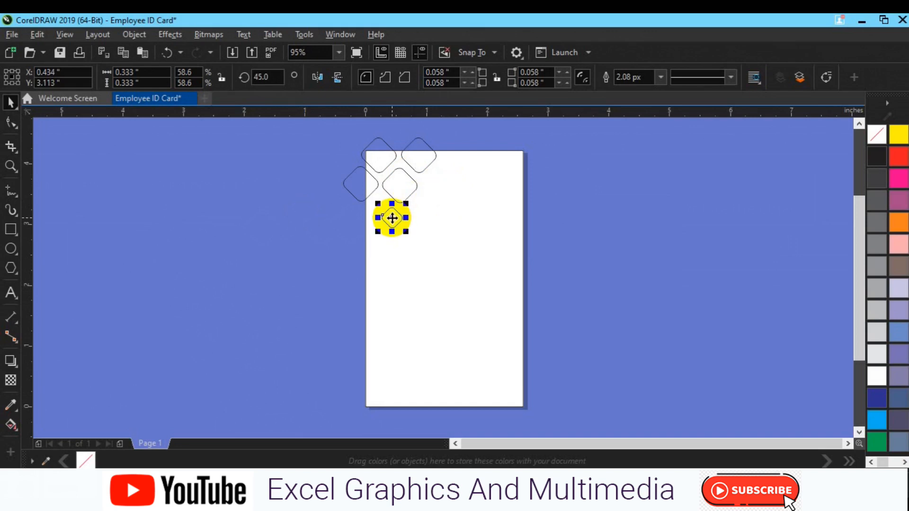
{"action": "key", "text": "ctrl+d"}
{"action": "left_click_drag", "start_coordinate": [392, 259], "coordinate": [423, 222]}
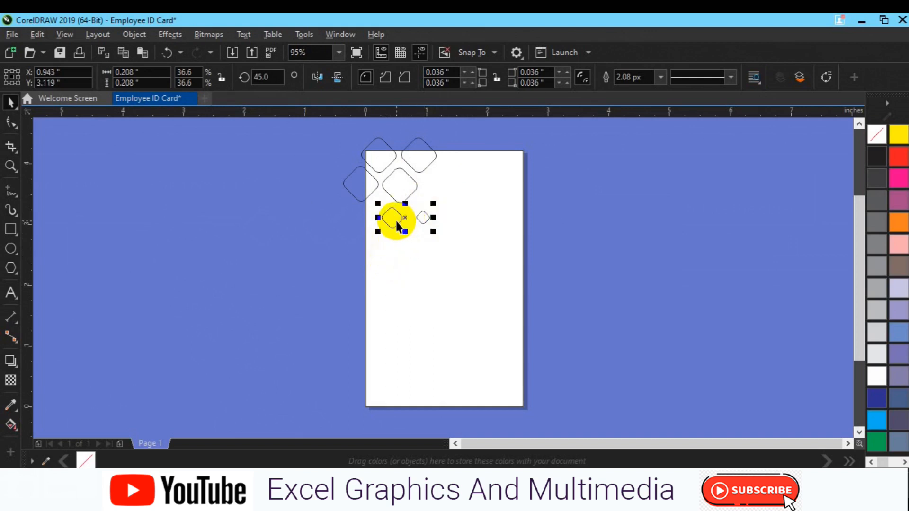
{"action": "left_click", "coordinate": [304, 244]}
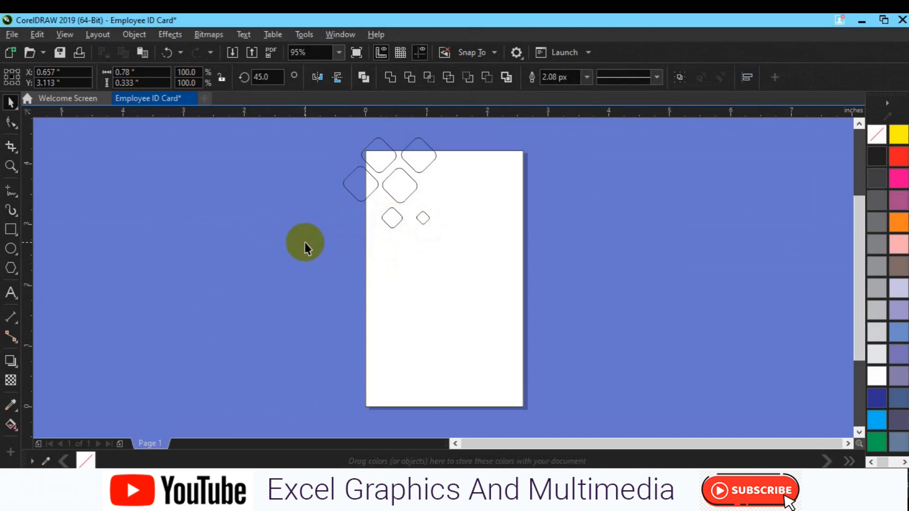
Duplicate a diamond into two quarter-size copies and line them up.
{"action": "left_click", "coordinate": [400, 189]}
{"action": "left_click_drag", "start_coordinate": [401, 190], "coordinate": [624, 250]}
{"action": "key", "text": "ctrl+d"}
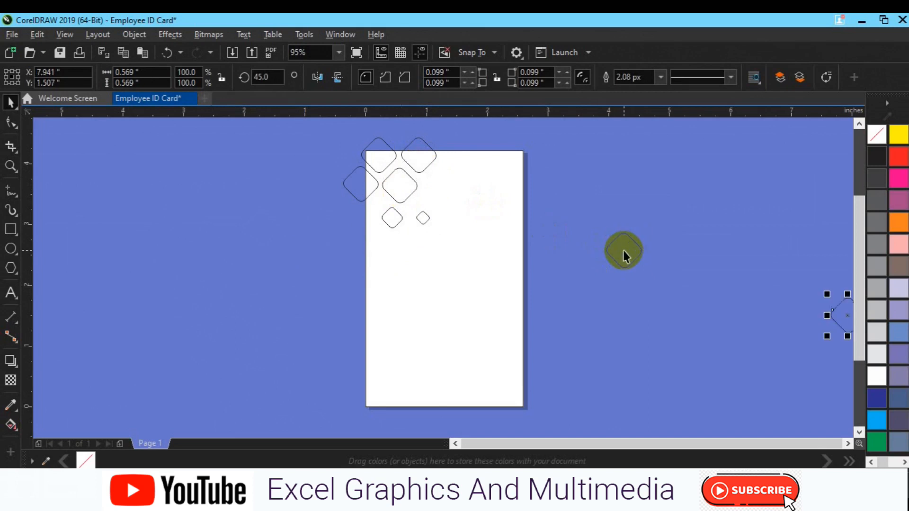
{"action": "key", "text": "p"}
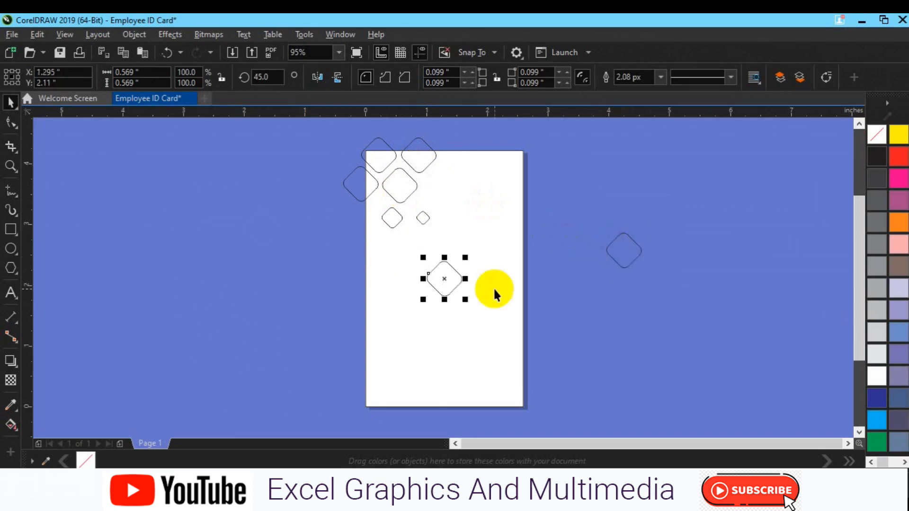
{"action": "left_click_drag", "start_coordinate": [465, 299], "coordinate": [379, 239]}
{"action": "key", "text": "ctrl+d"}
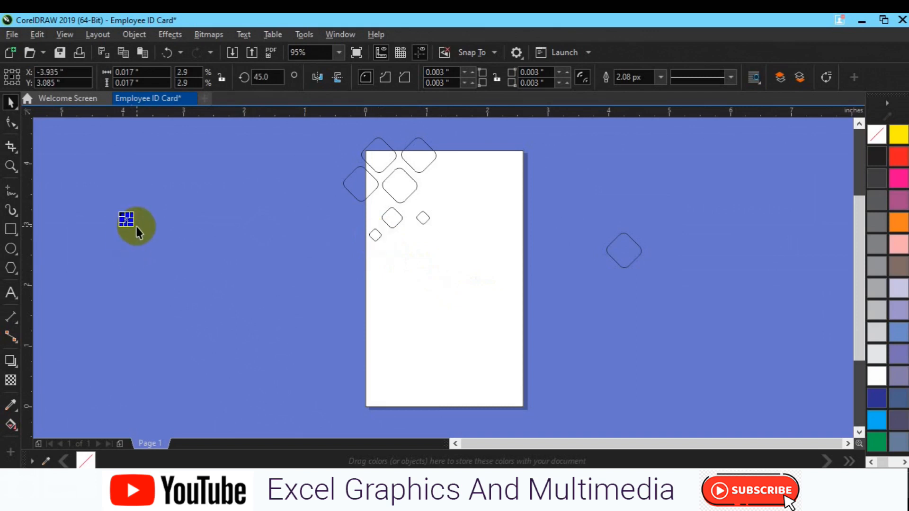
{"action": "left_click_drag", "start_coordinate": [132, 223], "coordinate": [405, 238]}
{"action": "left_click", "coordinate": [376, 235], "text": "shift"}
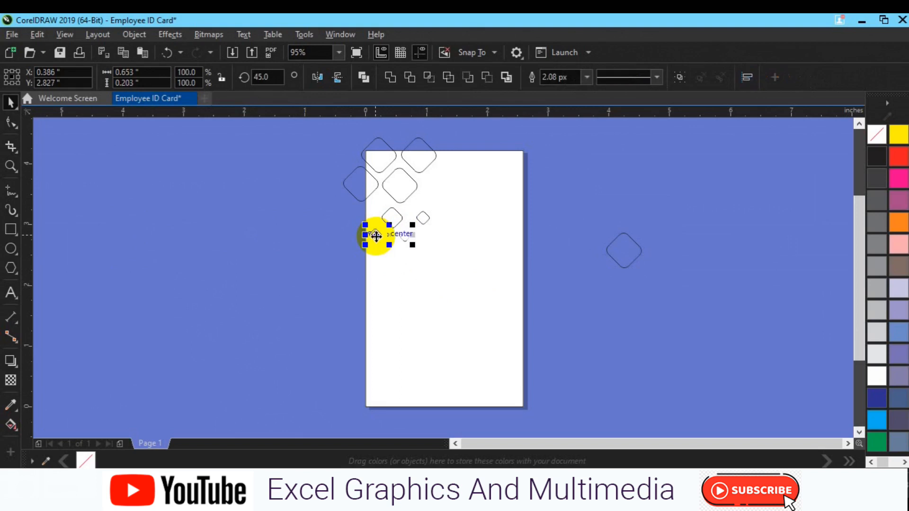
{"action": "left_click_drag", "start_coordinate": [376, 237], "coordinate": [376, 235]}
{"action": "left_click", "coordinate": [273, 279]}
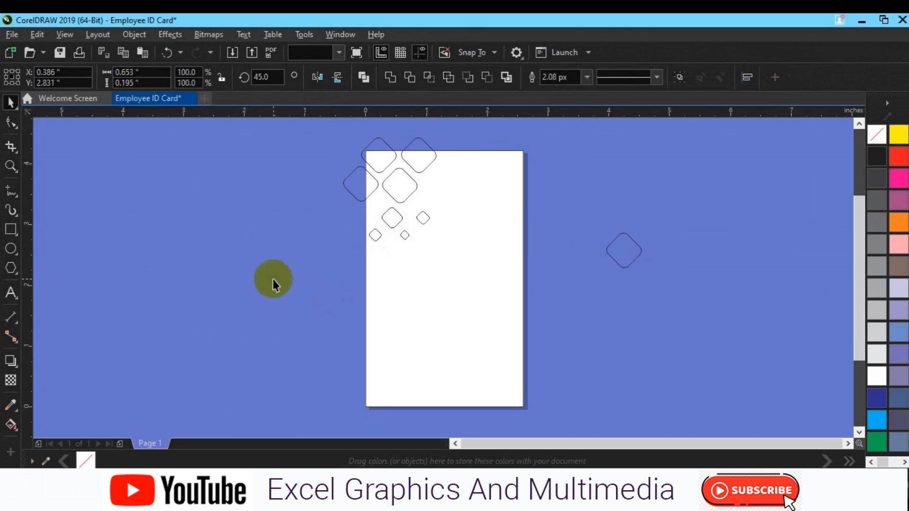
Add a diamond copy on the card's left edge and nudge the whole corner cluster up.
{"action": "left_click", "coordinate": [391, 220]}
{"action": "left_click_drag", "start_coordinate": [404, 203], "coordinate": [367, 262]}
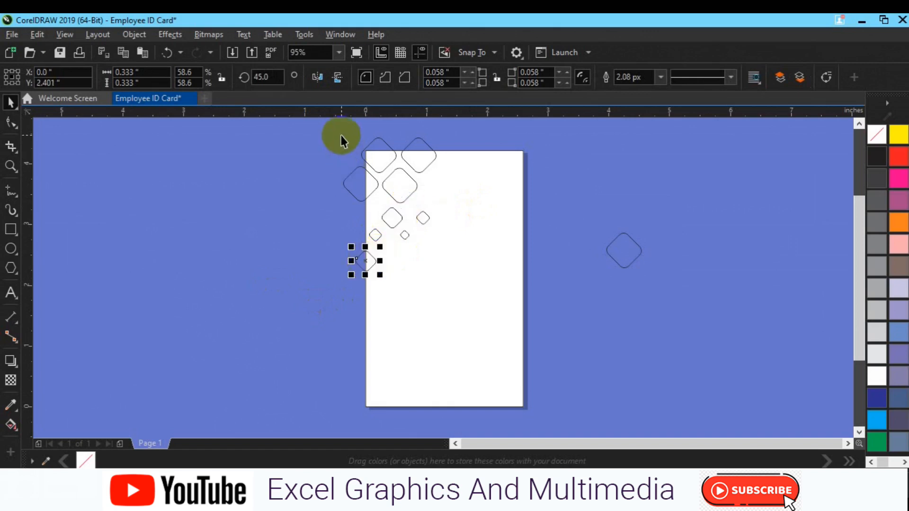
{"action": "key", "text": "ctrl+d"}
{"action": "left_click_drag", "start_coordinate": [342, 302], "coordinate": [375, 222]}
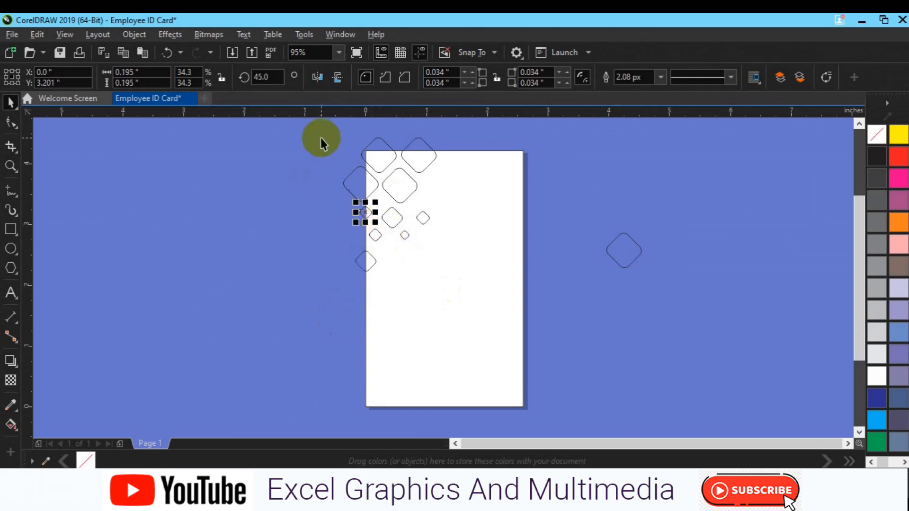
{"action": "left_click_drag", "start_coordinate": [340, 135], "coordinate": [458, 285]}
{"action": "left_click", "coordinate": [458, 285]}
{"action": "key", "text": "Up"}
{"action": "key", "text": "Up"}
{"action": "key", "text": "Up"}
{"action": "key", "text": "Up"}
{"action": "key", "text": "Up"}
{"action": "key", "text": "Up"}
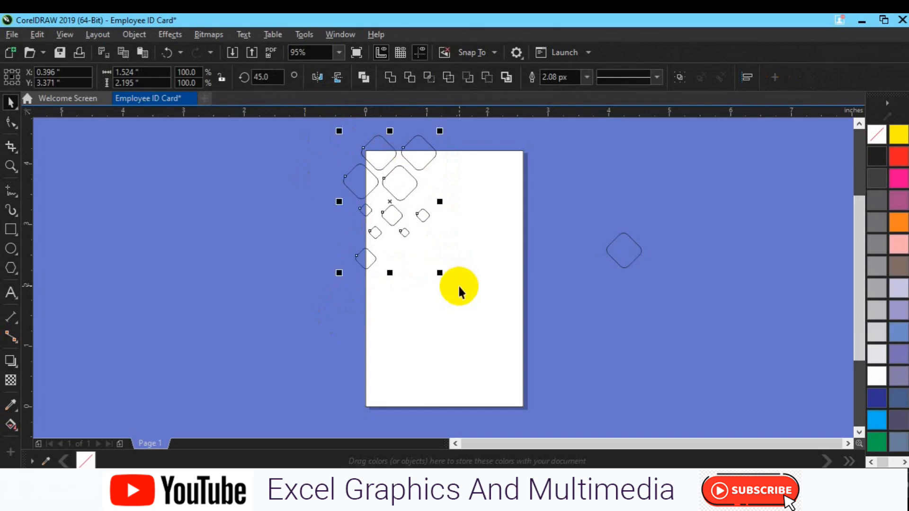
{"action": "left_click", "coordinate": [308, 291]}
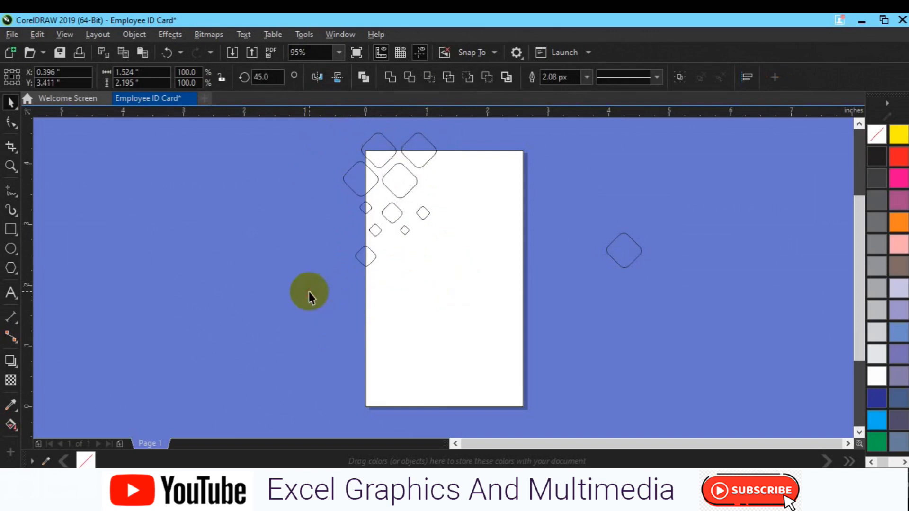
{"action": "left_click", "coordinate": [371, 311]}
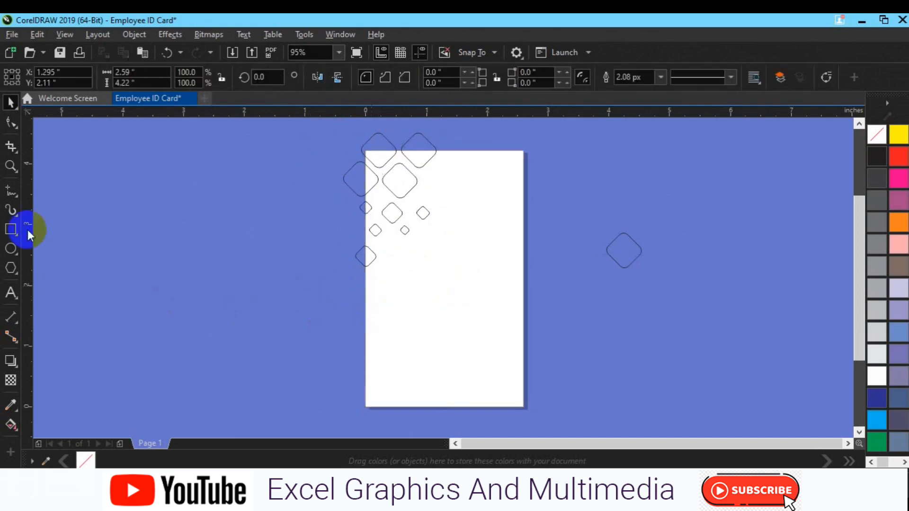
Smart Fill ten diamond regions inside the card's top-left corner with solid black.
{"action": "left_click", "coordinate": [14, 229]}
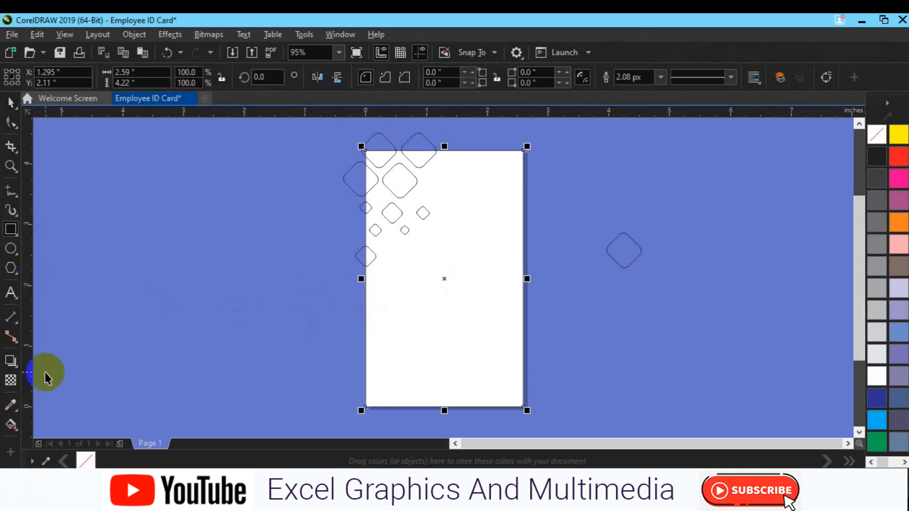
{"action": "left_click", "coordinate": [11, 424]}
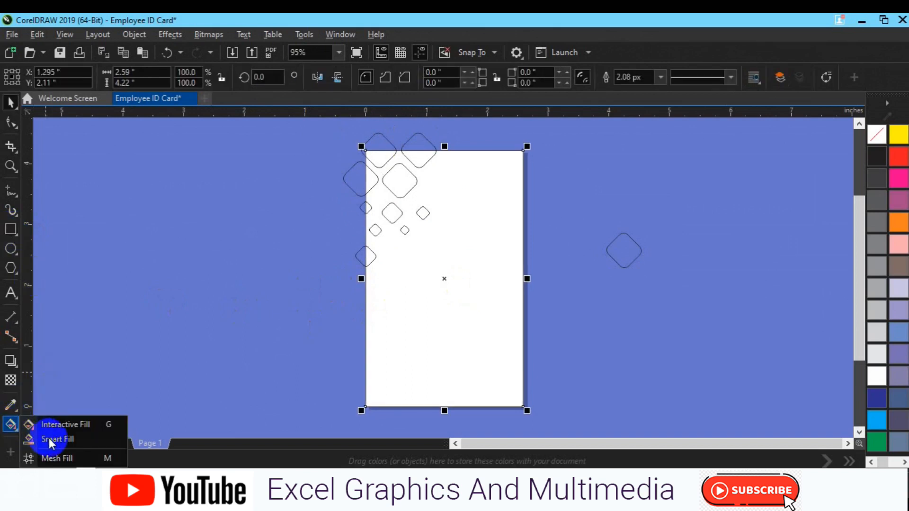
{"action": "left_click", "coordinate": [52, 440]}
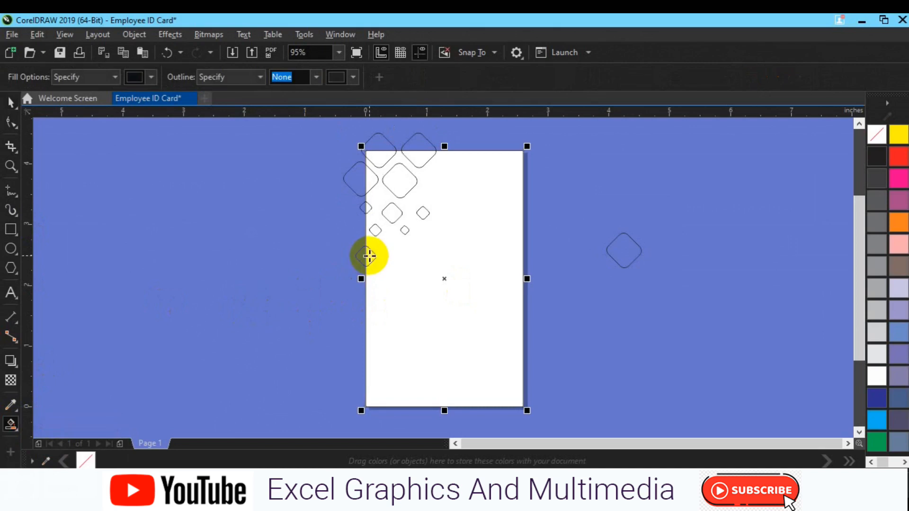
{"action": "left_click", "coordinate": [370, 256]}
{"action": "left_click", "coordinate": [375, 231]}
{"action": "left_click", "coordinate": [392, 213]}
{"action": "left_click", "coordinate": [404, 231]}
{"action": "left_click", "coordinate": [421, 214]}
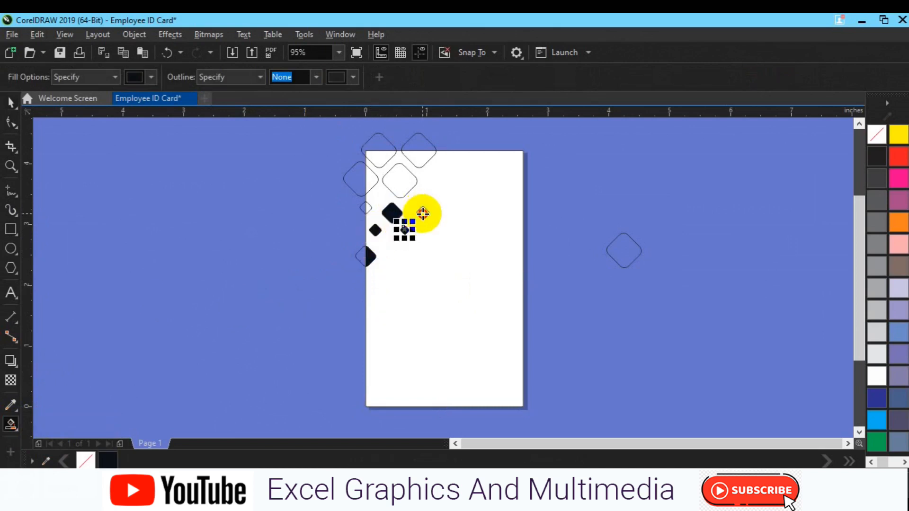
{"action": "left_click", "coordinate": [398, 182]}
{"action": "left_click", "coordinate": [371, 179]}
{"action": "left_click", "coordinate": [367, 205]}
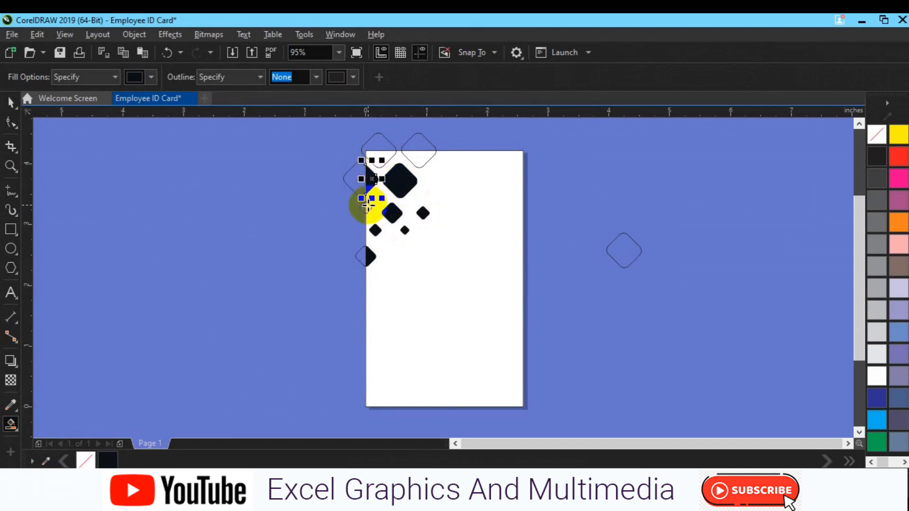
{"action": "left_click", "coordinate": [383, 157]}
{"action": "left_click", "coordinate": [417, 159]}
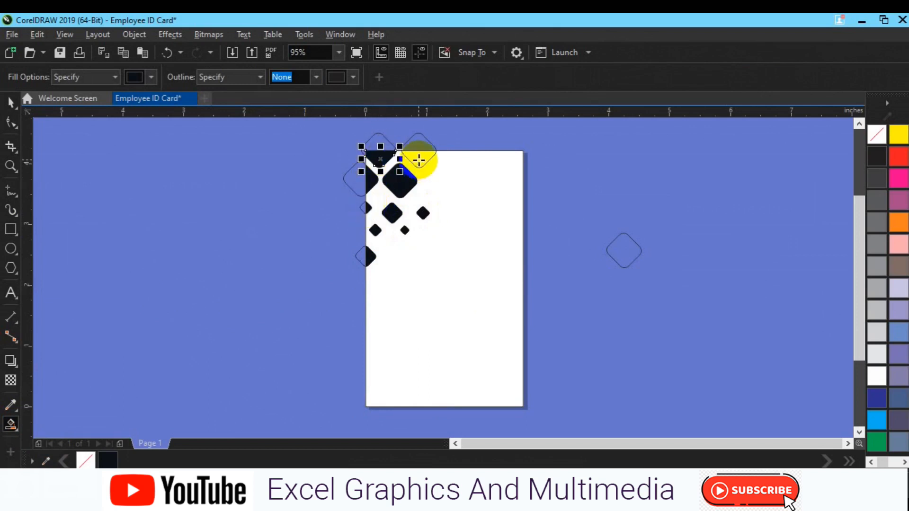
Delete the four outlined diamonds, leaving only the black clipped shapes.
{"action": "left_click", "coordinate": [384, 142]}
{"action": "key", "text": "space"}
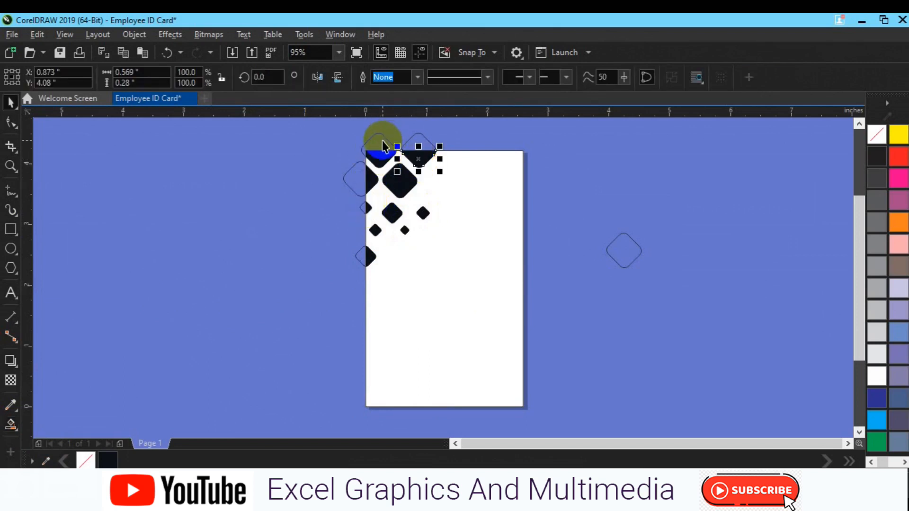
{"action": "left_click", "coordinate": [383, 141]}
{"action": "left_click", "coordinate": [418, 140], "text": "shift"}
{"action": "left_click", "coordinate": [349, 179], "text": "shift"}
{"action": "left_click", "coordinate": [359, 255], "text": "shift"}
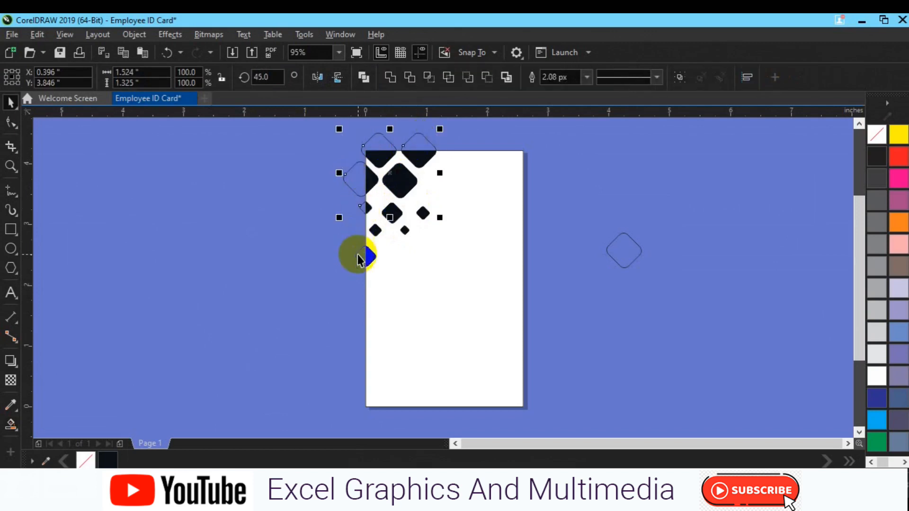
{"action": "key", "text": "Delete"}
{"action": "left_click_drag", "start_coordinate": [326, 143], "coordinate": [479, 258]}
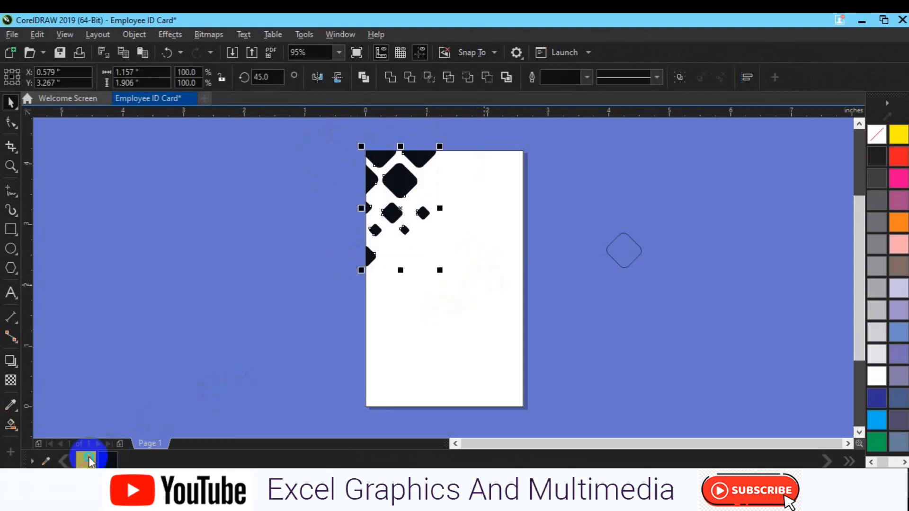
{"action": "left_click", "coordinate": [156, 305]}
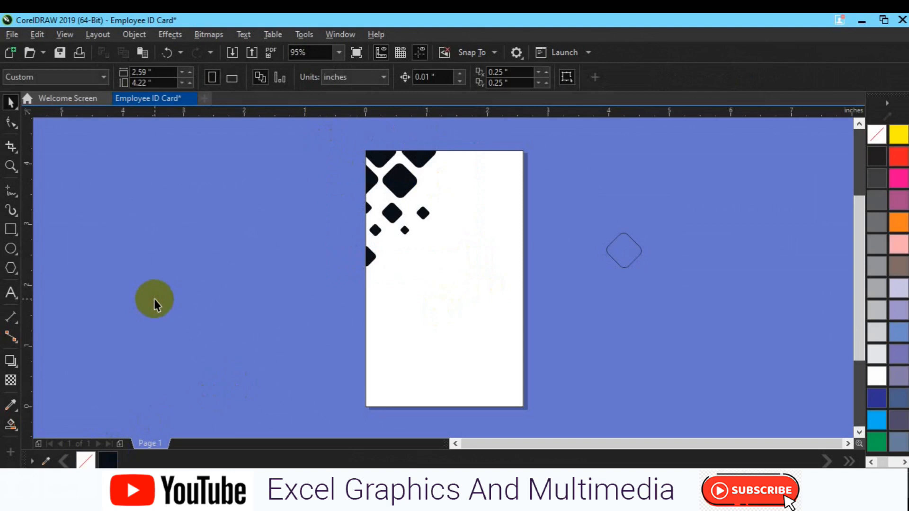
{"action": "left_click", "coordinate": [633, 242]}
Move the spare diamond over the black shapes and bring it to the front.
{"action": "left_click_drag", "start_coordinate": [574, 241], "coordinate": [421, 201]}
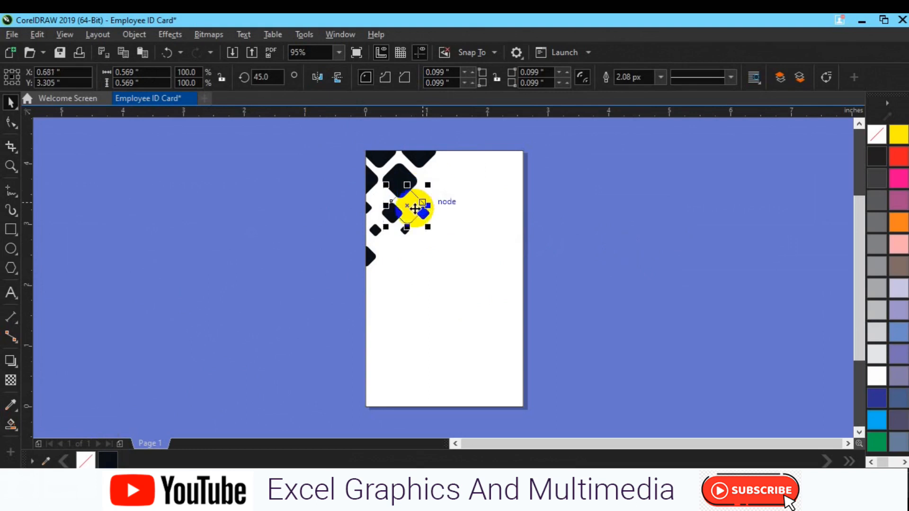
{"action": "right_click", "coordinate": [408, 208]}
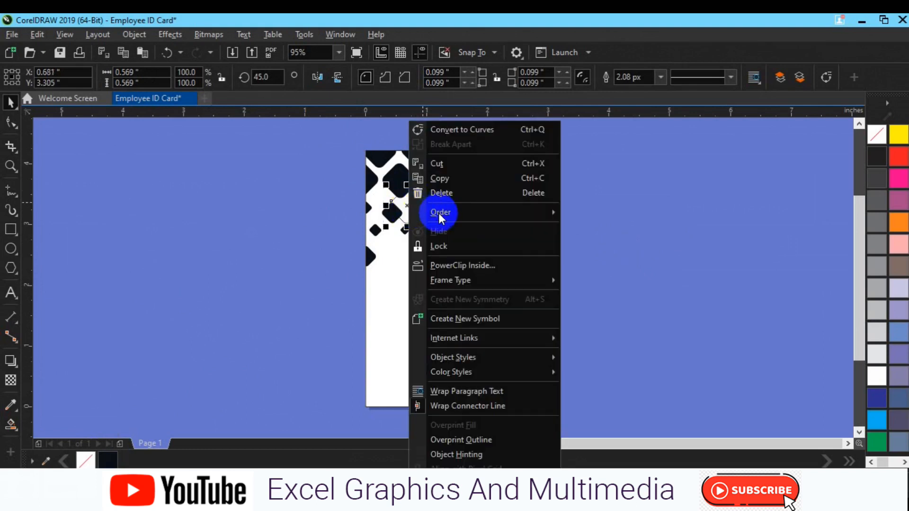
{"action": "mouse_move", "coordinate": [471, 213]}
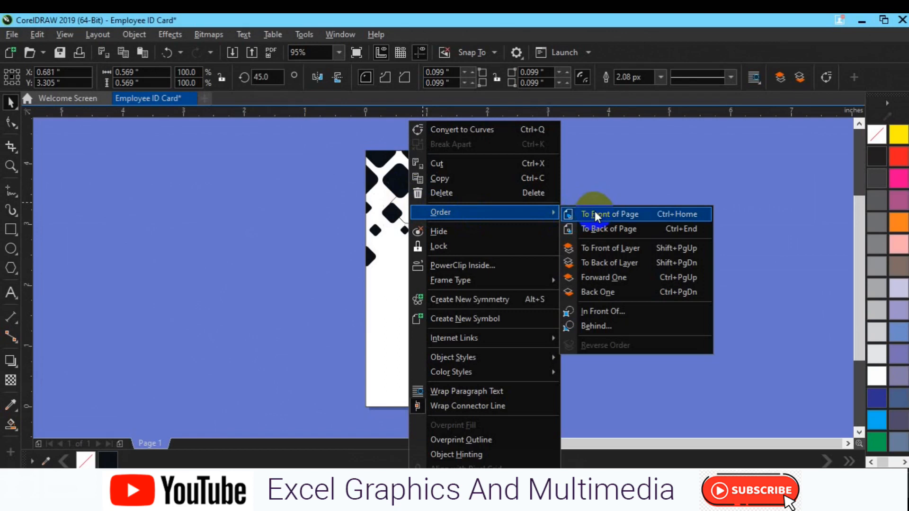
{"action": "left_click", "coordinate": [596, 215]}
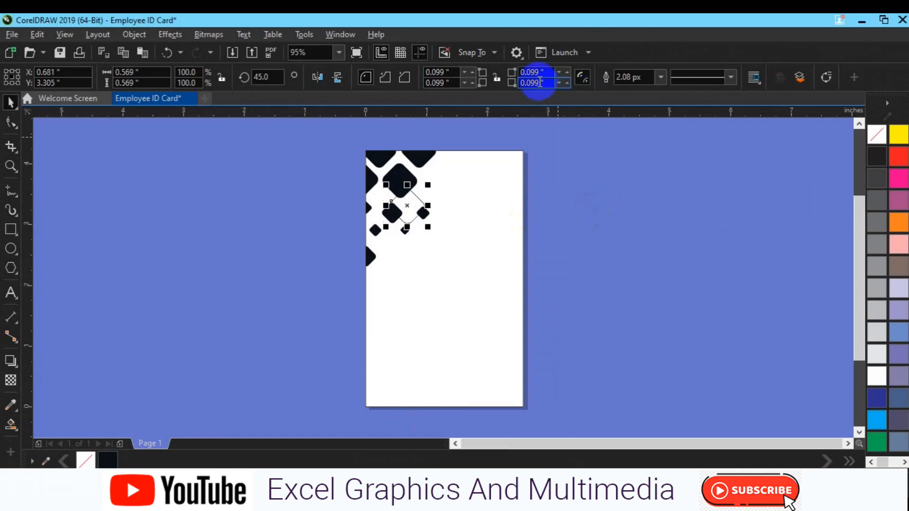
Give the spare diamond a grey outline 8.0 px thick.
{"action": "left_click", "coordinate": [661, 78]}
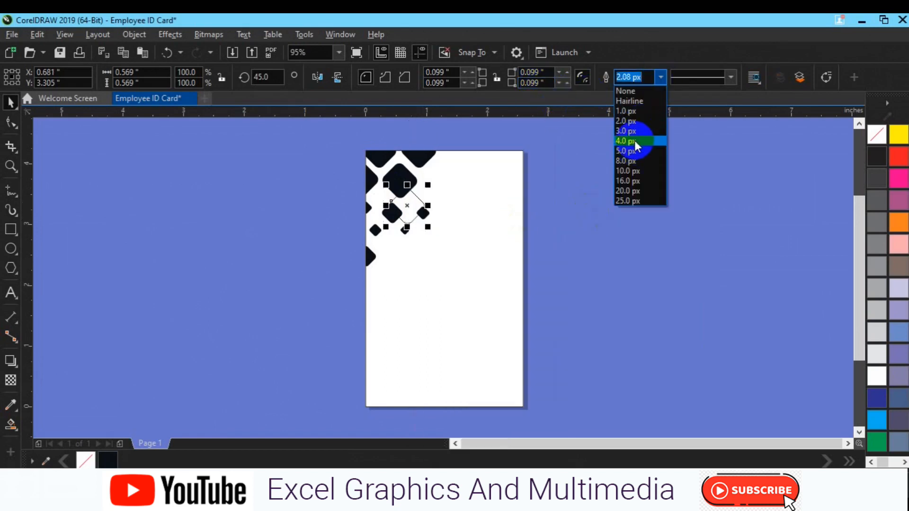
{"action": "left_click", "coordinate": [634, 140]}
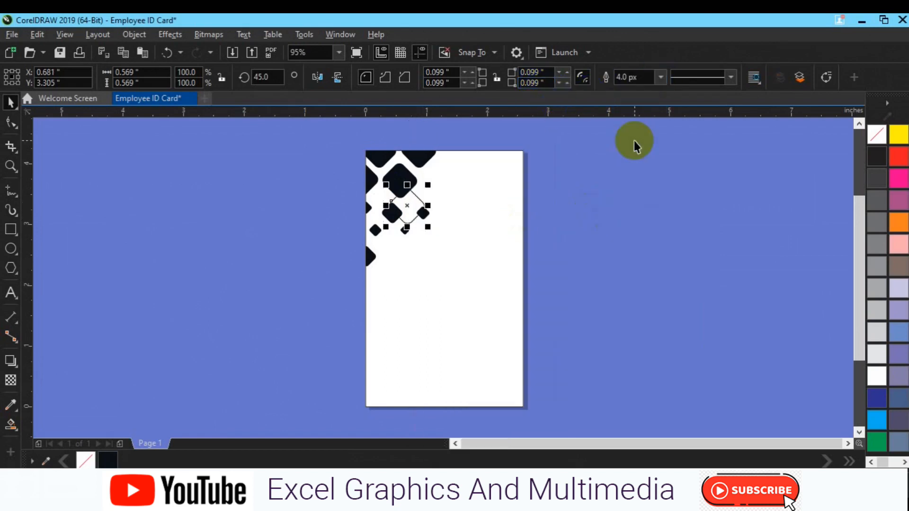
{"action": "right_click", "coordinate": [877, 219]}
{"action": "left_click", "coordinate": [660, 79]}
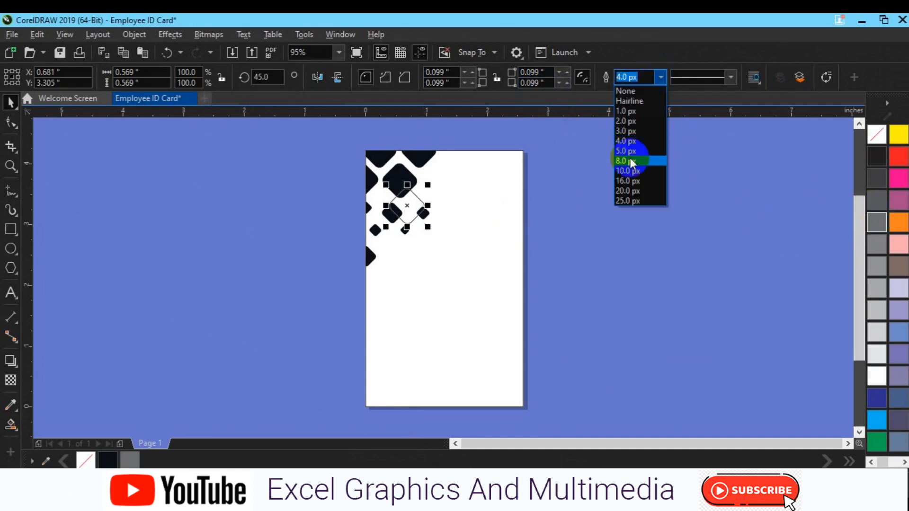
{"action": "left_click", "coordinate": [630, 161]}
{"action": "left_click", "coordinate": [473, 258]}
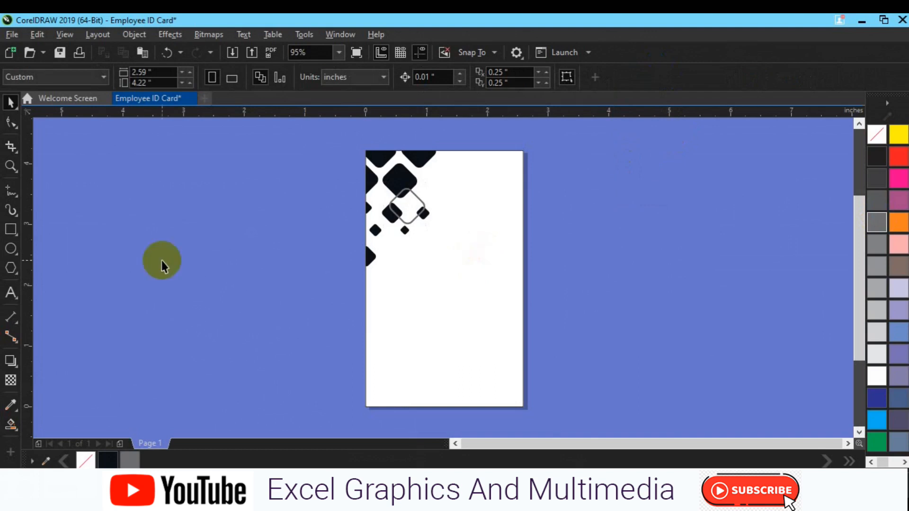
{"action": "left_click", "coordinate": [11, 250]}
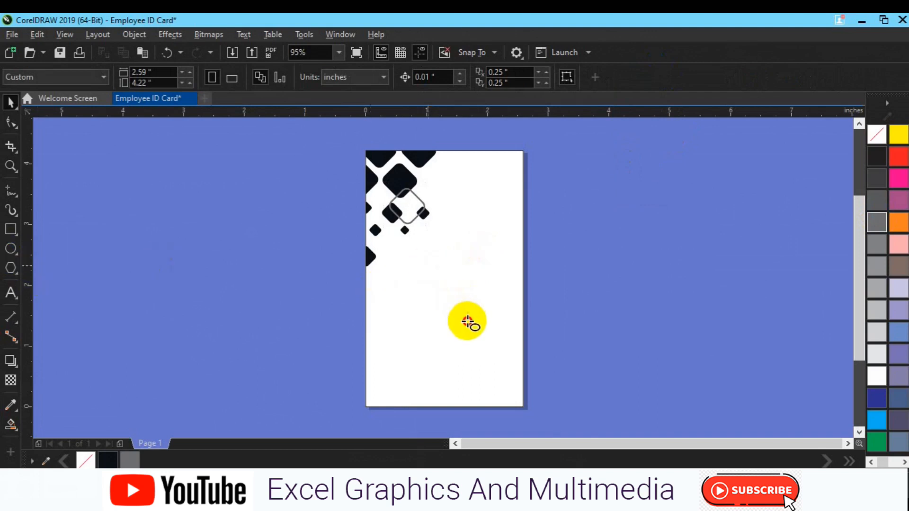
Draw a 0.965-inch circle centred horizontally on the card just below the diamonds.
{"action": "left_click_drag", "start_coordinate": [428, 266], "coordinate": [470, 322]}
{"action": "key", "text": "space"}
{"action": "key", "text": "p"}
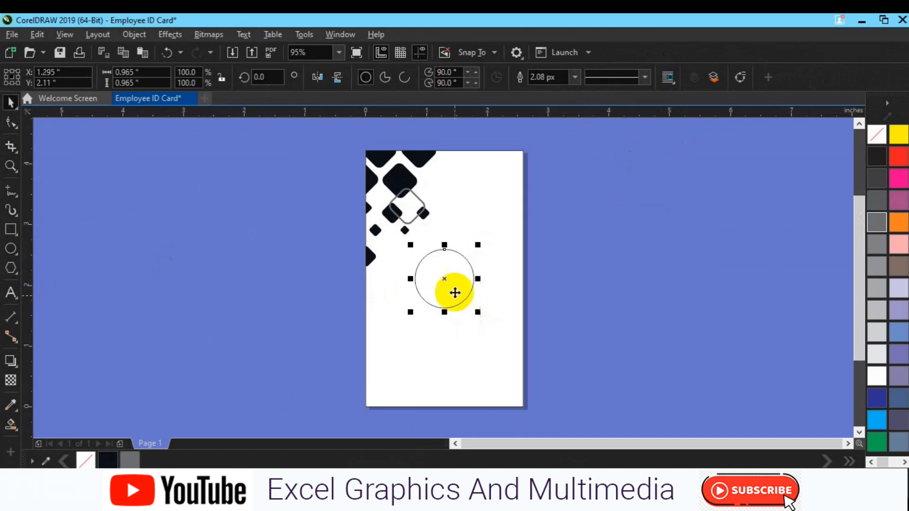
{"action": "left_click_drag", "start_coordinate": [447, 279], "coordinate": [449, 251]}
{"action": "left_click", "coordinate": [483, 330]}
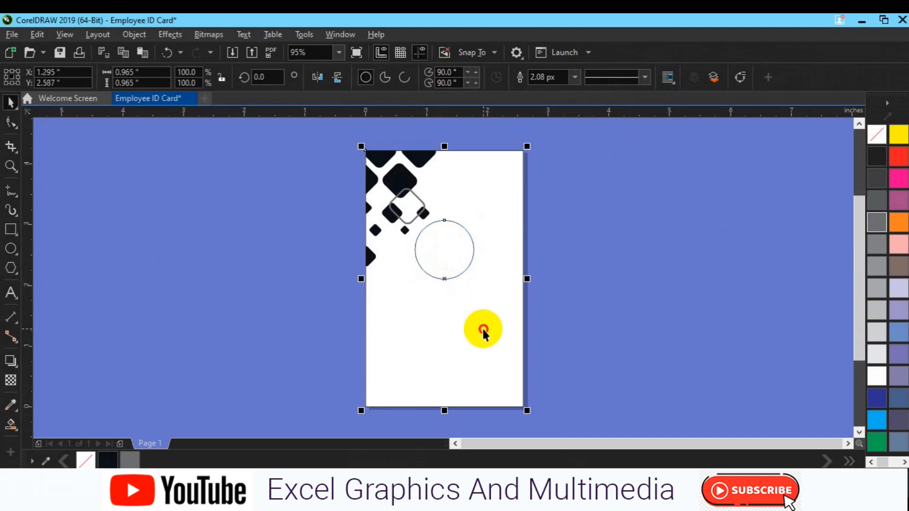
{"action": "left_click", "coordinate": [451, 256]}
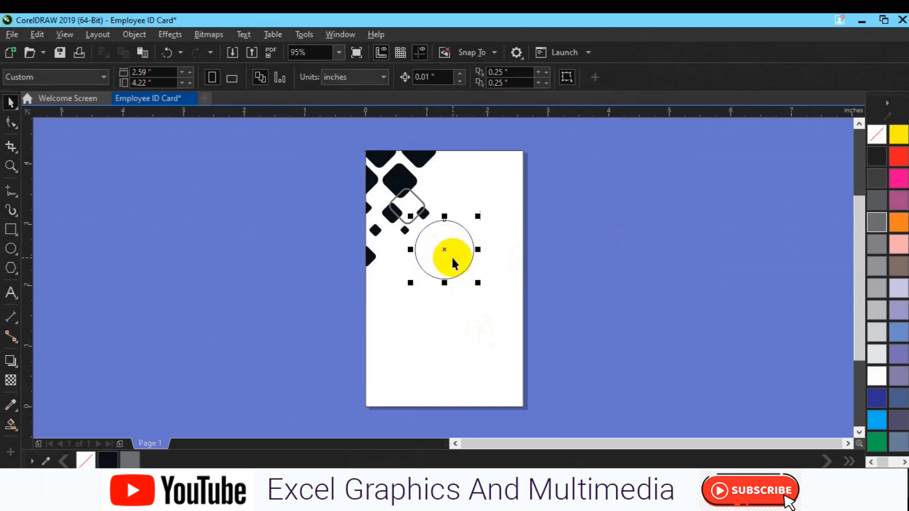
Colour the top-left shape red, the top-centre shape hot pink and the left-edge shape orange-red.
{"action": "left_click", "coordinate": [387, 156]}
{"action": "left_click", "coordinate": [902, 159]}
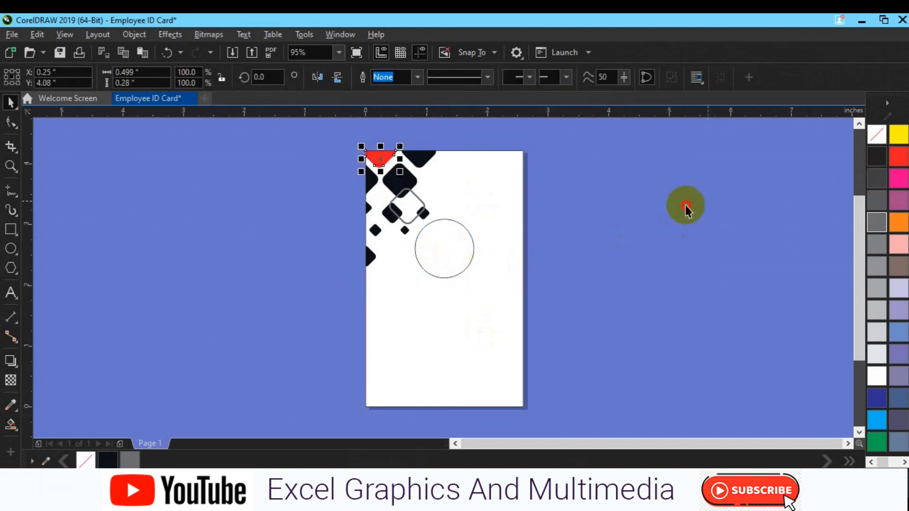
{"action": "left_click", "coordinate": [419, 168]}
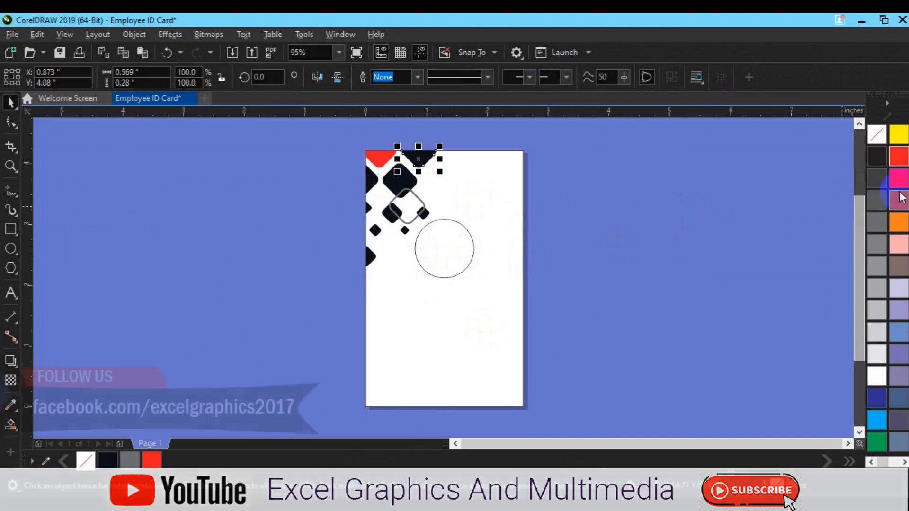
{"action": "left_click", "coordinate": [897, 201]}
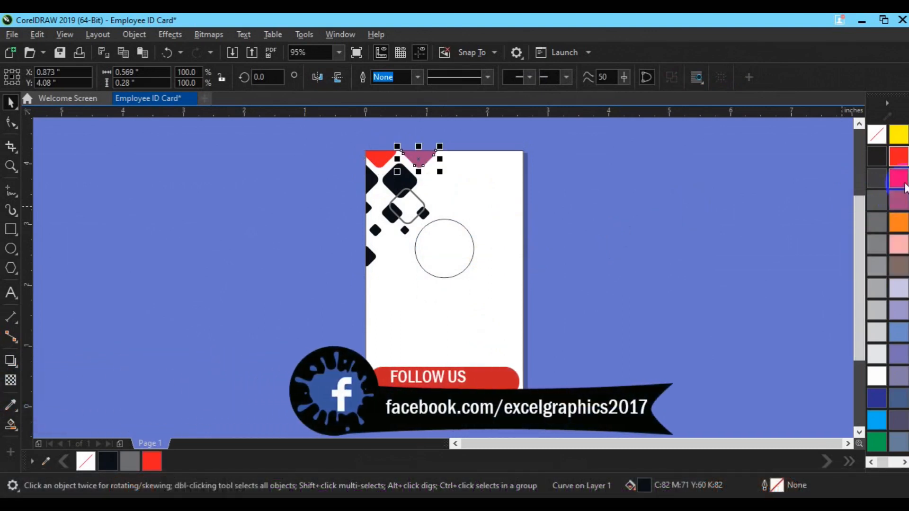
{"action": "left_click", "coordinate": [899, 179]}
{"action": "left_click", "coordinate": [373, 179]}
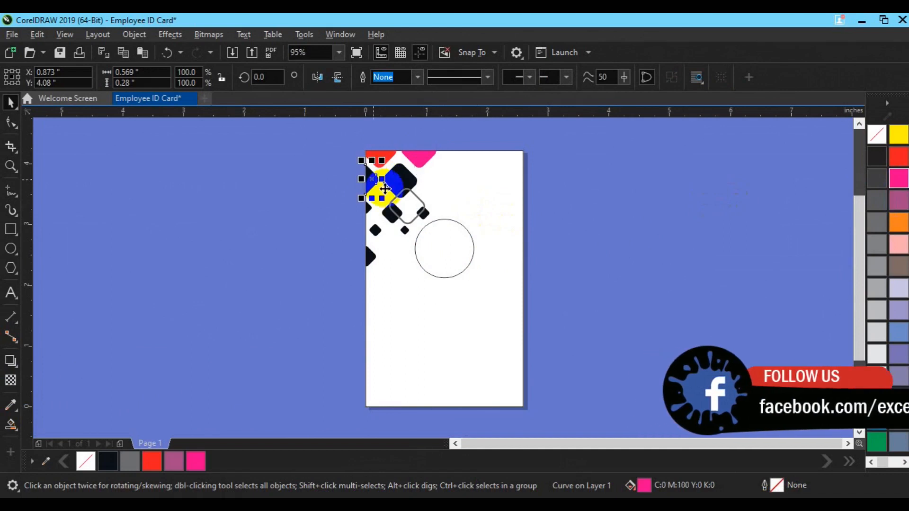
{"action": "left_click", "coordinate": [900, 229]}
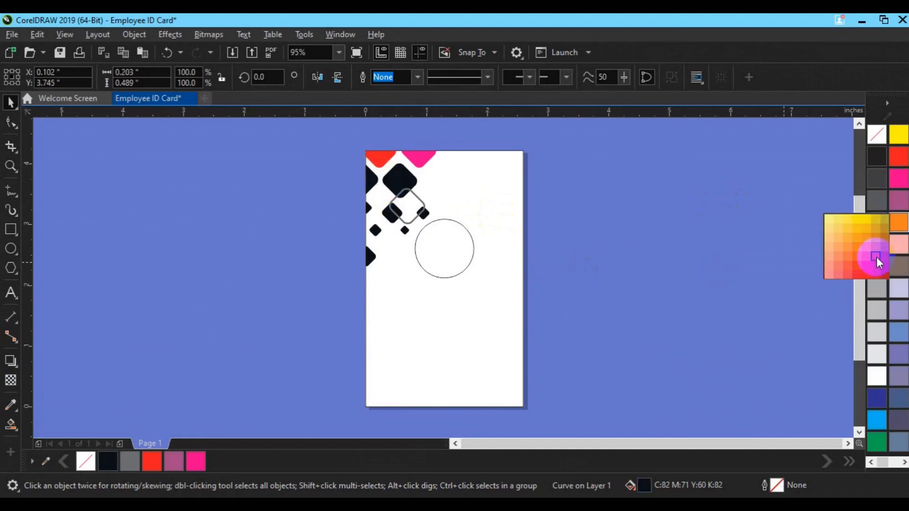
{"action": "left_click", "coordinate": [876, 257]}
Fill the large diamond yellow-orange and the two small diamonds beside it dark teal and teal.
{"action": "left_click", "coordinate": [410, 186]}
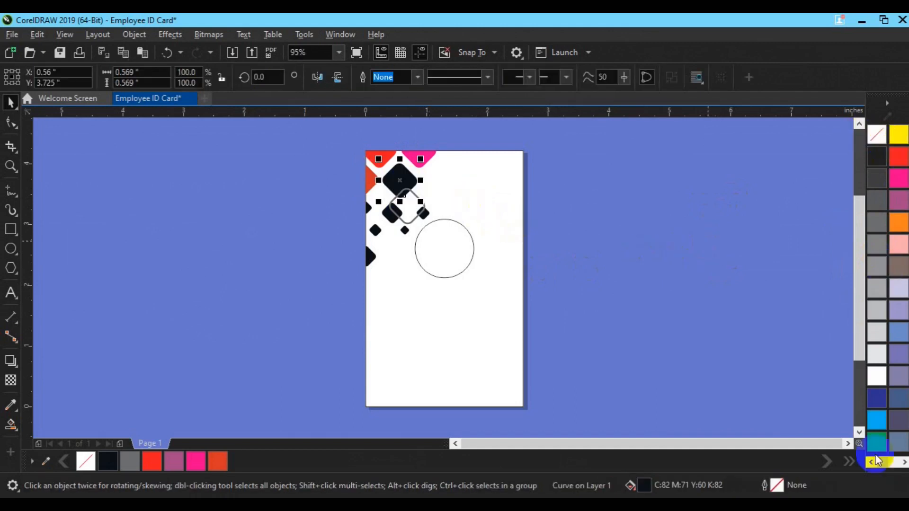
{"action": "left_click", "coordinate": [905, 462]}
{"action": "left_click", "coordinate": [905, 463]}
{"action": "left_click", "coordinate": [904, 463]}
{"action": "left_click", "coordinate": [904, 462]}
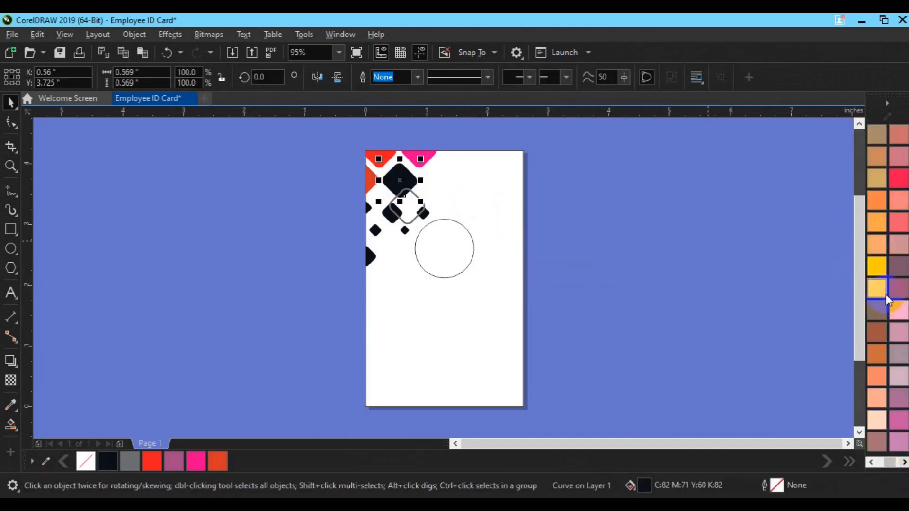
{"action": "left_click", "coordinate": [882, 266]}
{"action": "left_click", "coordinate": [389, 218]}
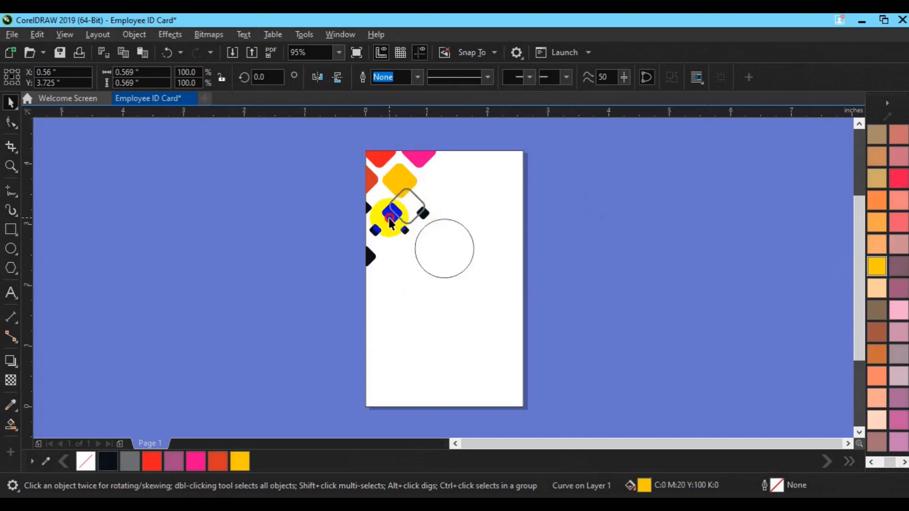
{"action": "left_click", "coordinate": [905, 462]}
{"action": "left_click", "coordinate": [876, 462]}
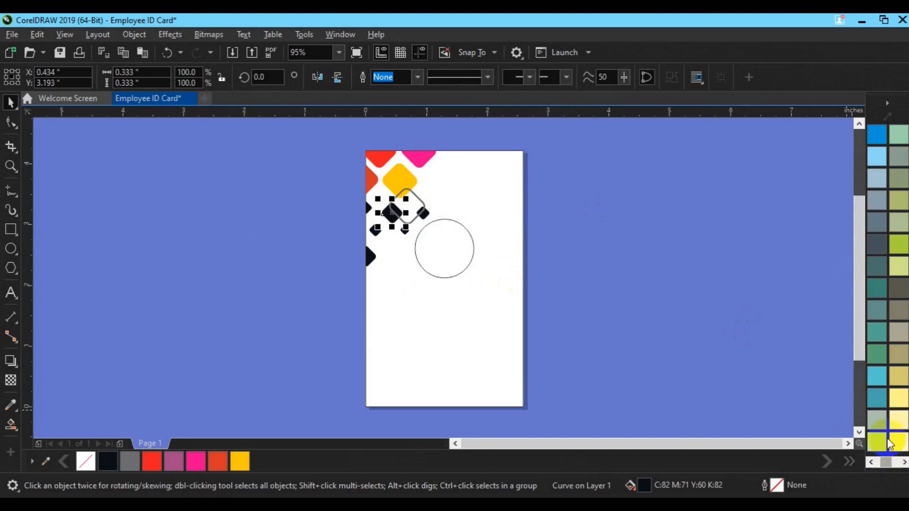
{"action": "left_click", "coordinate": [876, 156]}
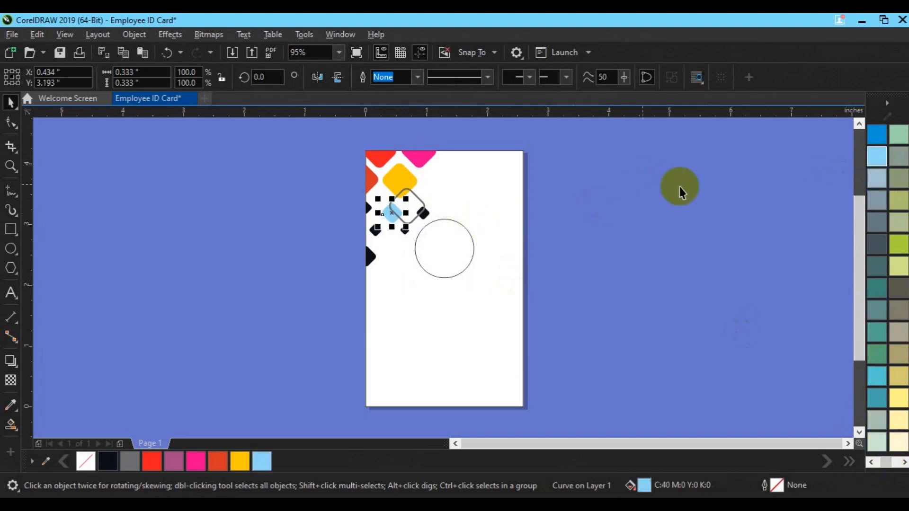
{"action": "left_click", "coordinate": [881, 284]}
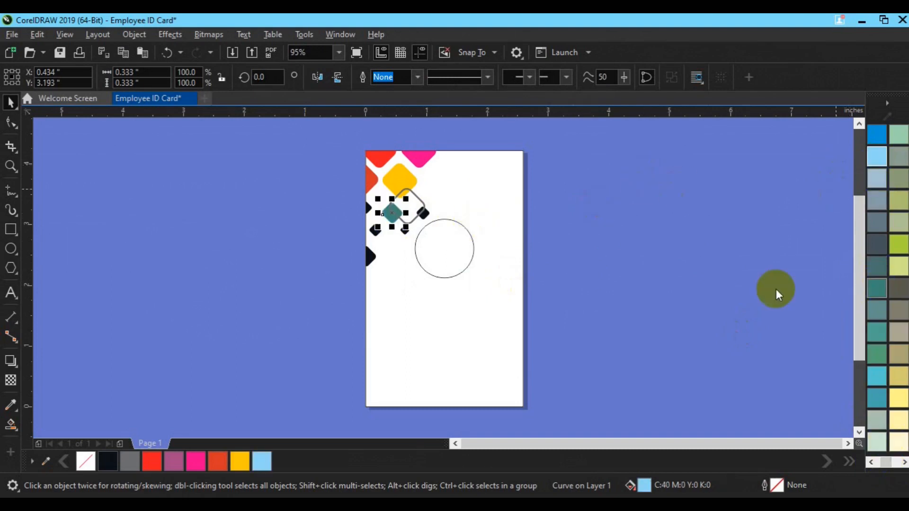
{"action": "left_click", "coordinate": [424, 213]}
{"action": "left_click", "coordinate": [876, 331]}
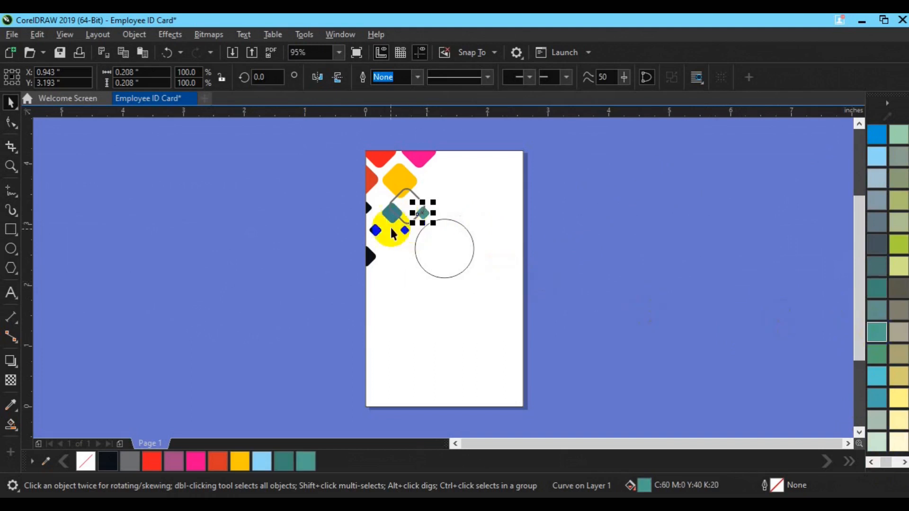
Fill the lower small diamond deep yellow, the left-edge shape magenta, and outline the hollow diamond deep yellow.
{"action": "left_click", "coordinate": [376, 231]}
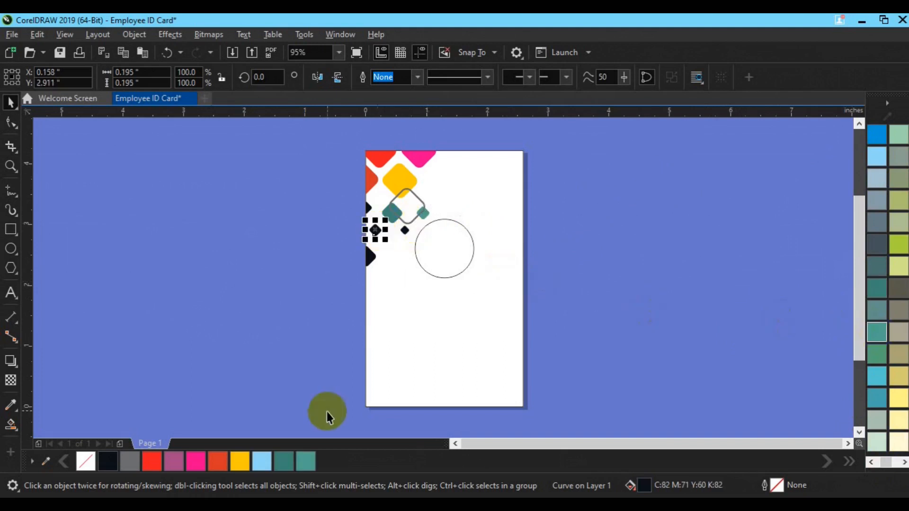
{"action": "left_click", "coordinate": [405, 232]}
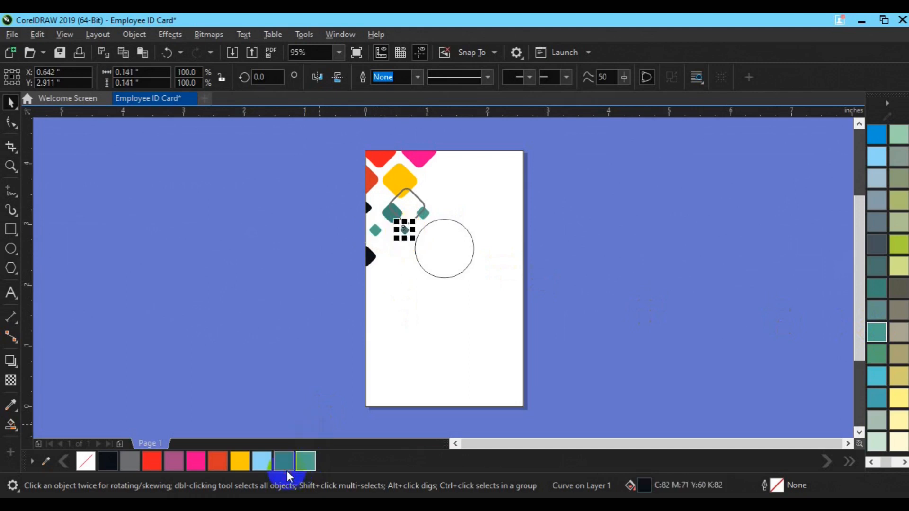
{"action": "left_click", "coordinate": [285, 468]}
{"action": "left_click", "coordinate": [239, 462]}
{"action": "left_click", "coordinate": [368, 211]}
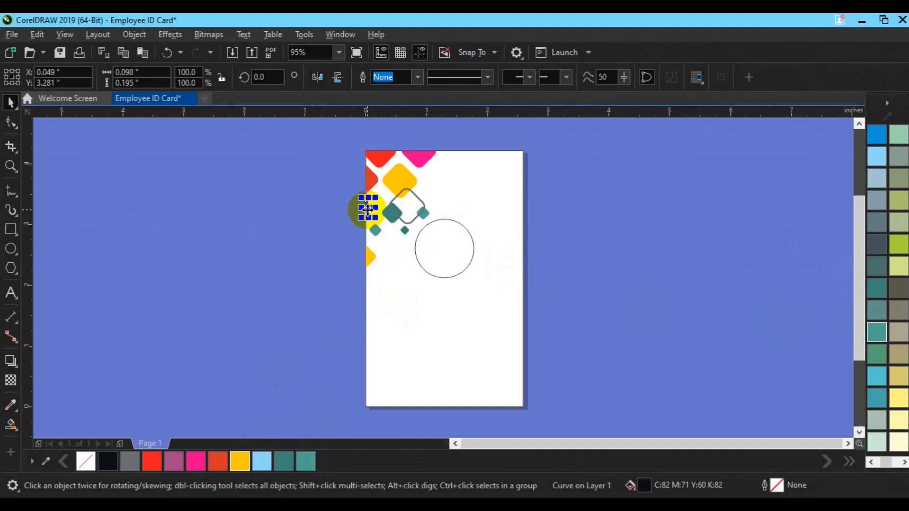
{"action": "left_click", "coordinate": [190, 464]}
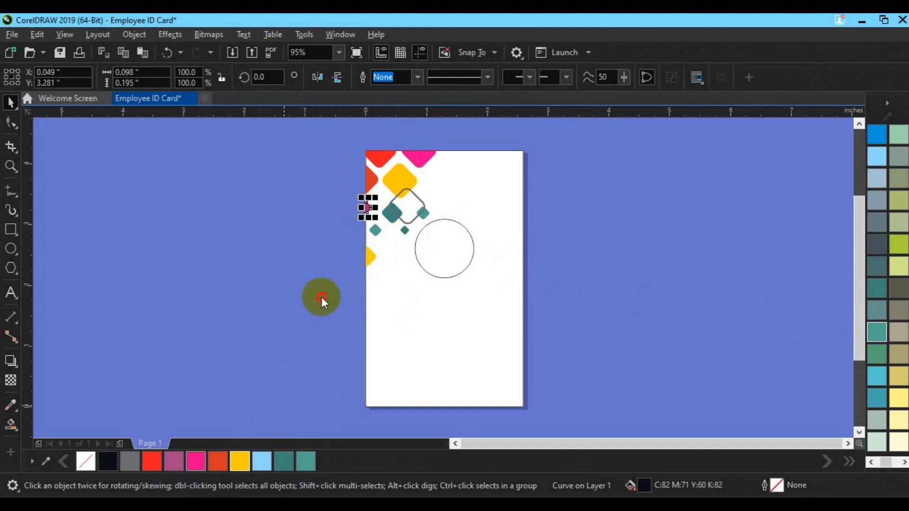
{"action": "left_click", "coordinate": [411, 195]}
{"action": "left_click", "coordinate": [242, 462]}
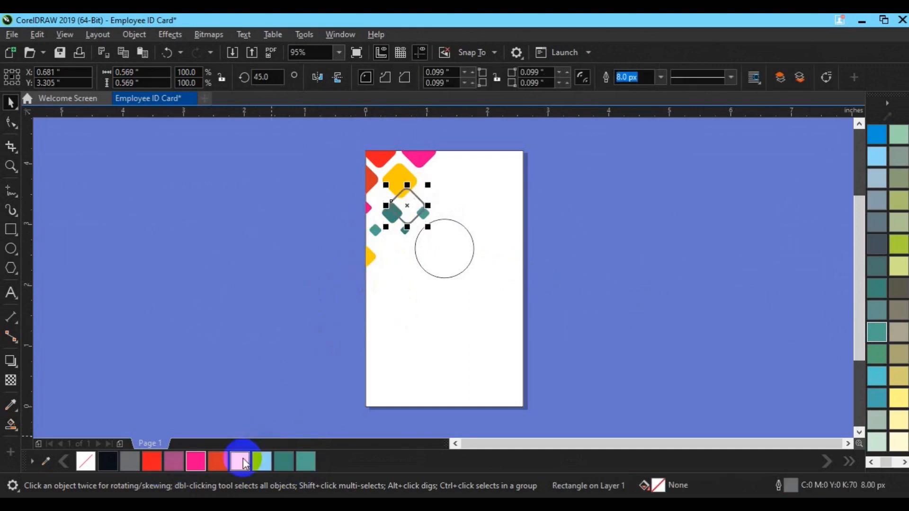
Try magenta and grass green outlines on the hollow diamond, settling on Light Green.
{"action": "left_click", "coordinate": [198, 461]}
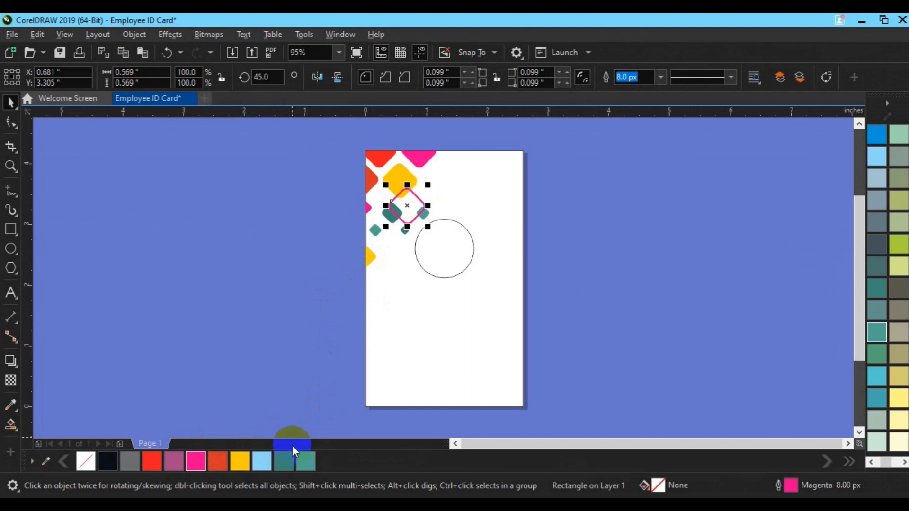
{"action": "left_click", "coordinate": [245, 462]}
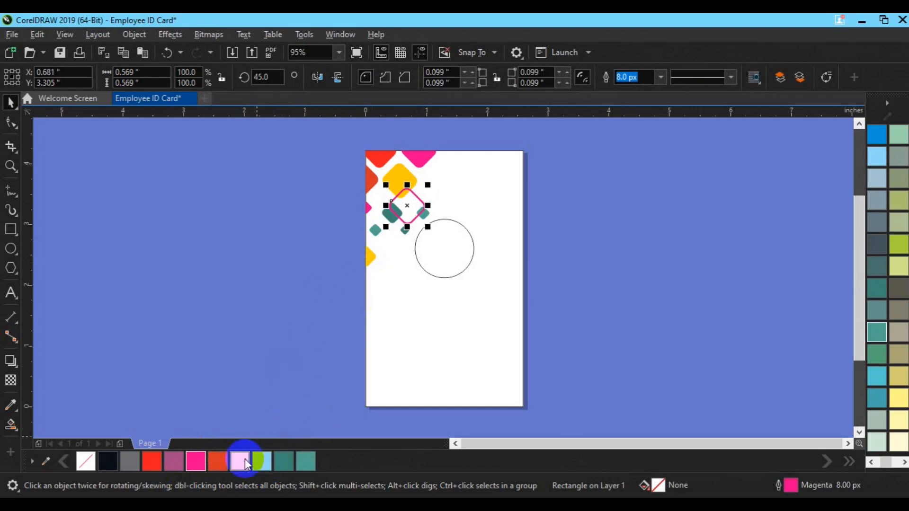
{"action": "left_click", "coordinate": [279, 460]}
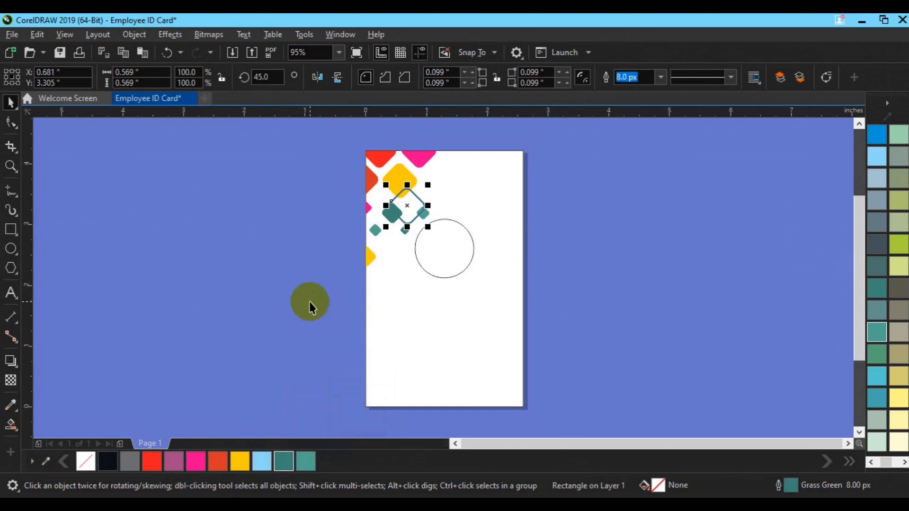
{"action": "right_click", "coordinate": [297, 461]}
{"action": "left_click", "coordinate": [295, 339]}
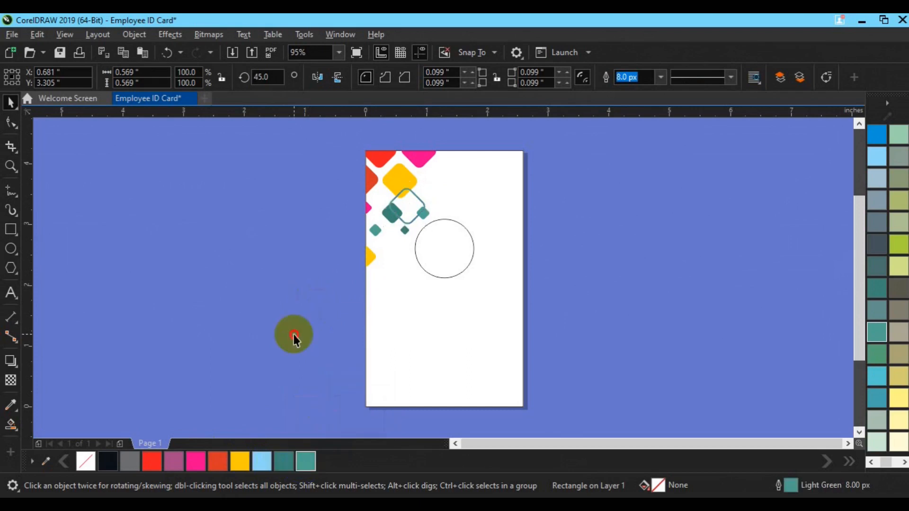
{"action": "left_click", "coordinate": [417, 201]}
Move the small outlined diamond to the card's left edge and convert its outline to an object.
{"action": "left_click_drag", "start_coordinate": [418, 200], "coordinate": [371, 265]}
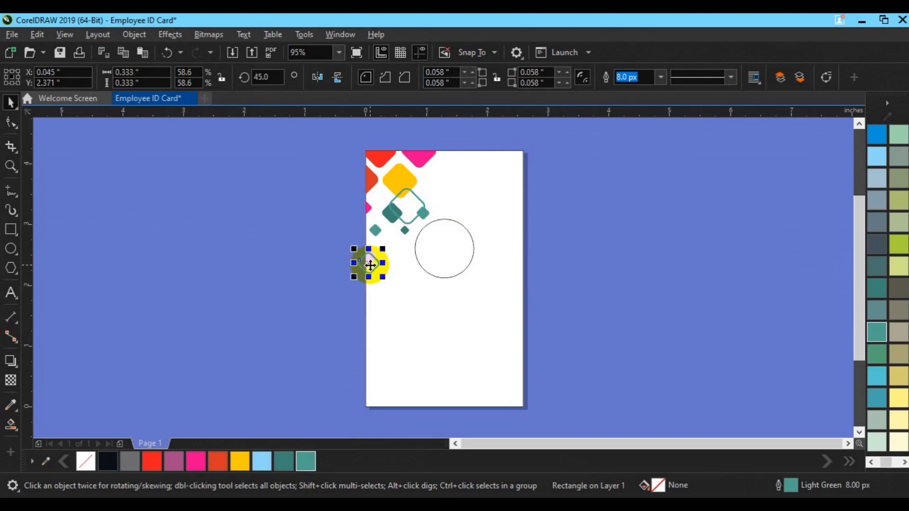
{"action": "left_click_drag", "start_coordinate": [370, 265], "coordinate": [354, 275]}
{"action": "left_click", "coordinate": [138, 35]}
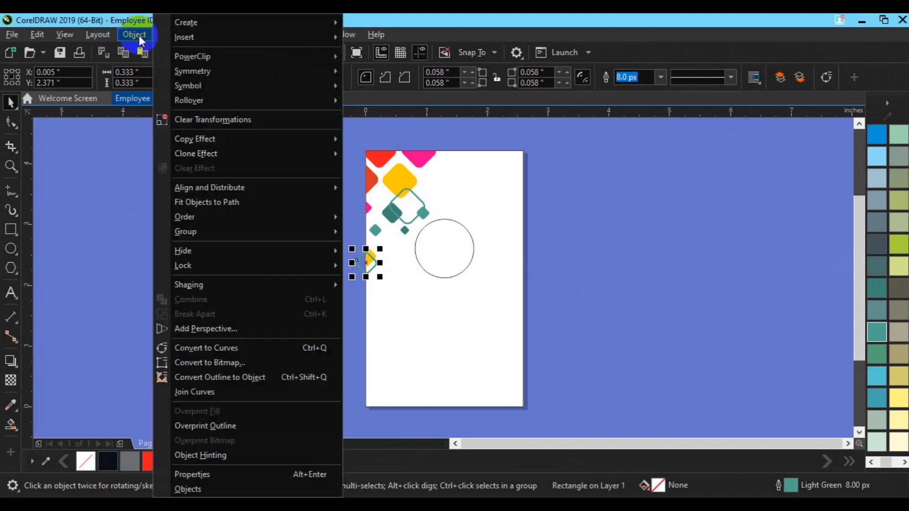
{"action": "left_click", "coordinate": [220, 374]}
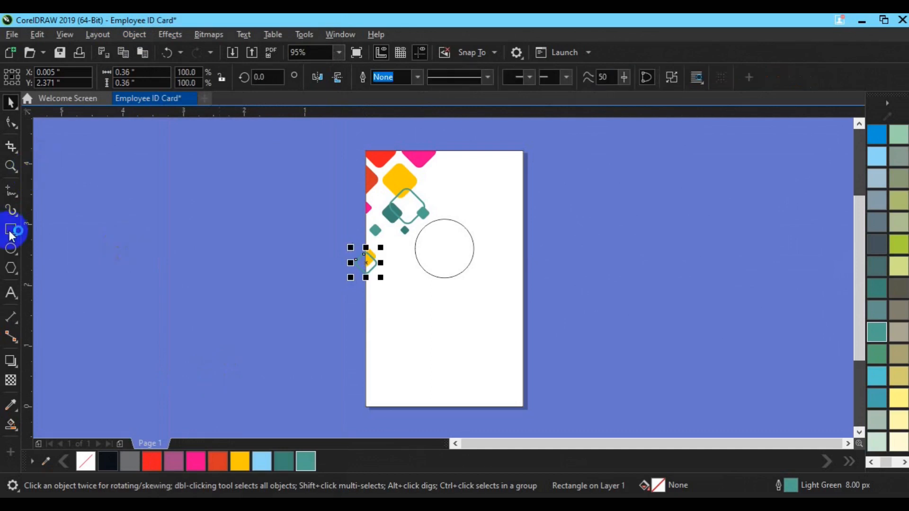
Intersect the diamond with a rectangle and delete the pieces outside the page.
{"action": "left_click_drag", "start_coordinate": [309, 217], "coordinate": [365, 310]}
{"action": "key", "text": "space"}
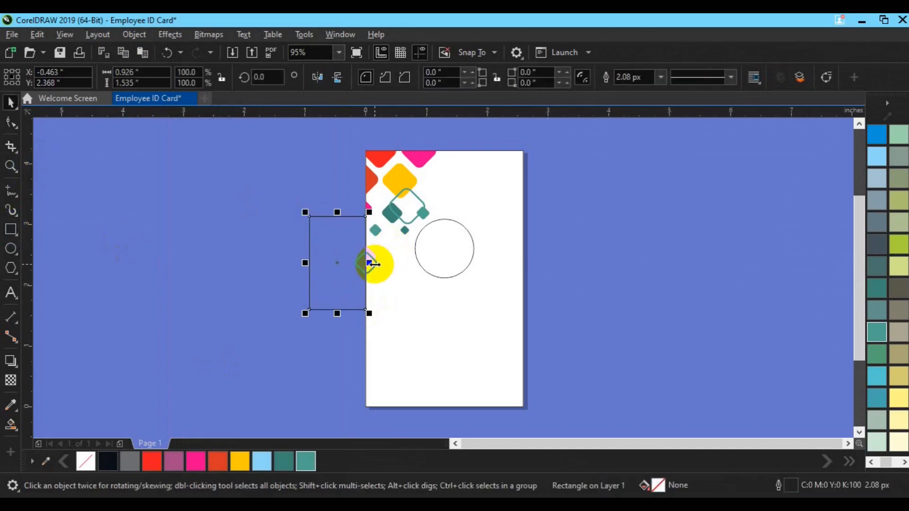
{"action": "left_click", "coordinate": [376, 264], "text": "shift"}
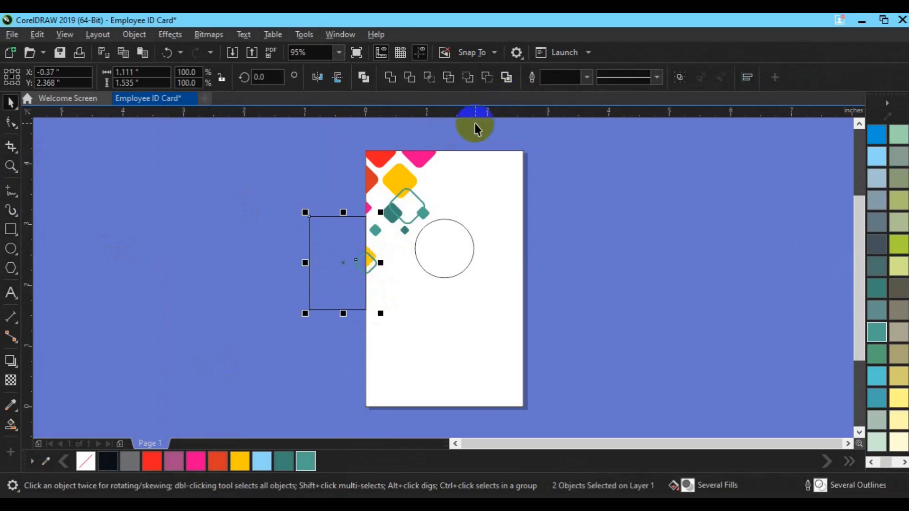
{"action": "left_click", "coordinate": [411, 78]}
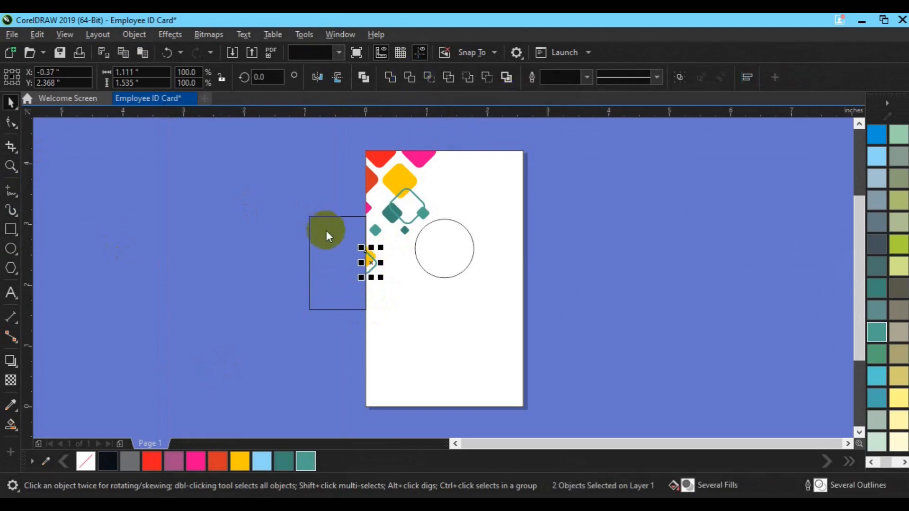
{"action": "left_click", "coordinate": [328, 243]}
{"action": "key", "text": "Delete"}
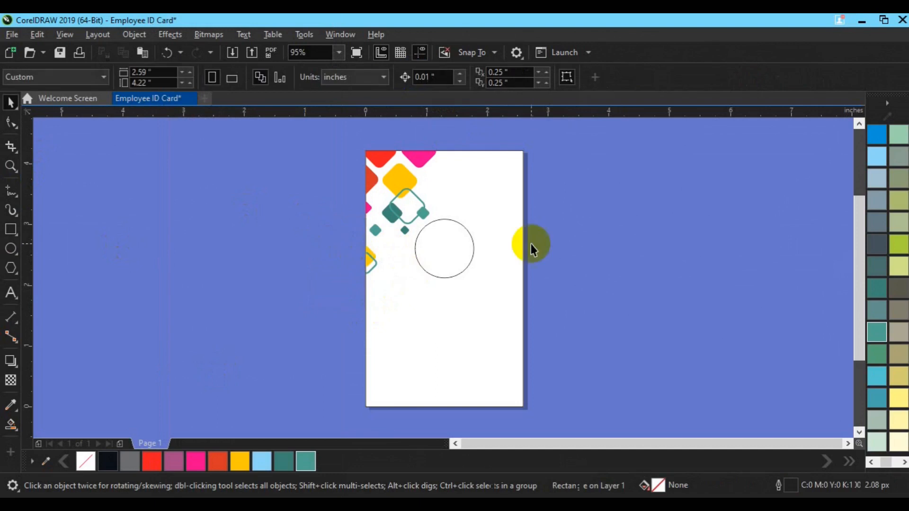
Fill the photo circle light green.
{"action": "left_click", "coordinate": [460, 265]}
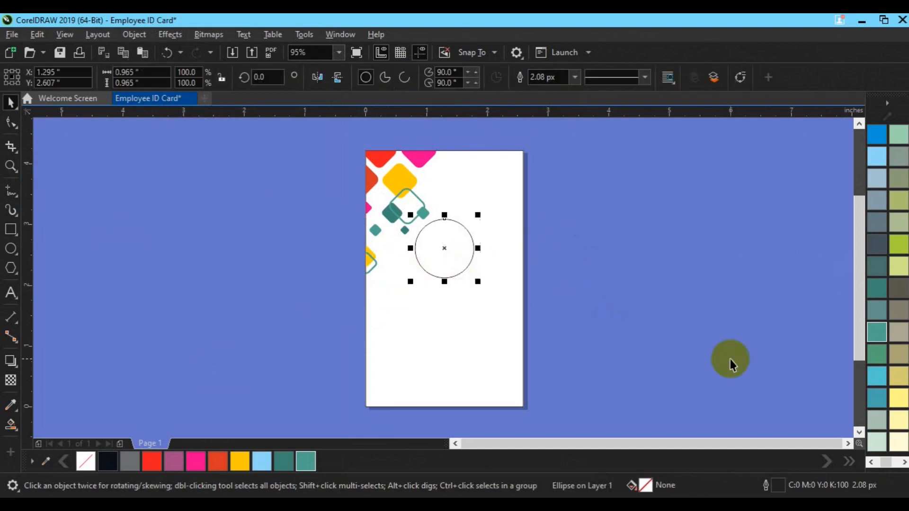
{"action": "left_click", "coordinate": [310, 458]}
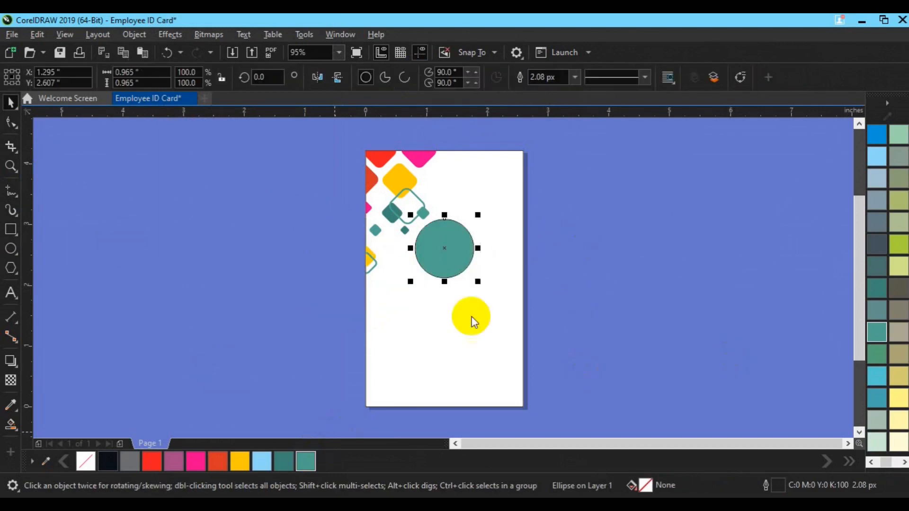
{"action": "left_click", "coordinate": [284, 461]}
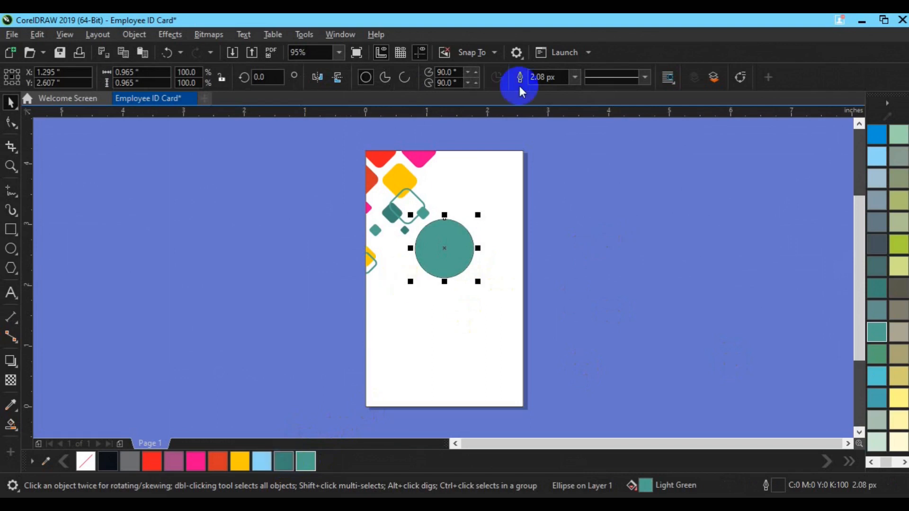
Give the photo circle a 10 px outline, then select the top-left corner decorations.
{"action": "left_click", "coordinate": [575, 77]}
{"action": "left_click", "coordinate": [544, 161]}
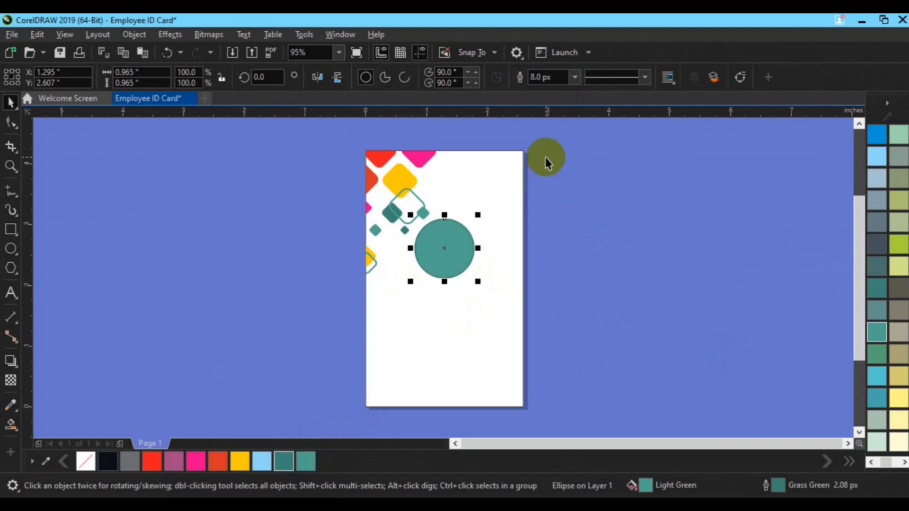
{"action": "left_click", "coordinate": [575, 78]}
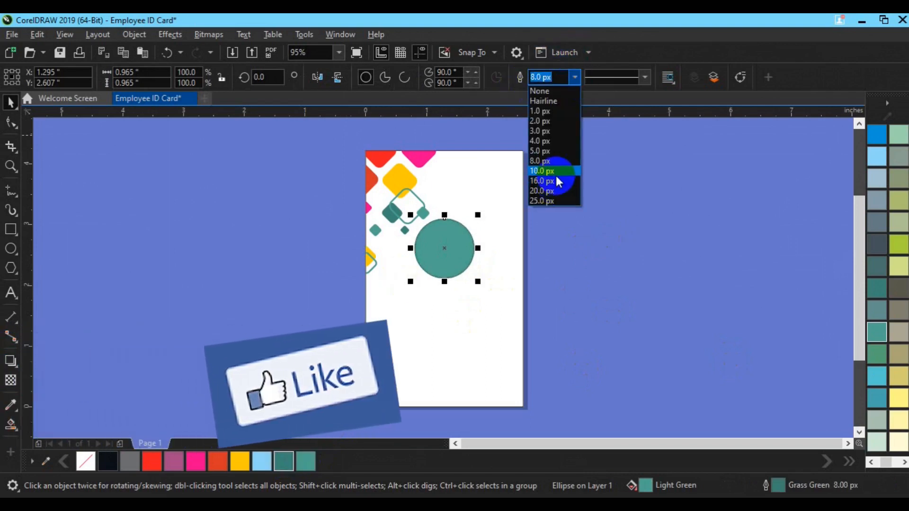
{"action": "left_click", "coordinate": [555, 173]}
{"action": "left_click", "coordinate": [312, 160]}
{"action": "left_click_drag", "start_coordinate": [326, 135], "coordinate": [440, 295]}
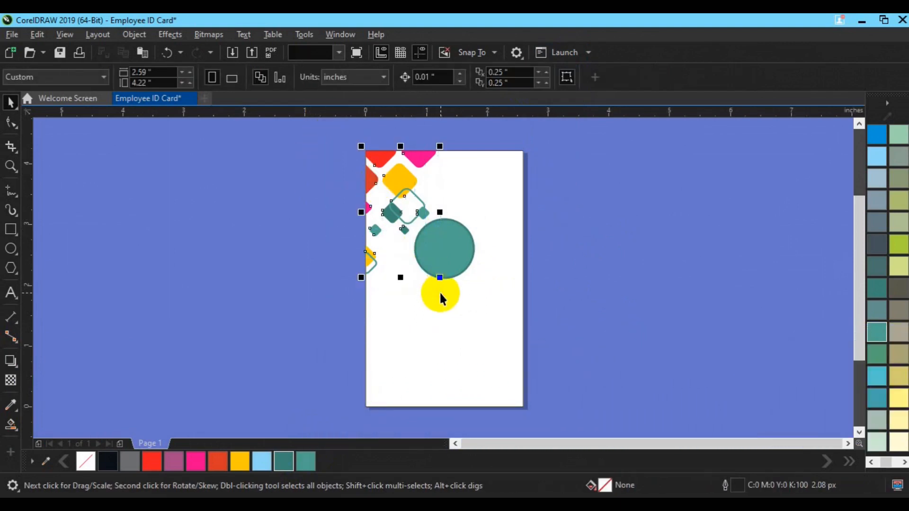
Group the corner decorations, duplicate them, and align the copy to the card's bottom.
{"action": "key", "text": "ctrl+g"}
{"action": "key", "text": "ctrl+d"}
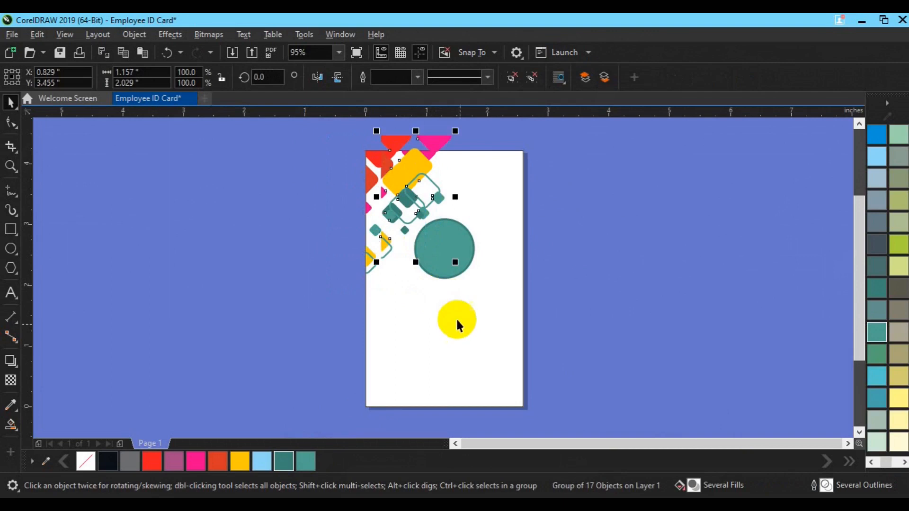
{"action": "left_click", "coordinate": [465, 356], "text": "shift"}
{"action": "key", "text": "b"}
{"action": "left_click", "coordinate": [405, 346]}
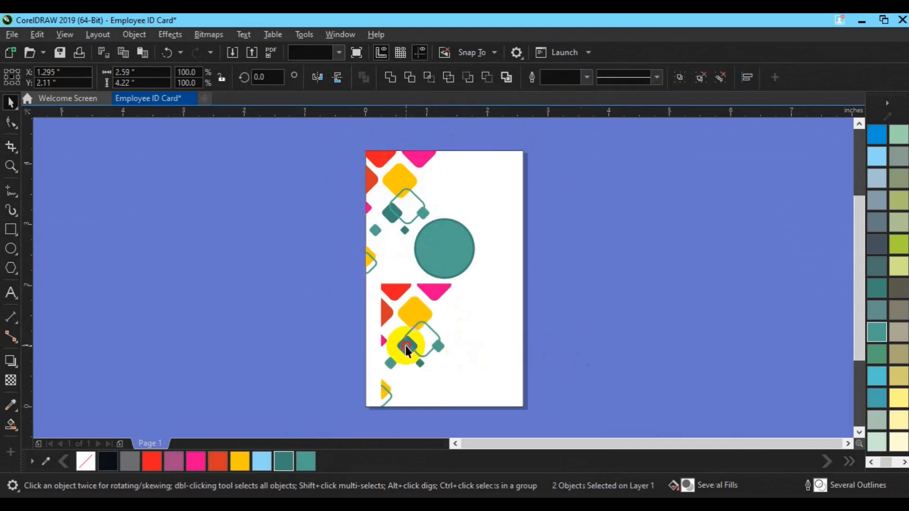
Mirror the copy vertically and horizontally, align it right, and move it onto the card.
{"action": "left_click", "coordinate": [253, 82]}
{"action": "left_click", "coordinate": [338, 77]}
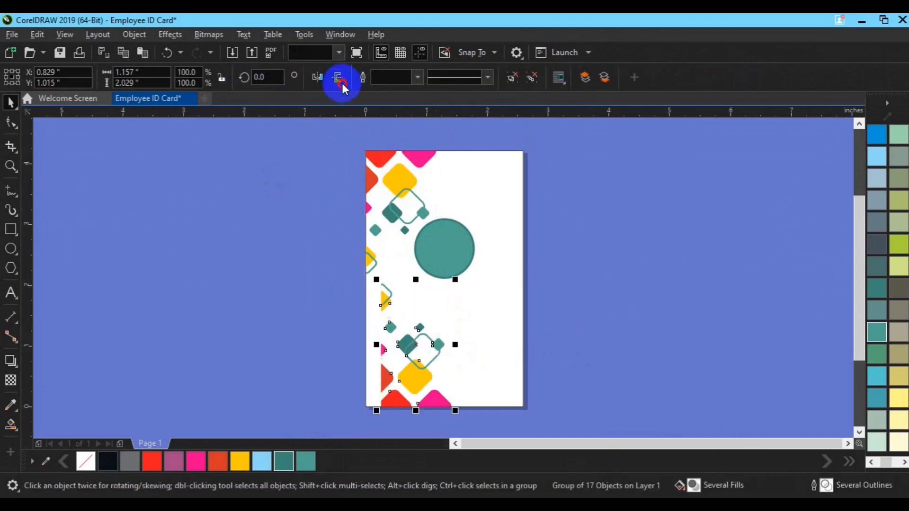
{"action": "left_click", "coordinate": [317, 77]}
{"action": "left_click", "coordinate": [501, 296], "text": "shift"}
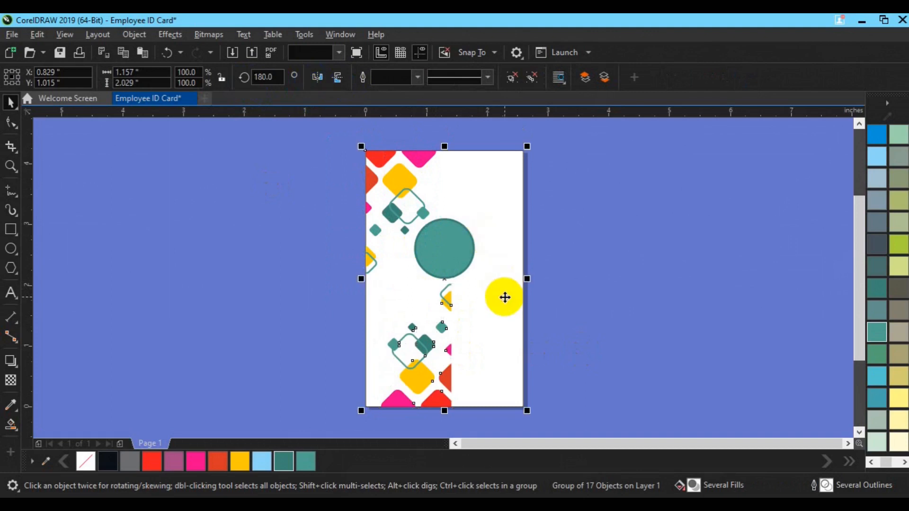
{"action": "key", "text": "r"}
{"action": "left_click", "coordinate": [612, 326]}
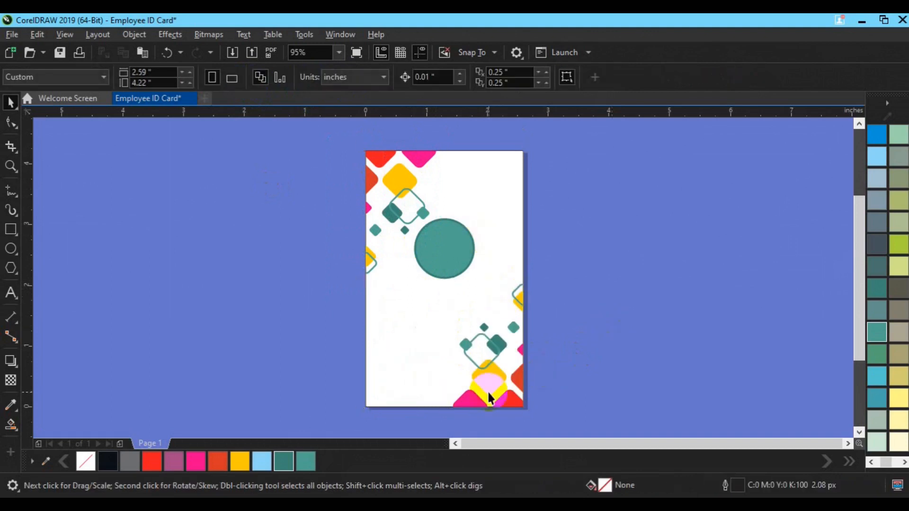
{"action": "left_click", "coordinate": [485, 389]}
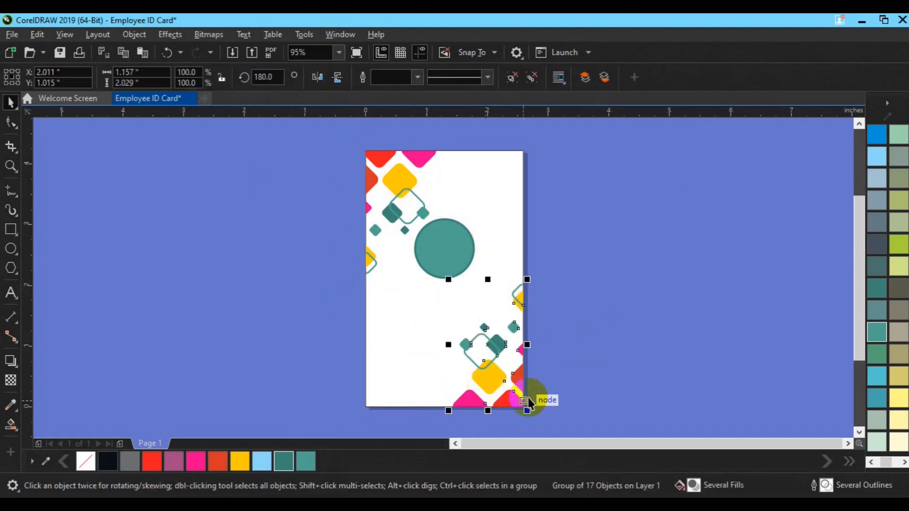
{"action": "left_click_drag", "start_coordinate": [505, 382], "coordinate": [468, 376]}
PowerClip the bottom-right decorations inside the card rectangle.
{"action": "left_click", "coordinate": [135, 39]}
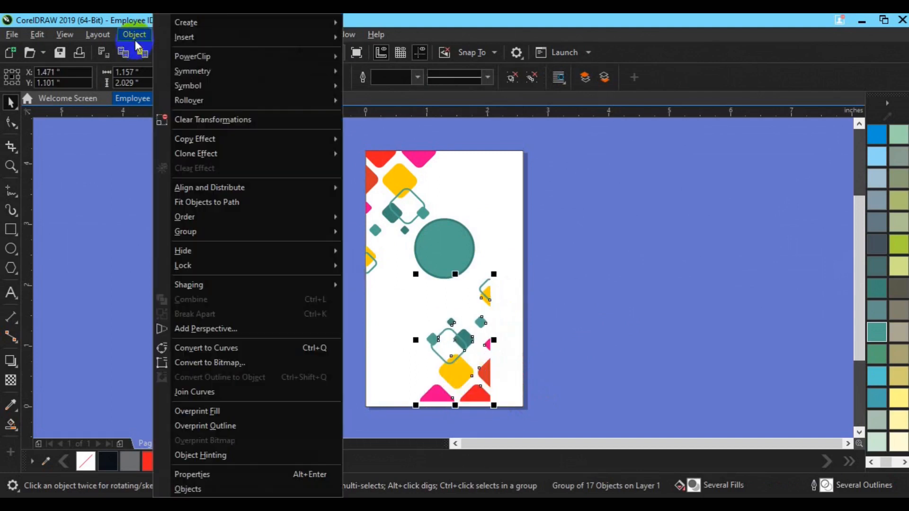
{"action": "mouse_move", "coordinate": [226, 56]}
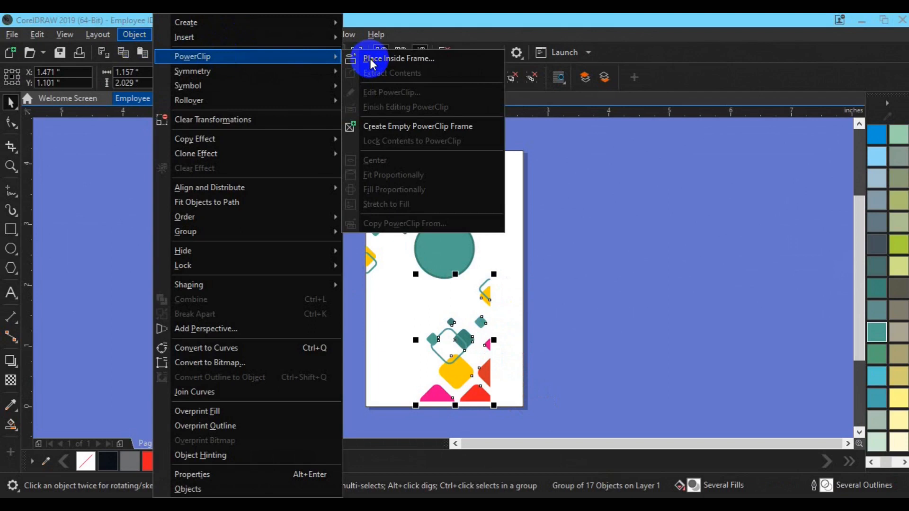
{"action": "left_click", "coordinate": [370, 58]}
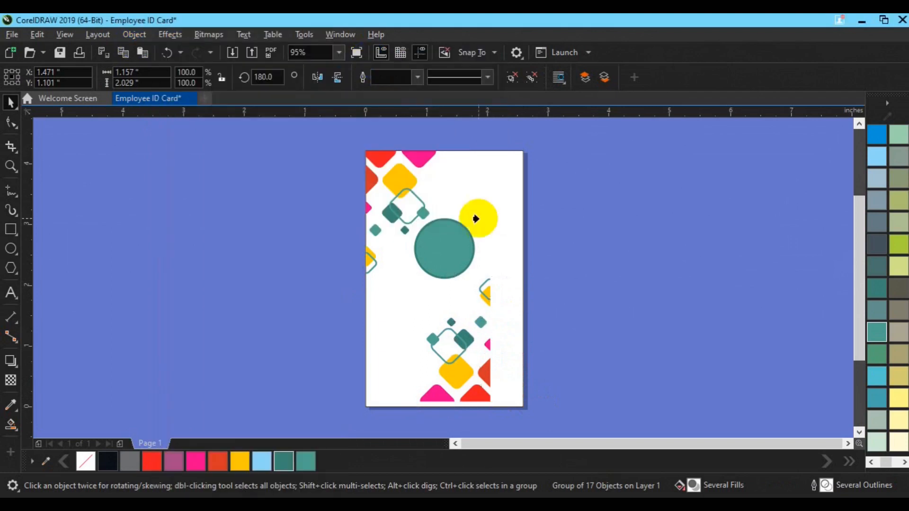
{"action": "left_click", "coordinate": [505, 238]}
Edit the PowerClip and shift the decoration group toward the card's bottom-right corner.
{"action": "left_click", "coordinate": [59, 136]}
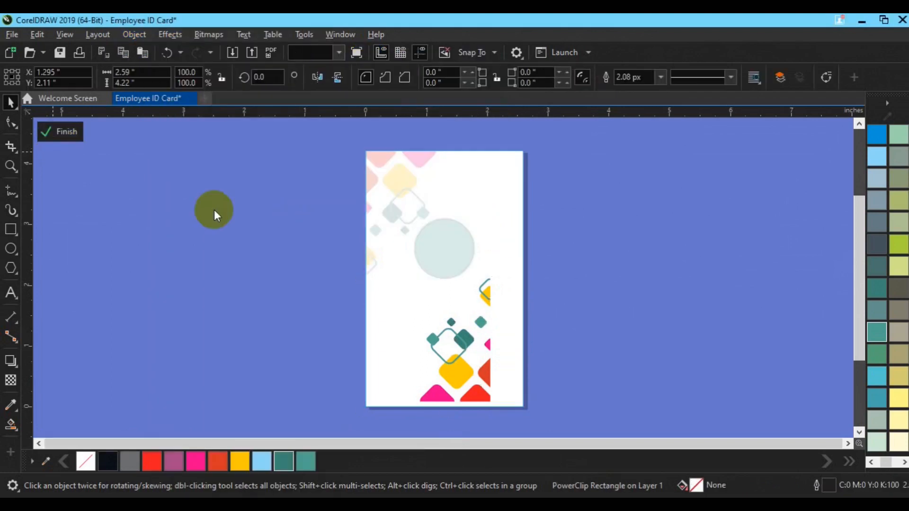
{"action": "left_click", "coordinate": [455, 362]}
{"action": "left_click_drag", "start_coordinate": [457, 359], "coordinate": [497, 396]}
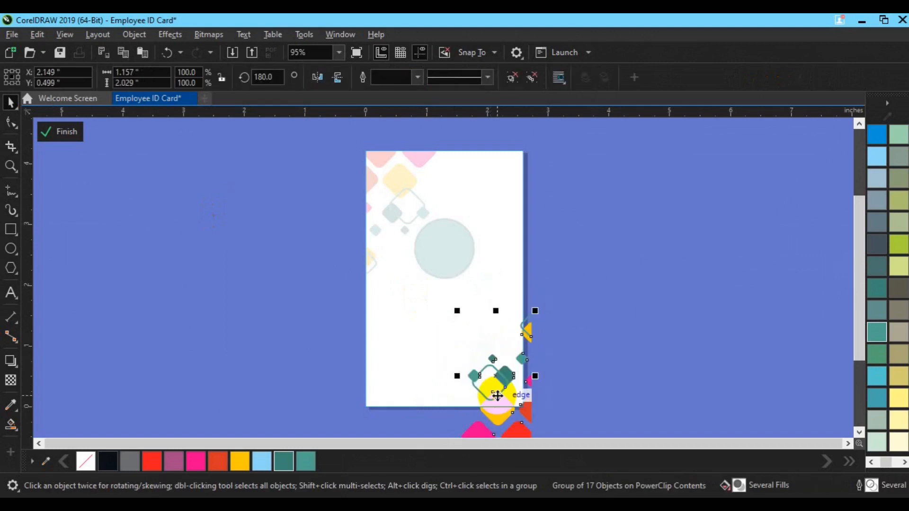
{"action": "key", "text": "Left"}
{"action": "key", "text": "Left"}
{"action": "key", "text": "Left"}
{"action": "key", "text": "Left"}
{"action": "key", "text": "Left"}
{"action": "key", "text": "Left"}
{"action": "key", "text": "Left"}
{"action": "key", "text": "Left"}
{"action": "key", "text": "Down"}
{"action": "key", "text": "Down"}
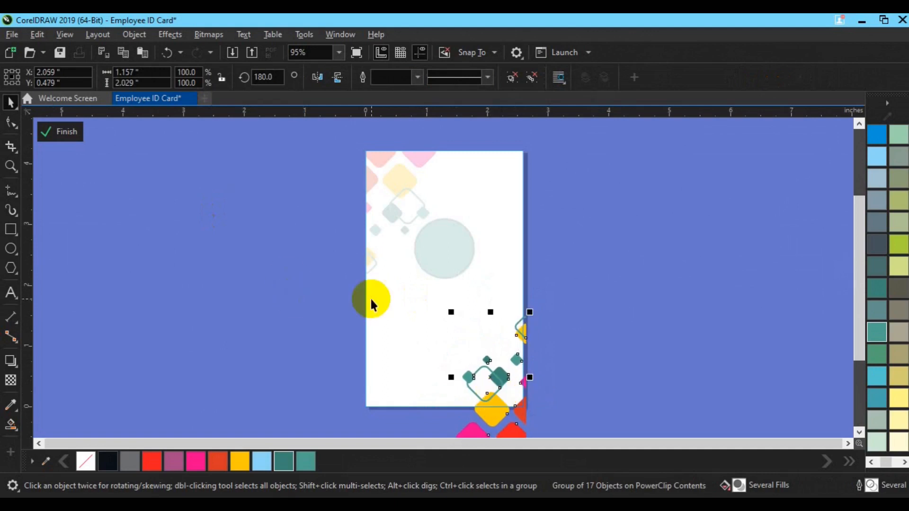
Ungroup the decorations, delete the outlined diamond, rearrange the small diamonds, and finish editing.
{"action": "left_click", "coordinate": [534, 78]}
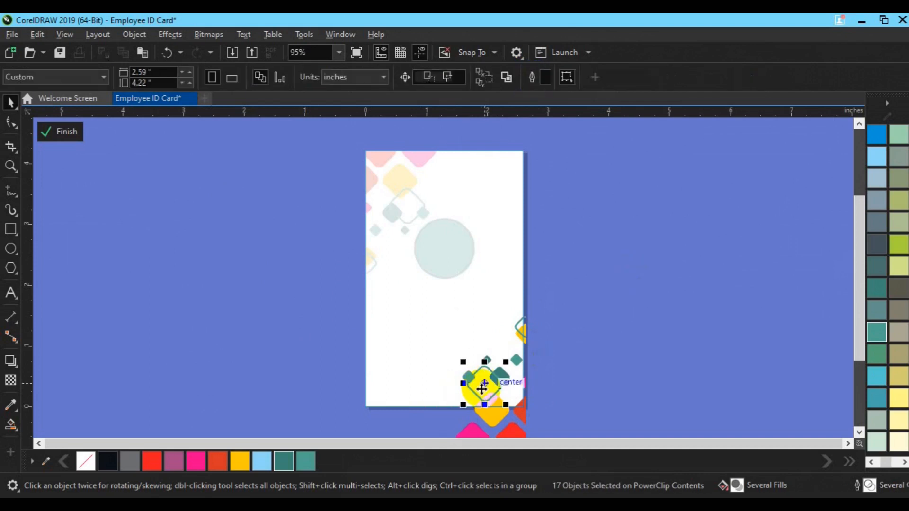
{"action": "key", "text": "Delete"}
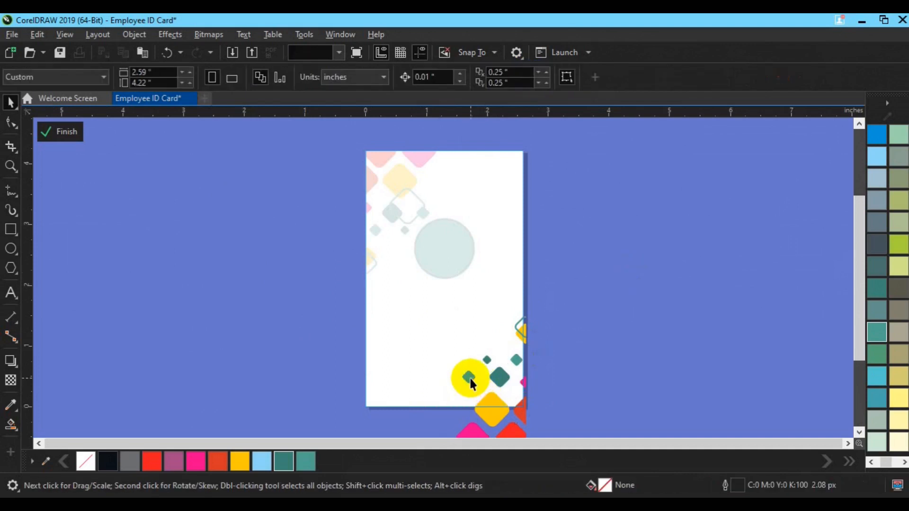
{"action": "left_click", "coordinate": [469, 376]}
{"action": "left_click", "coordinate": [510, 393]}
{"action": "left_click_drag", "start_coordinate": [510, 393], "coordinate": [511, 393]}
{"action": "left_click", "coordinate": [574, 376]}
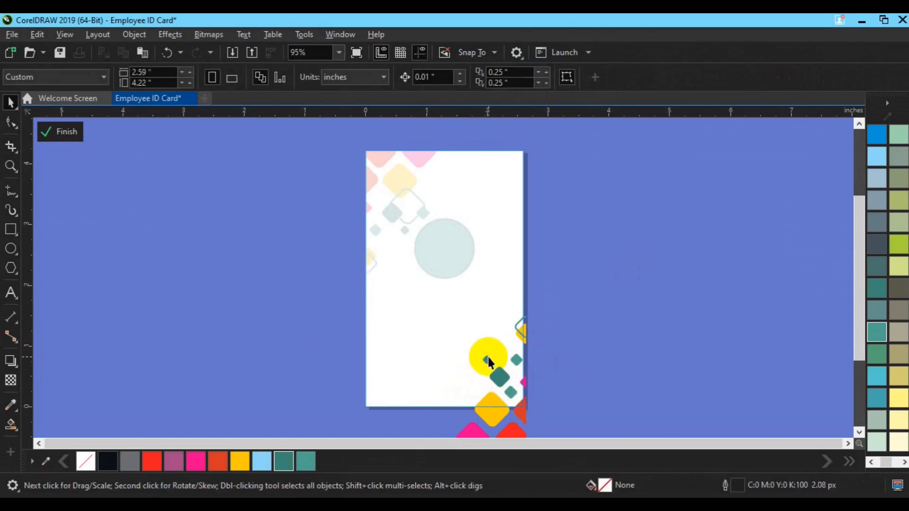
{"action": "left_click_drag", "start_coordinate": [484, 356], "coordinate": [467, 331]}
{"action": "left_click", "coordinate": [62, 135]}
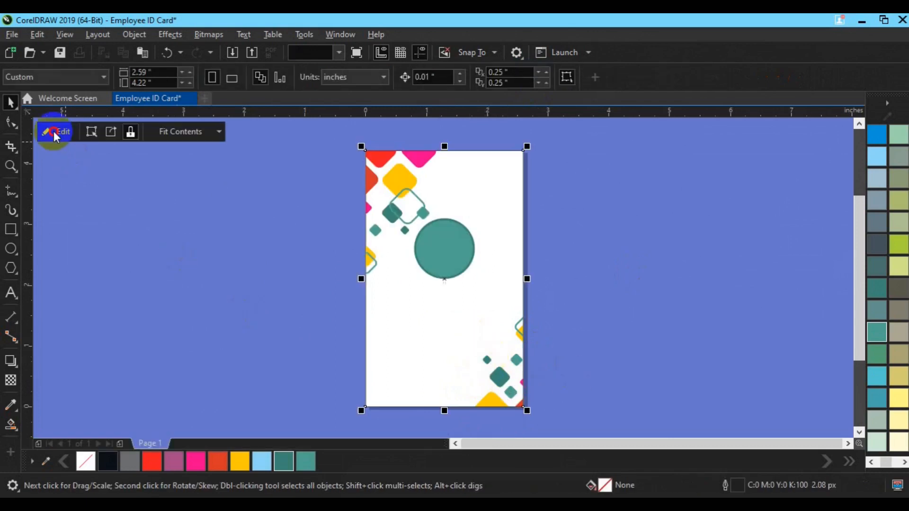
{"action": "left_click", "coordinate": [407, 194]}
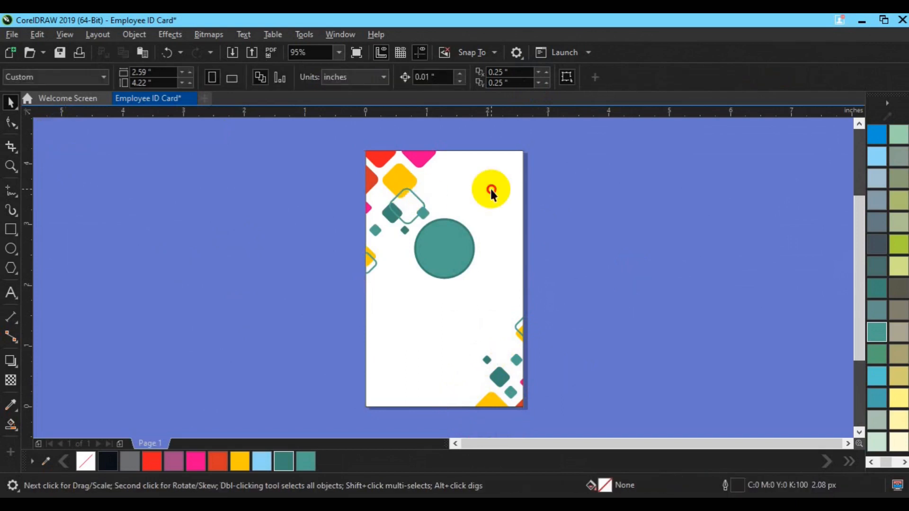
Import my_passport-removebg-preview(1) from the freepik stockpoto folder.
{"action": "left_click", "coordinate": [601, 219]}
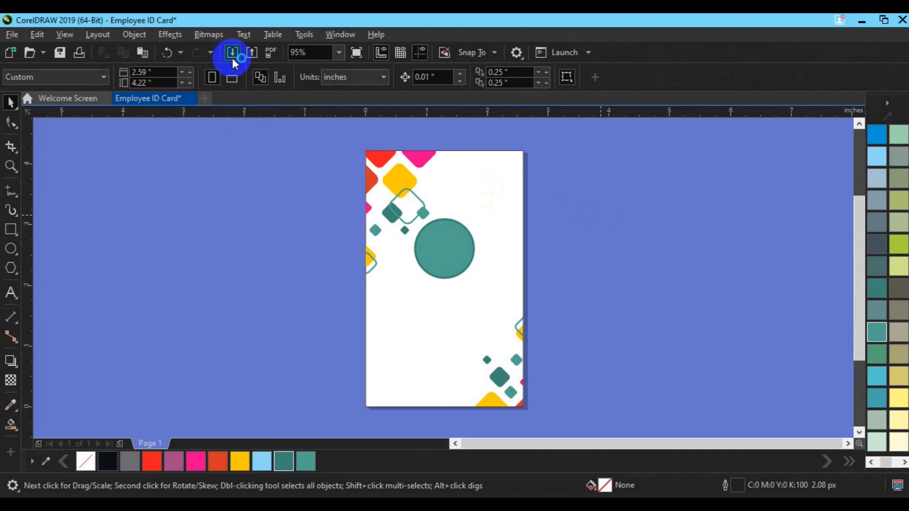
{"action": "left_click", "coordinate": [232, 54]}
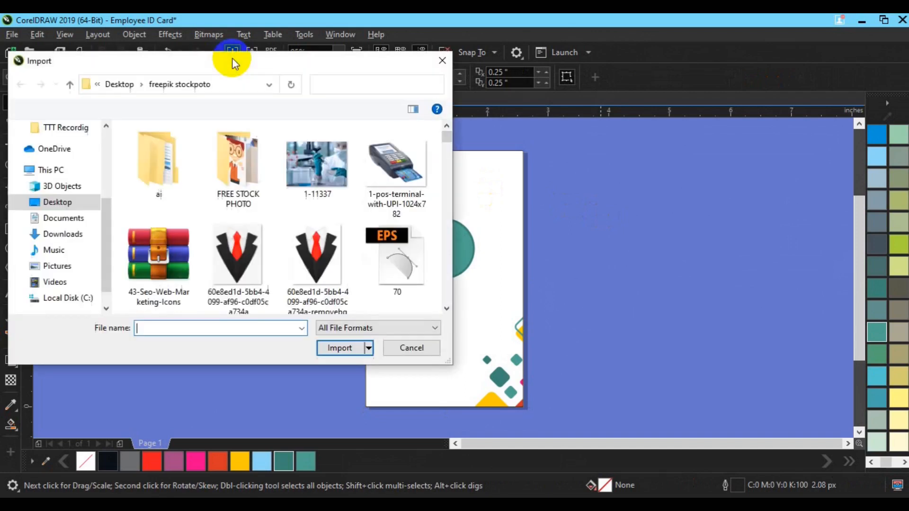
{"action": "left_click", "coordinate": [447, 309]}
{"action": "scroll", "coordinate": [447, 308], "scroll_direction": "down", "scroll_amount": 10}
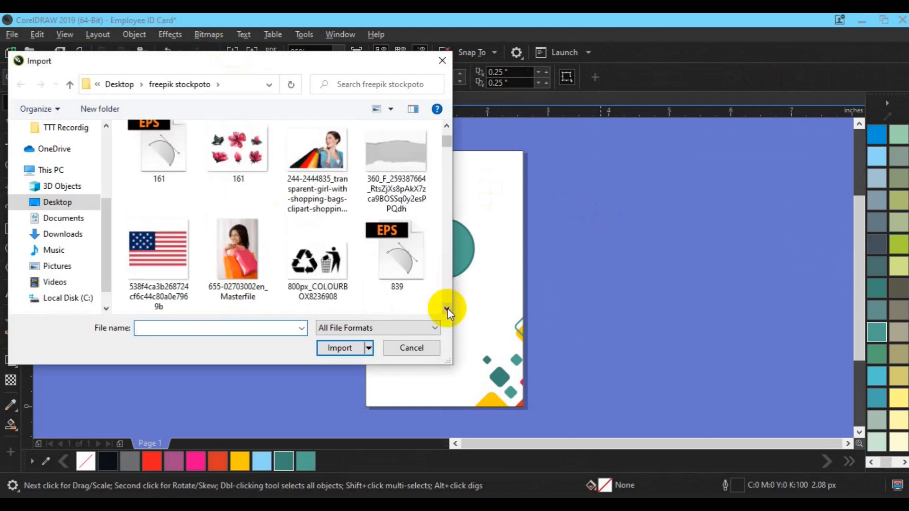
{"action": "scroll", "coordinate": [448, 308], "scroll_direction": "down", "scroll_amount": 15}
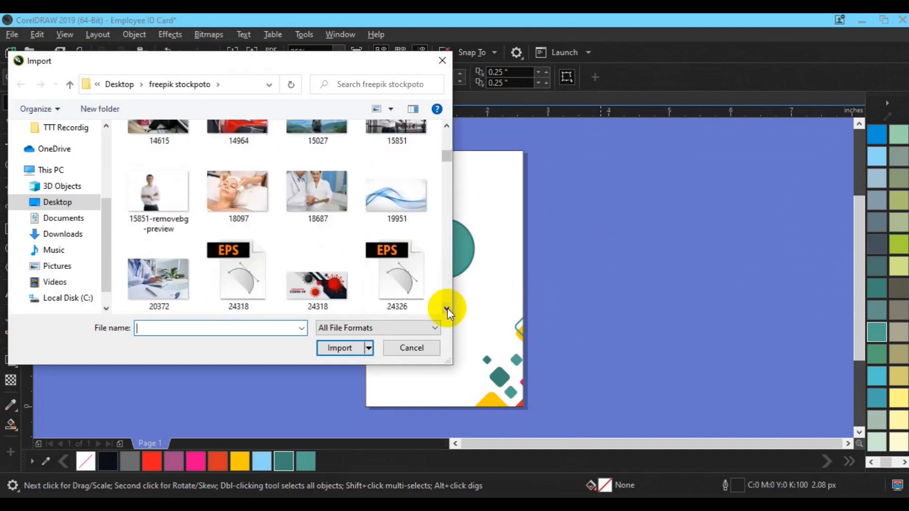
{"action": "scroll", "coordinate": [448, 308], "scroll_direction": "down", "scroll_amount": 15}
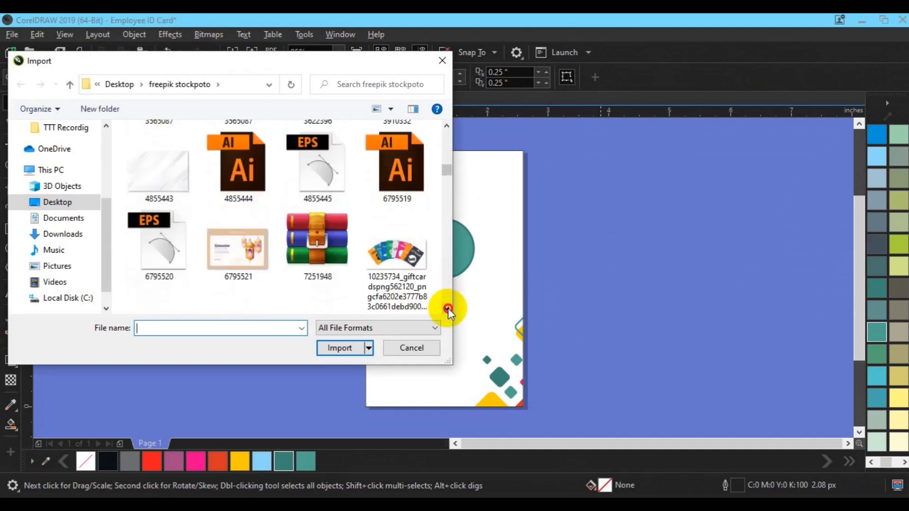
{"action": "scroll", "coordinate": [448, 309], "scroll_direction": "down", "scroll_amount": 15}
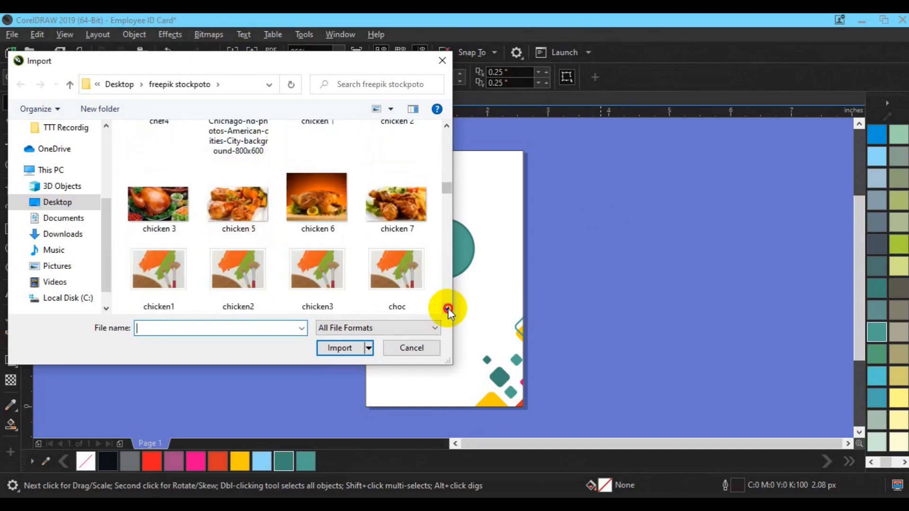
{"action": "scroll", "coordinate": [448, 308], "scroll_direction": "down", "scroll_amount": 15}
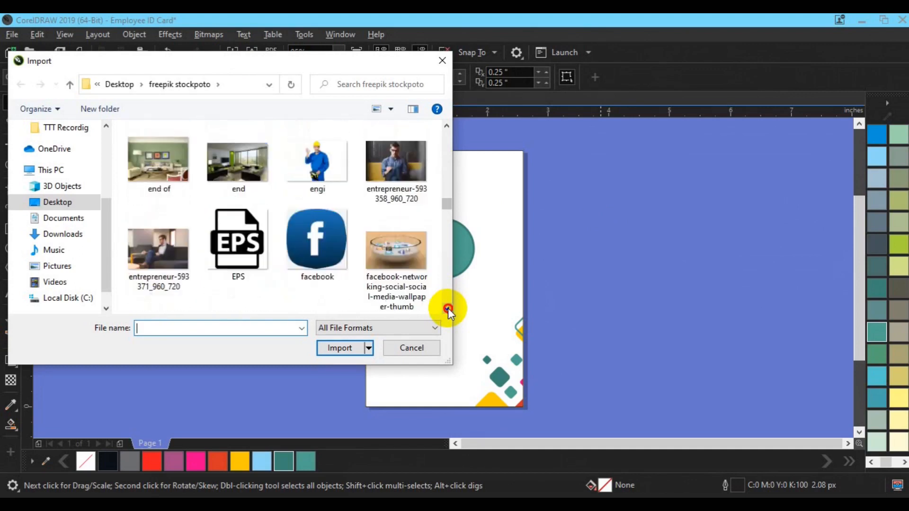
{"action": "scroll", "coordinate": [448, 308], "scroll_direction": "down", "scroll_amount": 15}
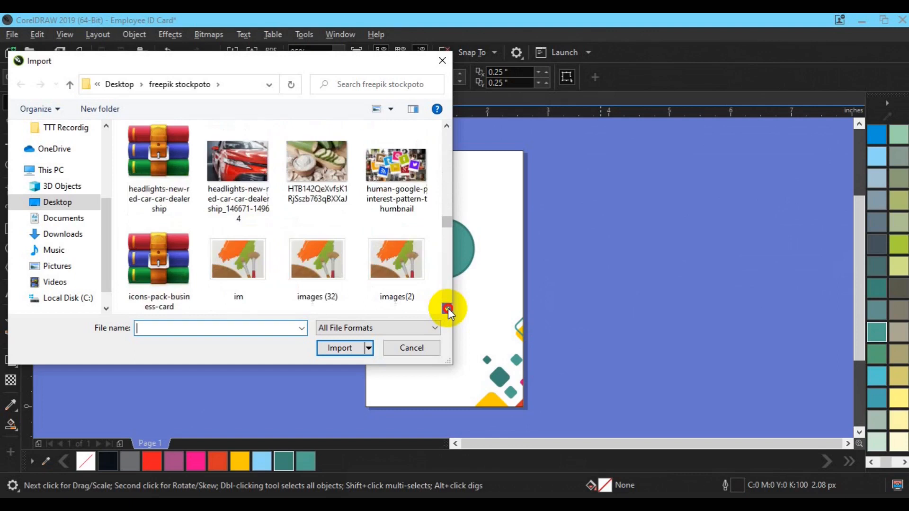
{"action": "scroll", "coordinate": [448, 308], "scroll_direction": "down", "scroll_amount": 15}
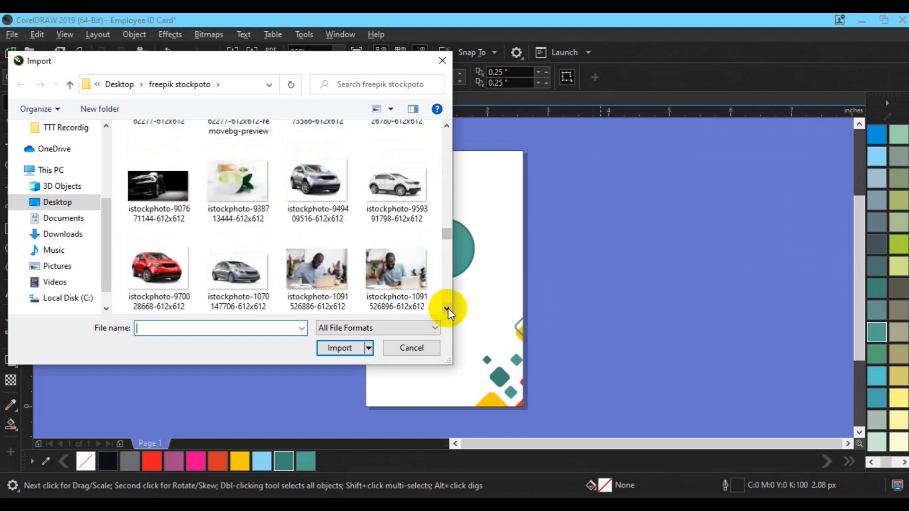
{"action": "scroll", "coordinate": [448, 308], "scroll_direction": "down", "scroll_amount": 15}
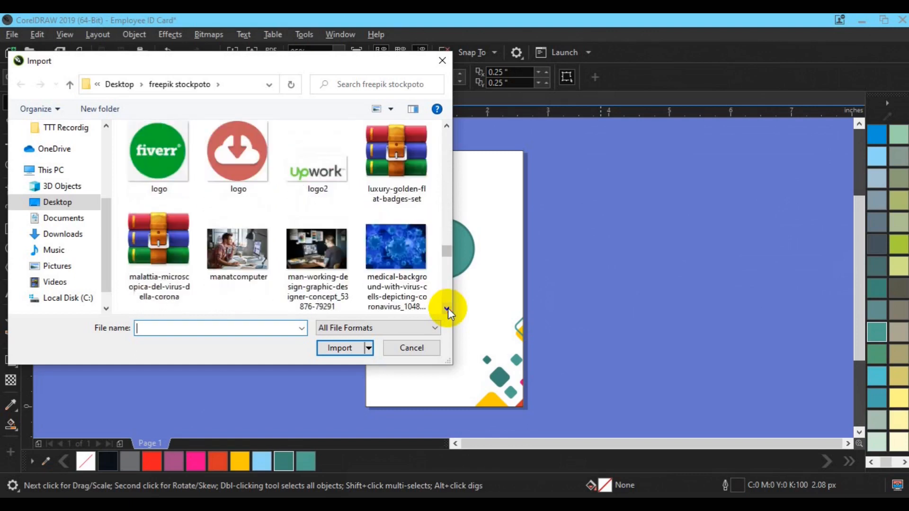
{"action": "left_click", "coordinate": [396, 161]}
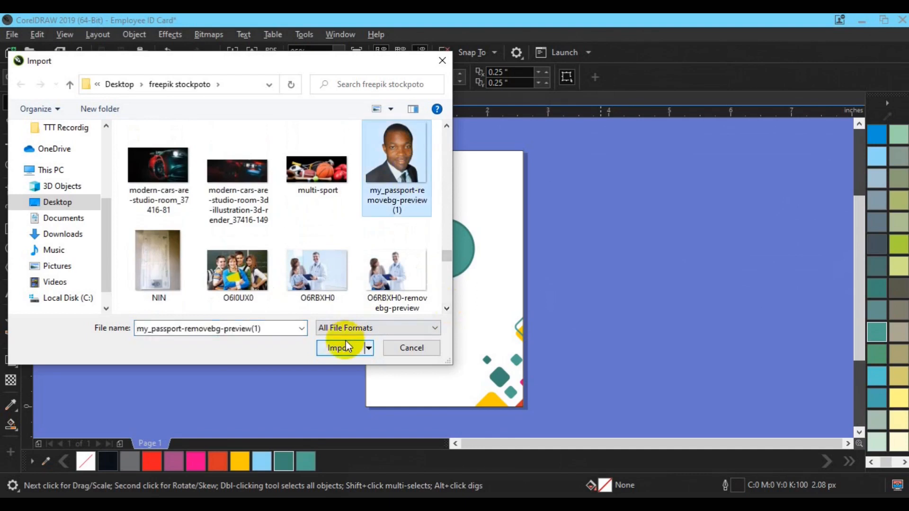
{"action": "left_click", "coordinate": [340, 348]}
{"action": "left_click", "coordinate": [414, 218]}
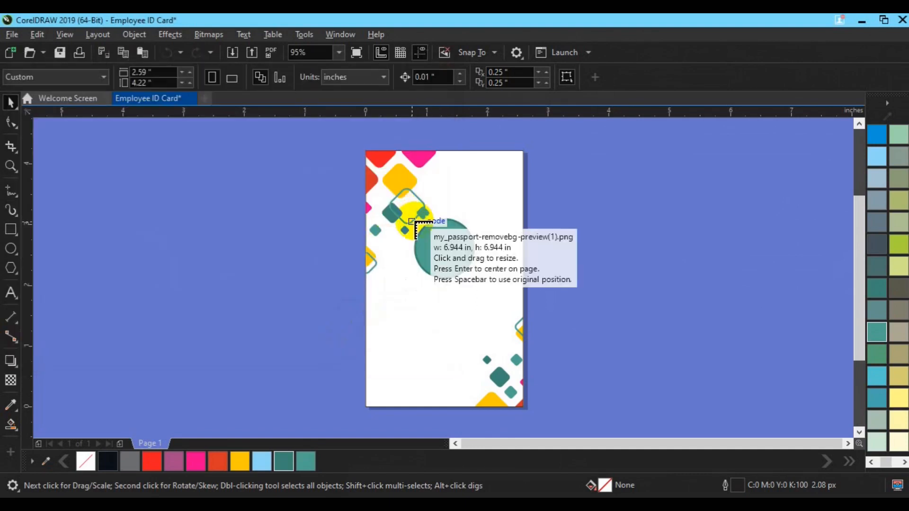
Place the passport photo small on the card, over the teal circle's left side.
{"action": "left_click_drag", "start_coordinate": [417, 211], "coordinate": [493, 286]}
{"action": "left_click_drag", "start_coordinate": [461, 257], "coordinate": [414, 267]}
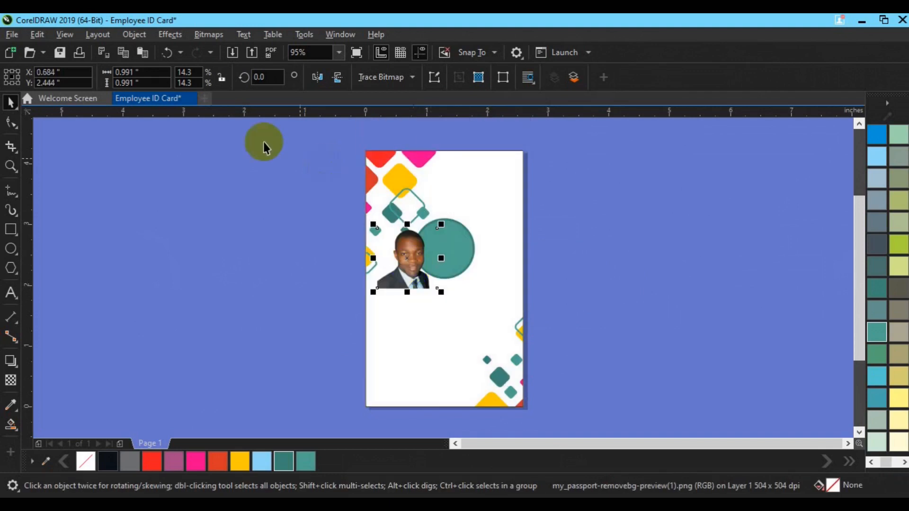
PowerClip the passport photo inside the teal circle.
{"action": "left_click", "coordinate": [135, 34]}
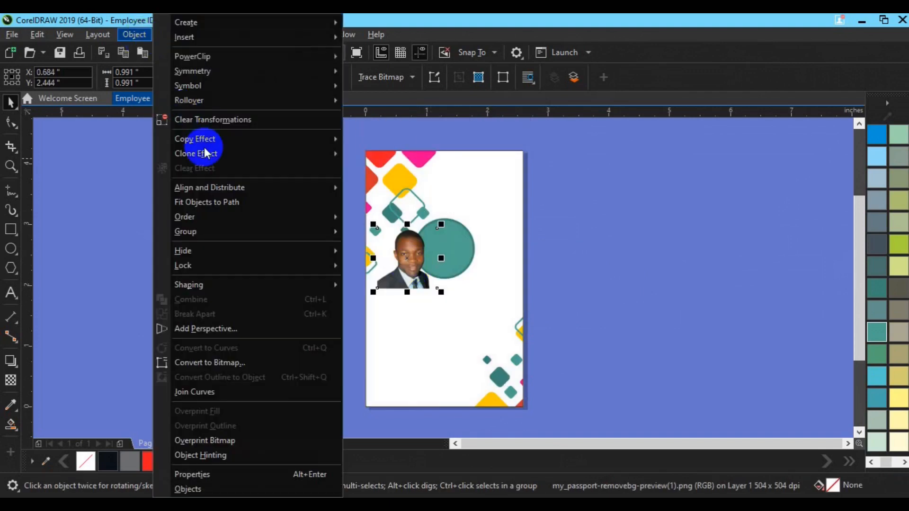
{"action": "mouse_move", "coordinate": [239, 55]}
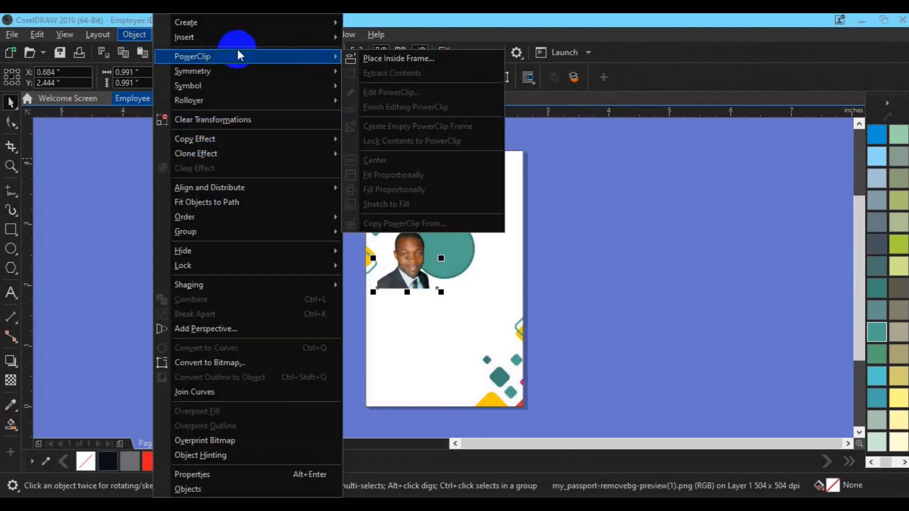
{"action": "left_click", "coordinate": [375, 61]}
{"action": "left_click", "coordinate": [454, 241]}
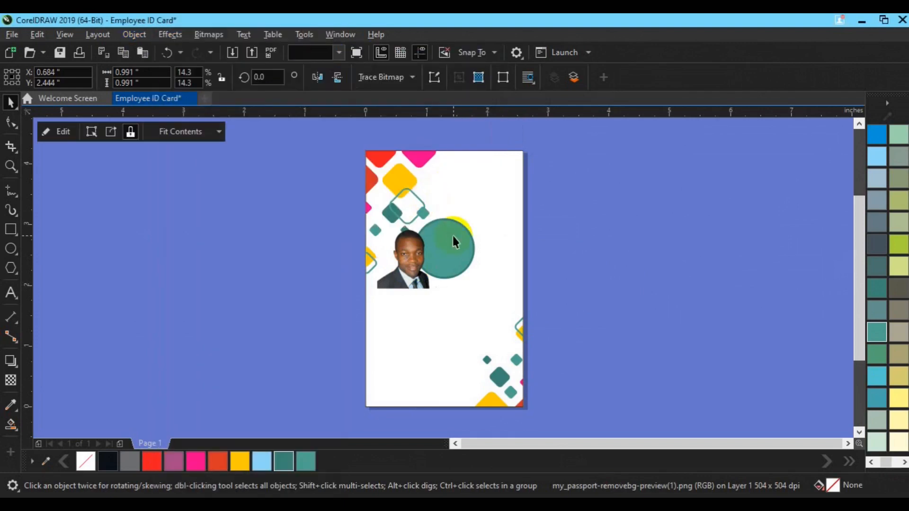
{"action": "left_click", "coordinate": [454, 242]}
Centre and shrink the photo within the circle, then finish editing the PowerClip.
{"action": "left_click", "coordinate": [71, 135]}
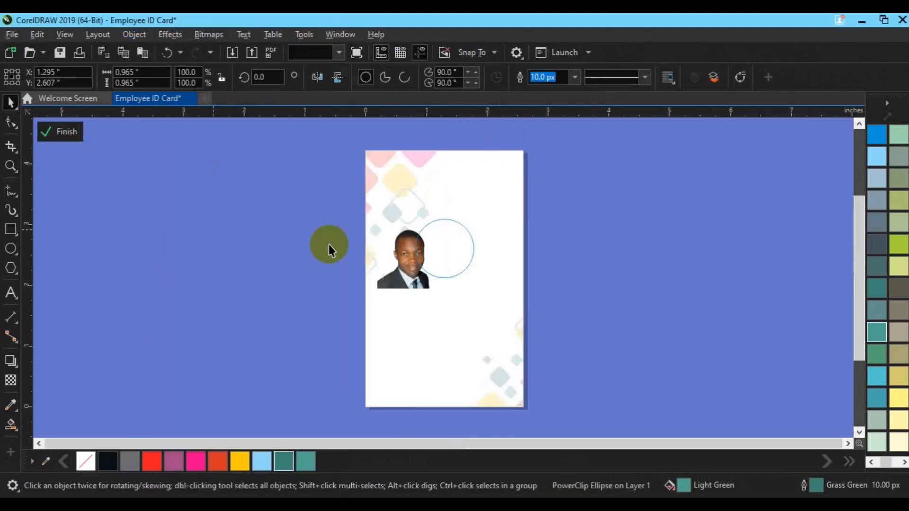
{"action": "left_click", "coordinate": [381, 256]}
{"action": "left_click_drag", "start_coordinate": [382, 255], "coordinate": [437, 259]}
{"action": "left_click_drag", "start_coordinate": [477, 287], "coordinate": [474, 284]}
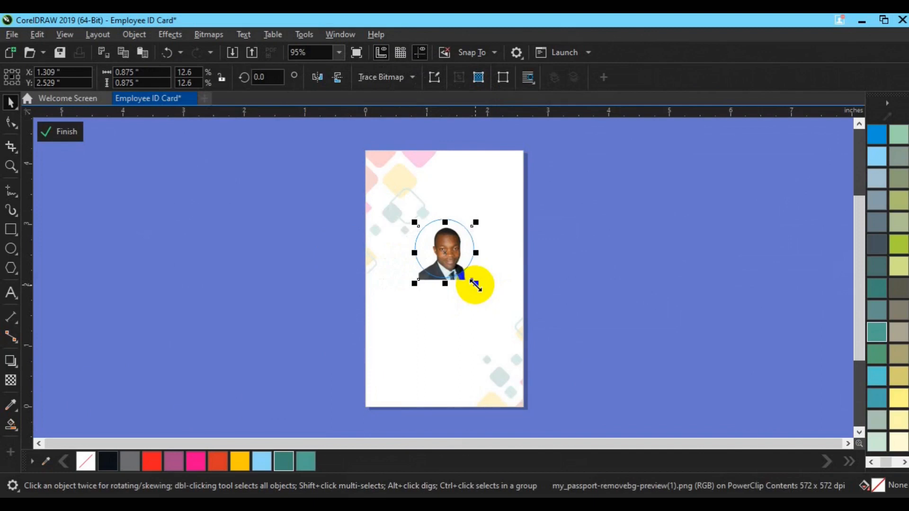
{"action": "key", "text": "Left"}
{"action": "key", "text": "Left"}
{"action": "key", "text": "Left"}
{"action": "key", "text": "Left"}
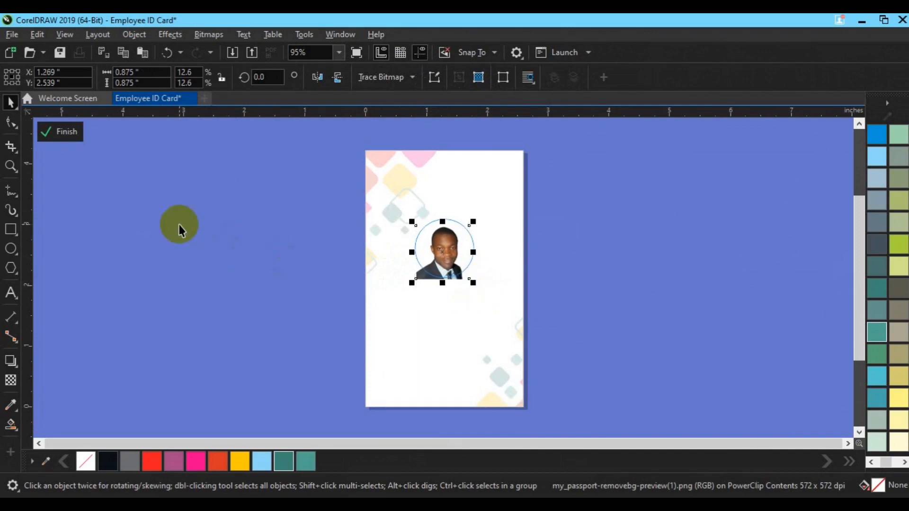
{"action": "left_click", "coordinate": [69, 134]}
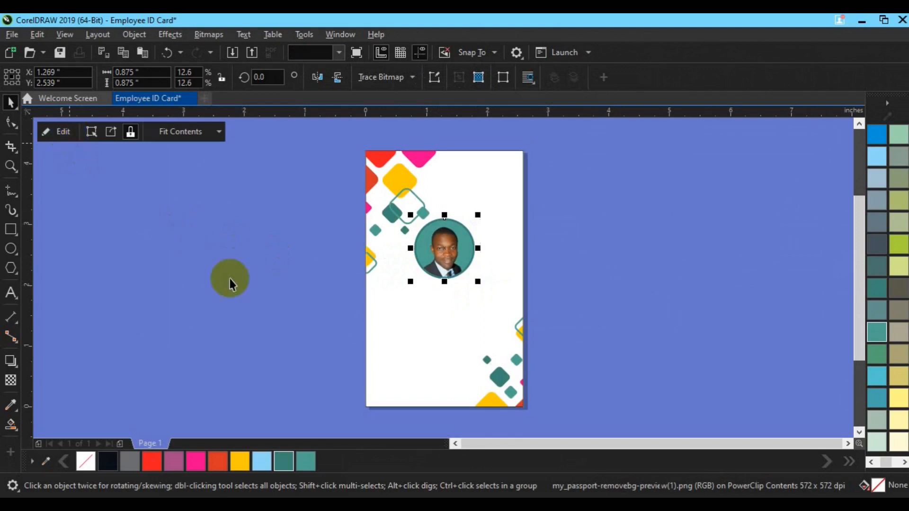
Save the card and type the employee's name as a new text line.
{"action": "left_click", "coordinate": [230, 278]}
{"action": "key", "text": "ctrl+s"}
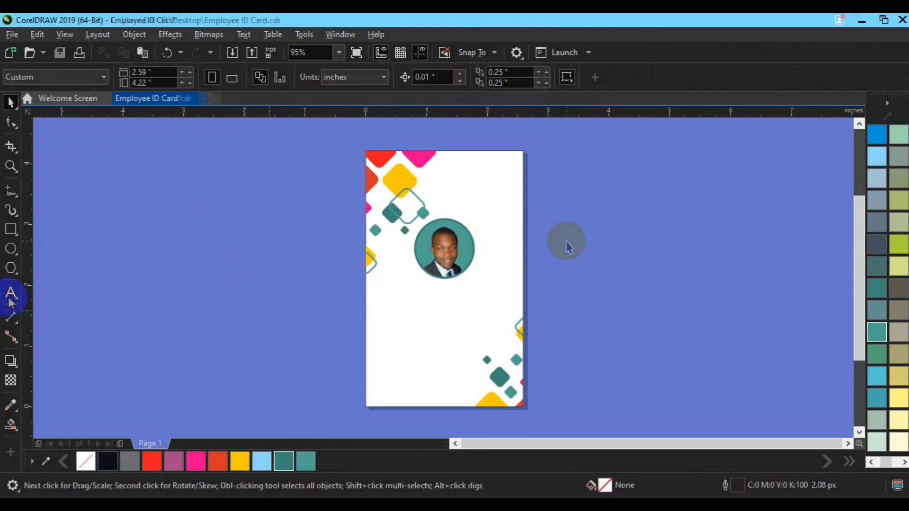
{"action": "left_click", "coordinate": [10, 293]}
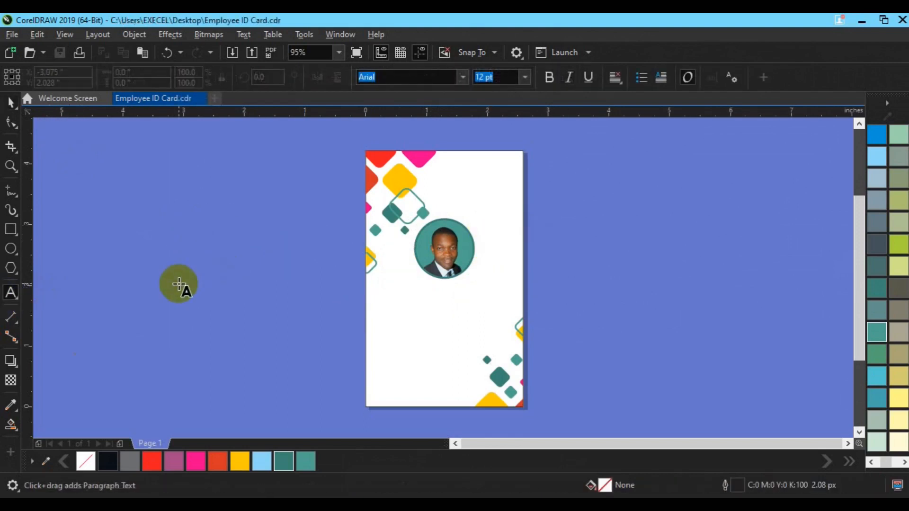
{"action": "left_click", "coordinate": [179, 285]}
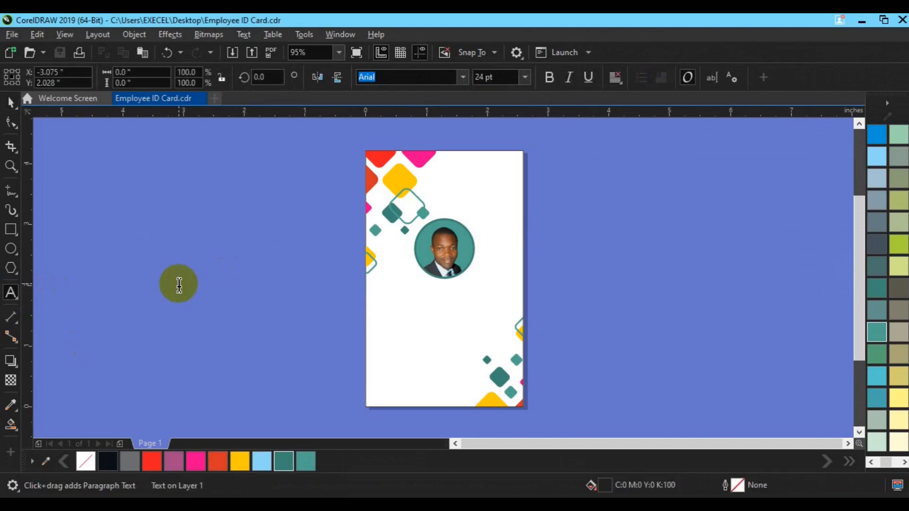
{"action": "type", "text": "RAFIU y"}
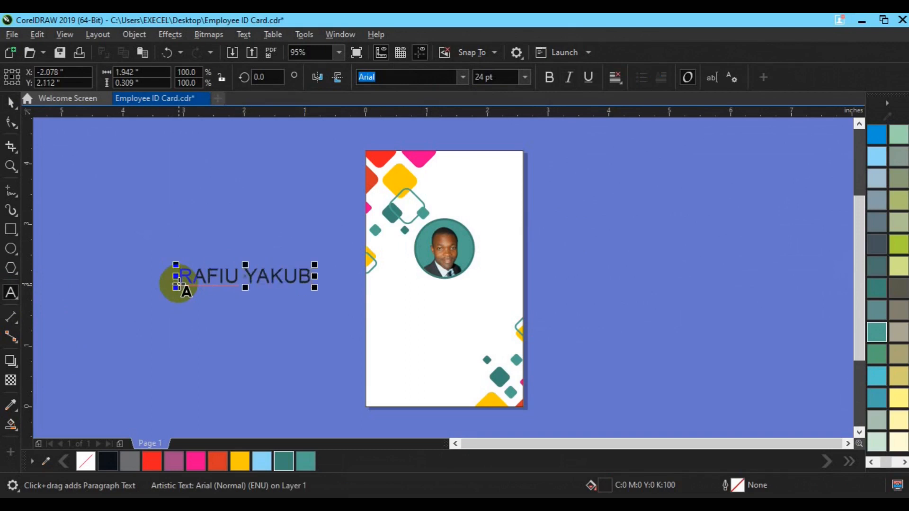
Remove stray letters from the name and set its font to Roboto.
{"action": "left_click", "coordinate": [372, 77]}
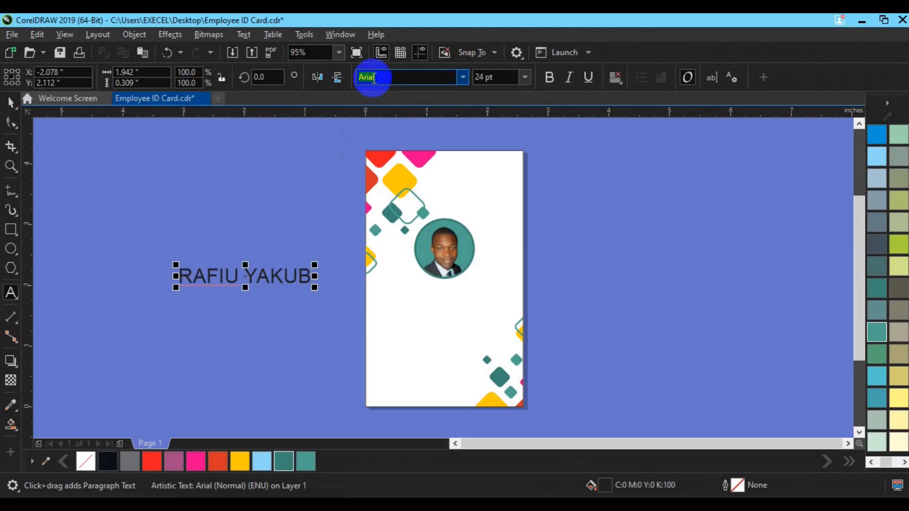
{"action": "type", "text": "ro"}
{"action": "left_click", "coordinate": [312, 273]}
{"action": "left_click", "coordinate": [360, 272]}
{"action": "key", "text": "BackSpace"}
{"action": "key", "text": "BackSpace"}
{"action": "key", "text": "BackSpace"}
{"action": "key", "text": "BackSpace"}
{"action": "key", "text": "BackSpace"}
{"action": "key", "text": "BackSpace"}
{"action": "key", "text": "BackSpace"}
{"action": "key", "text": "BackSpace"}
{"action": "key", "text": "BackSpace"}
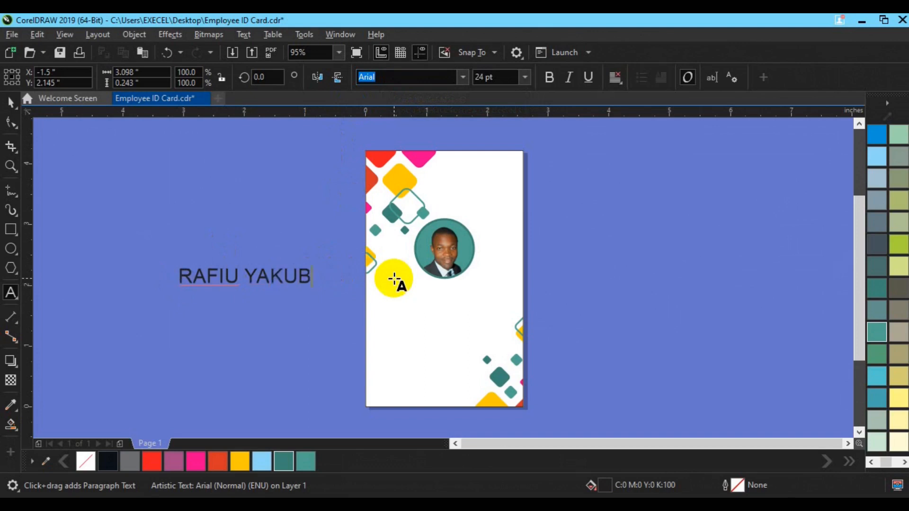
{"action": "left_click", "coordinate": [397, 78]}
{"action": "type", "text": "r"}
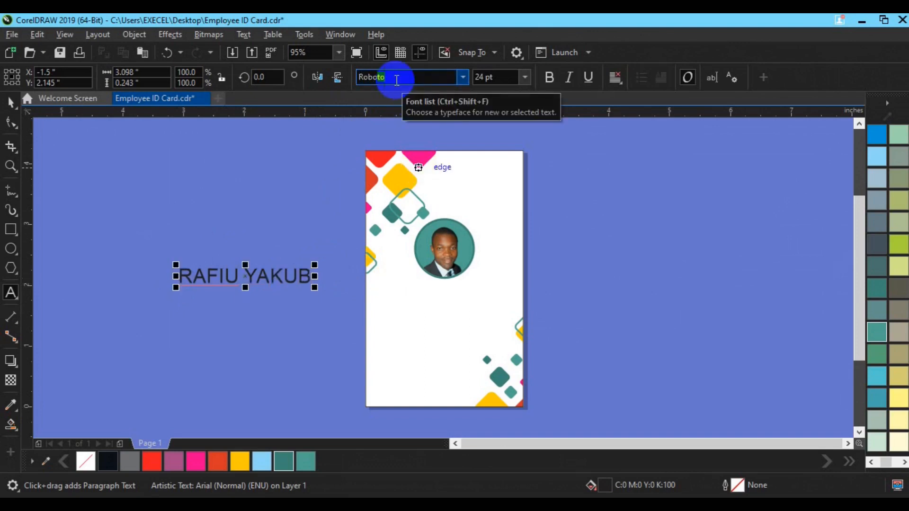
{"action": "key", "text": "Return"}
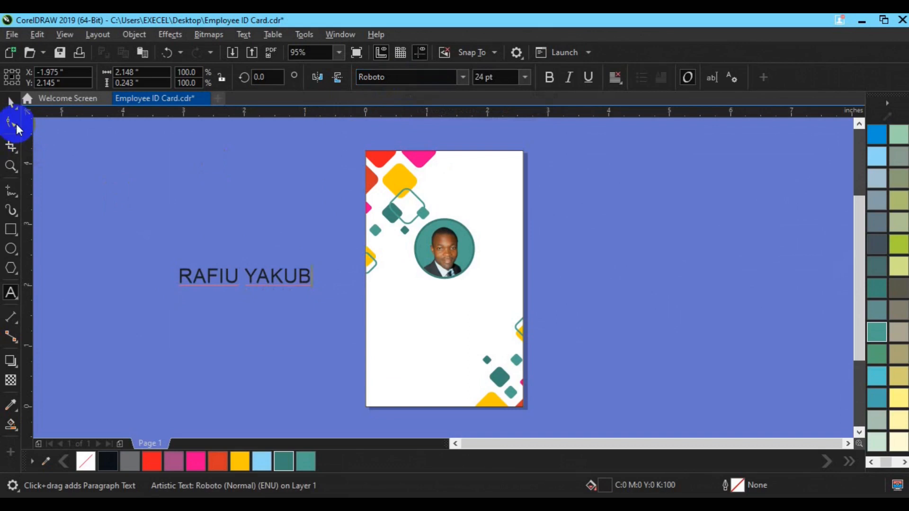
{"action": "left_click", "coordinate": [11, 103]}
{"action": "left_click", "coordinate": [374, 79]}
{"action": "left_click", "coordinate": [376, 80]}
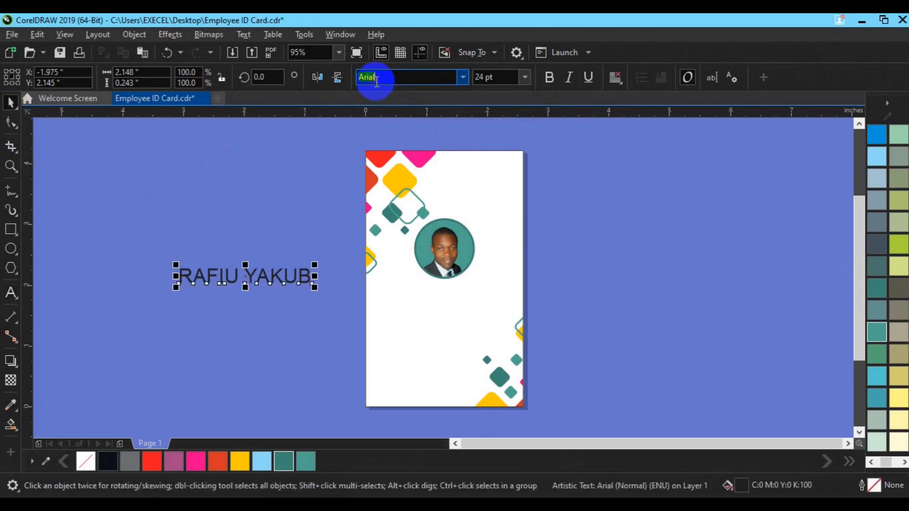
{"action": "type", "text": "r"}
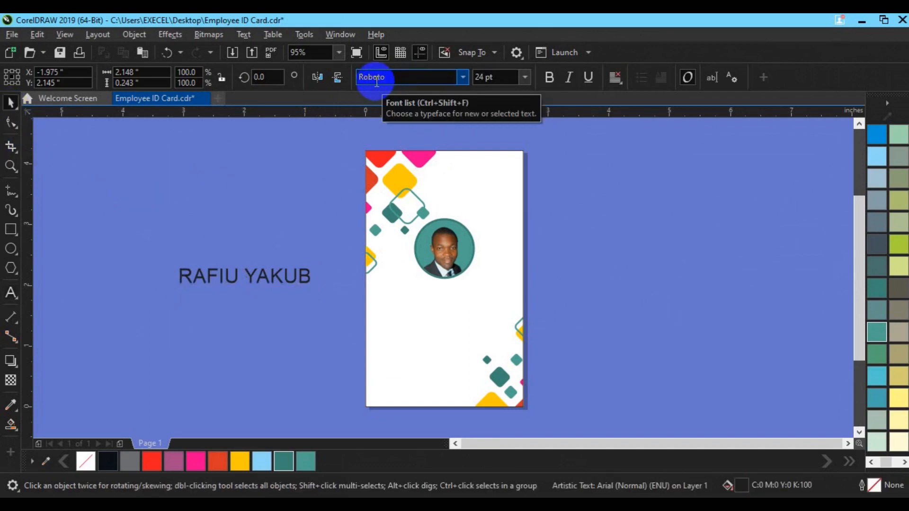
{"action": "key", "text": "Return"}
Centre the name on the page, make it 16 pt bold, and duplicate it.
{"action": "key", "text": "p"}
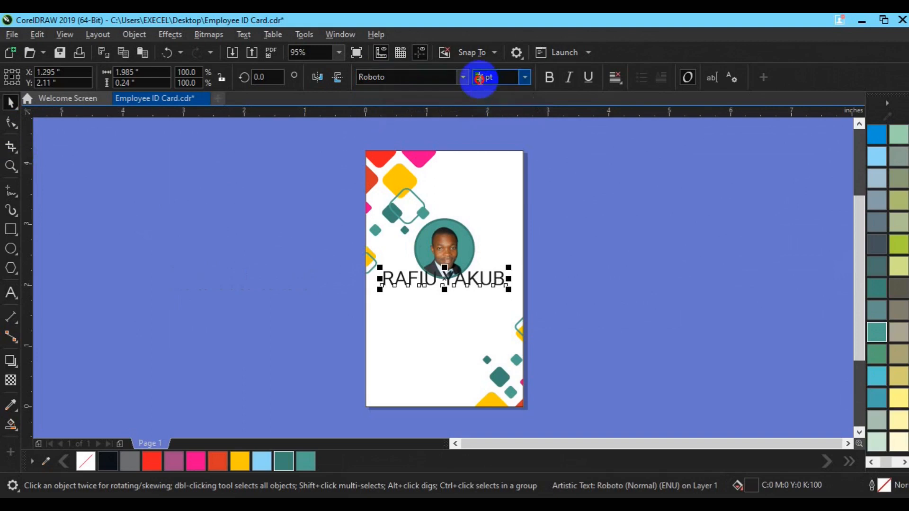
{"action": "type", "text": "16"}
{"action": "key", "text": "Return"}
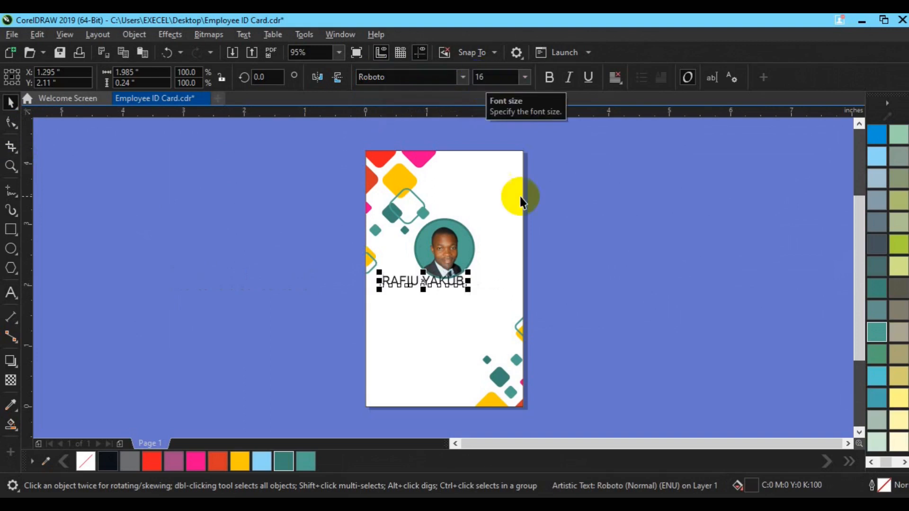
{"action": "left_click", "coordinate": [548, 77]}
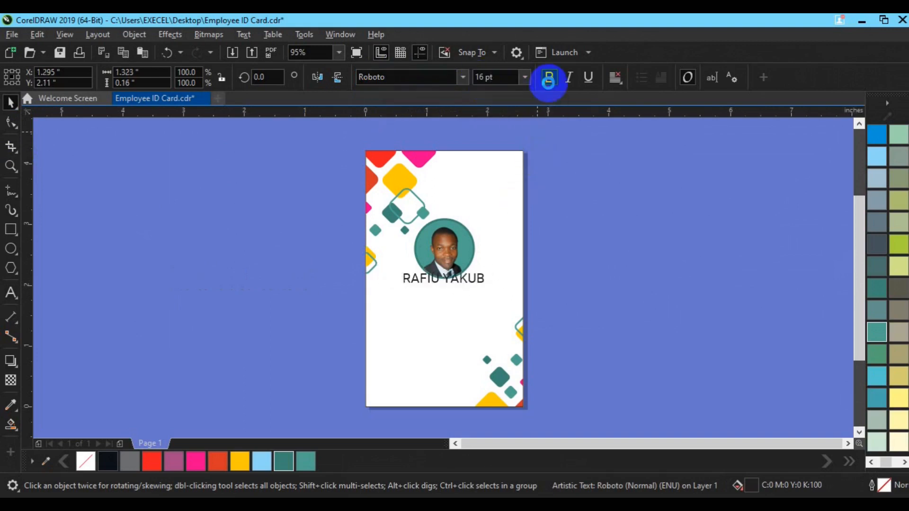
{"action": "left_click", "coordinate": [548, 77]}
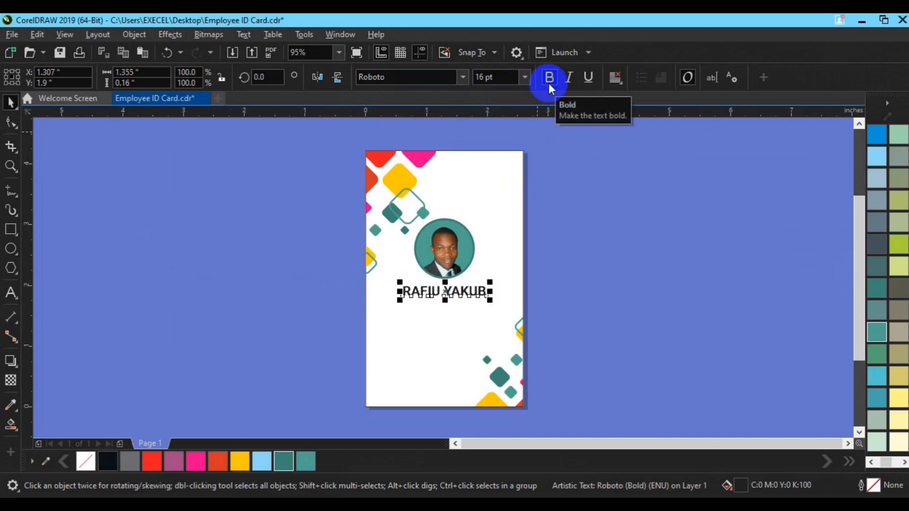
{"action": "key", "text": "ctrl+d"}
{"action": "left_click", "coordinate": [11, 293]}
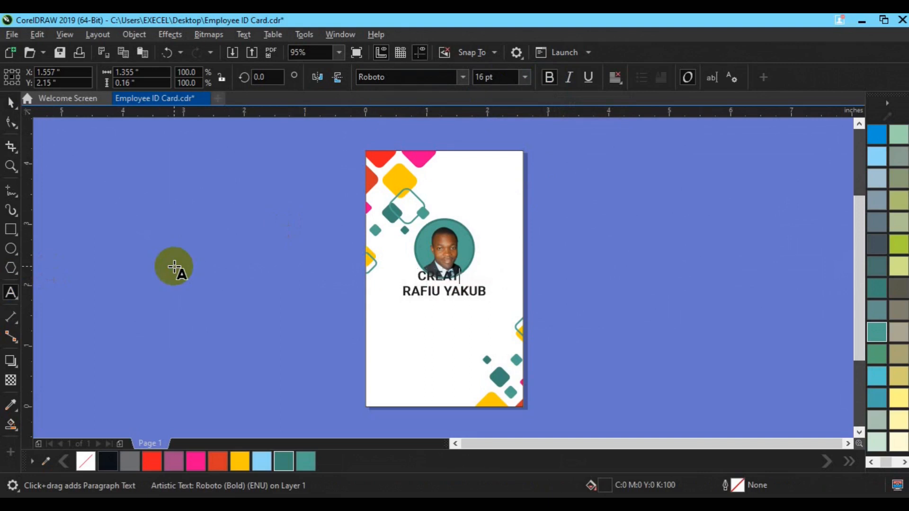
Change the copy to CREATIVE DIRECTOR in 8 pt bold.
{"action": "key", "text": "BackSpace"}
{"action": "type", "text": "VE DIRECTOR"}
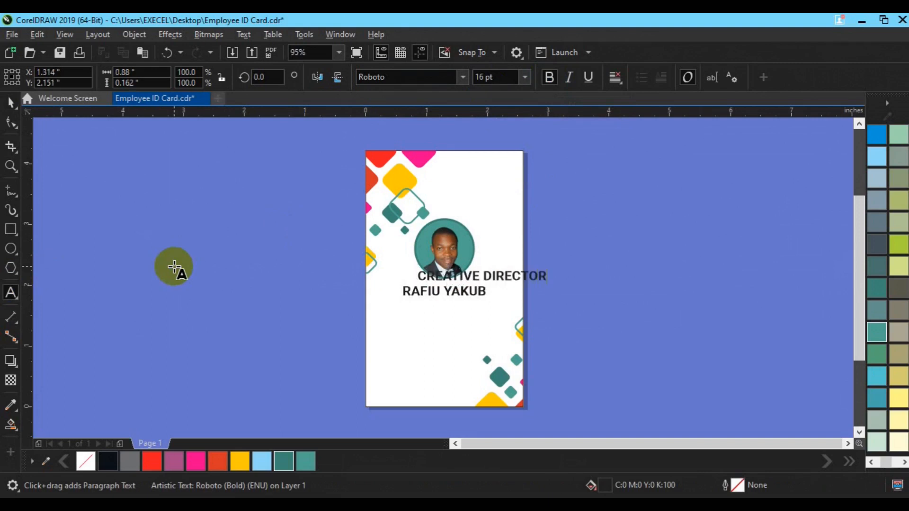
{"action": "left_click", "coordinate": [10, 101]}
{"action": "left_click", "coordinate": [483, 78]}
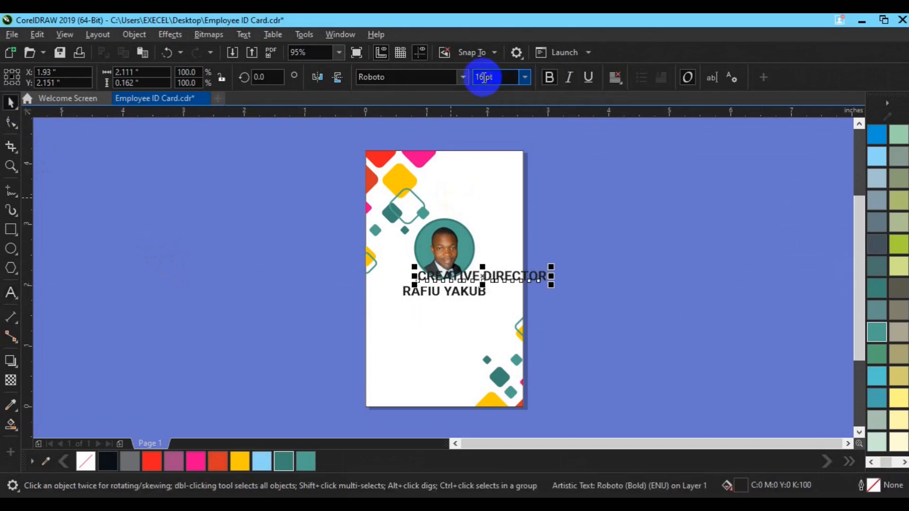
{"action": "type", "text": "8"}
{"action": "key", "text": "Return"}
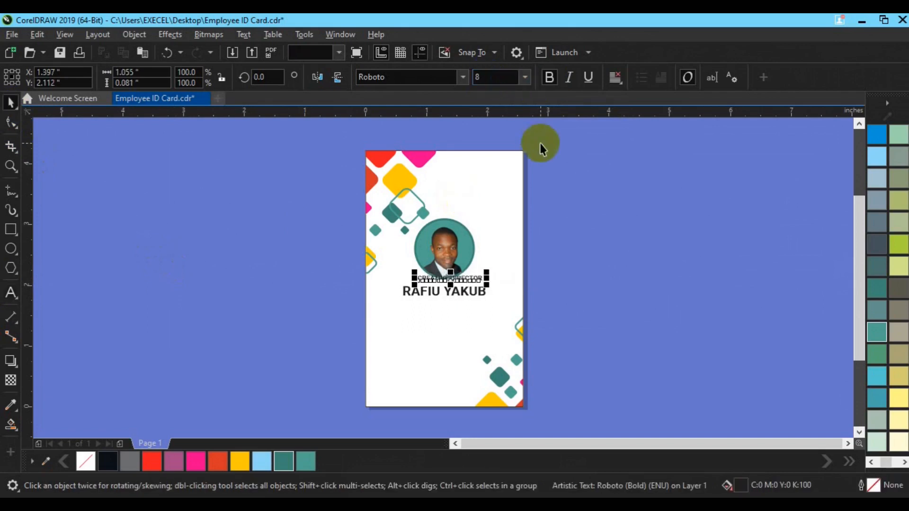
{"action": "left_click", "coordinate": [550, 80]}
Move the title below the name, group them, and centre the group on the card.
{"action": "left_click", "coordinate": [593, 202]}
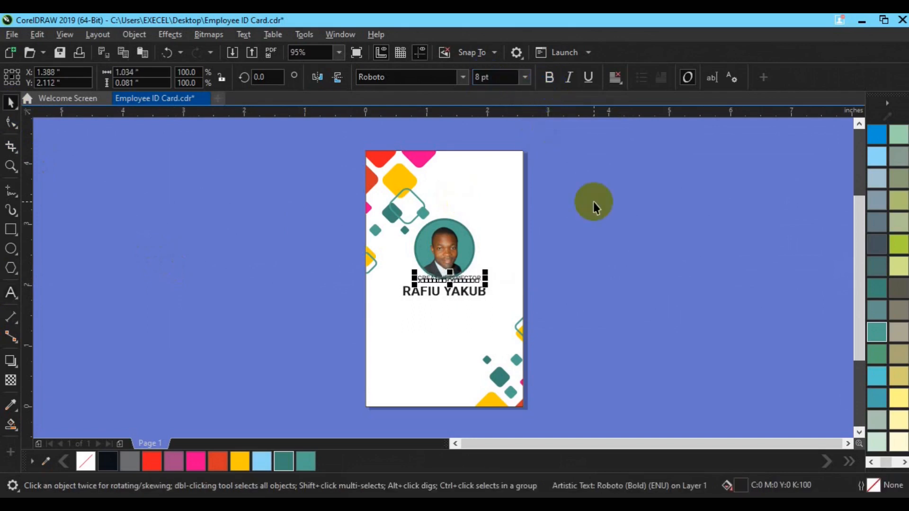
{"action": "key", "text": "c"}
{"action": "left_click_drag", "start_coordinate": [445, 276], "coordinate": [445, 302]}
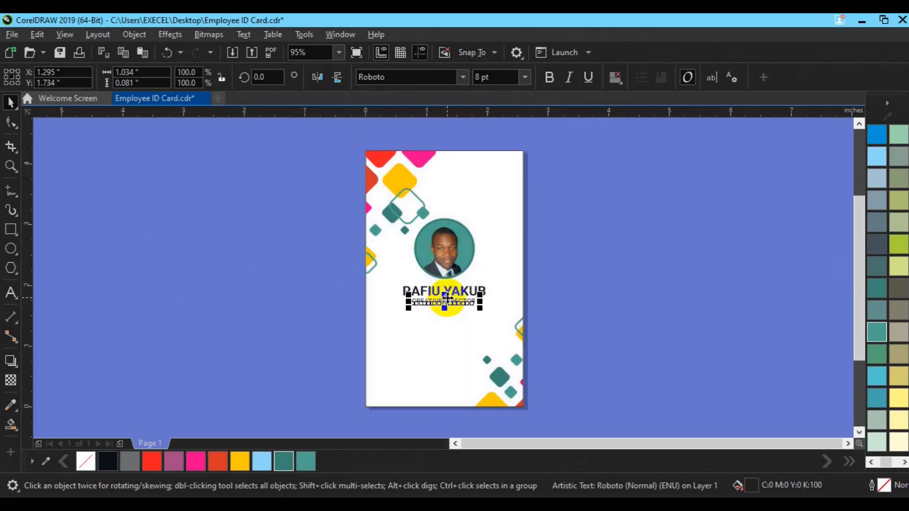
{"action": "left_click", "coordinate": [452, 293], "text": "shift"}
{"action": "key", "text": "ctrl+g"}
{"action": "left_click", "coordinate": [433, 325]}
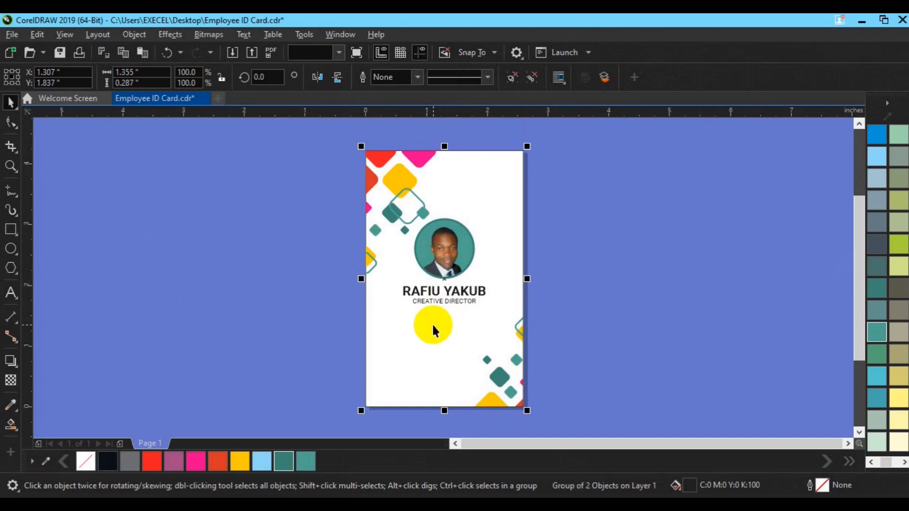
{"action": "key", "text": "c"}
Nudge the name and title group up slightly.
{"action": "left_click", "coordinate": [603, 269]}
{"action": "left_click", "coordinate": [437, 303]}
{"action": "key", "text": "Up"}
{"action": "key", "text": "Up"}
{"action": "key", "text": "Up"}
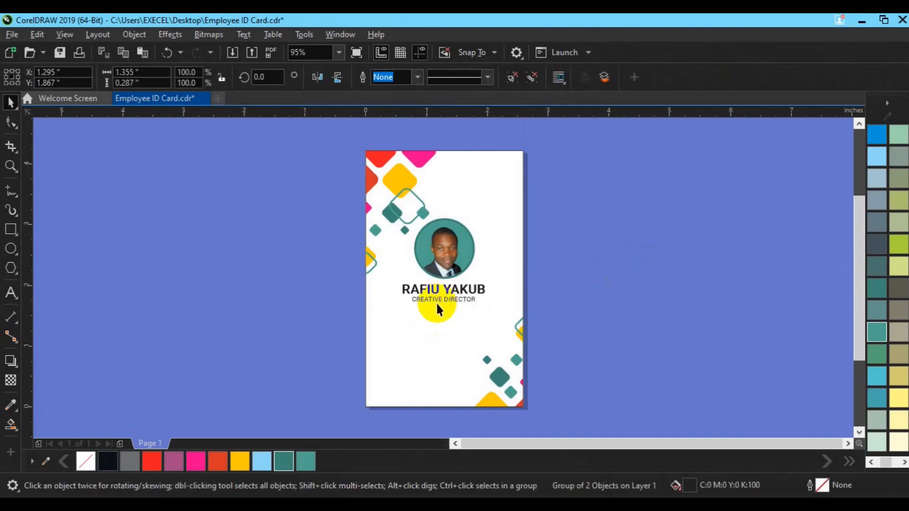
{"action": "key", "text": "Up"}
{"action": "key", "text": "Up"}
Ungroup the texts and place a copy of the title beside the card.
{"action": "left_click", "coordinate": [540, 214]}
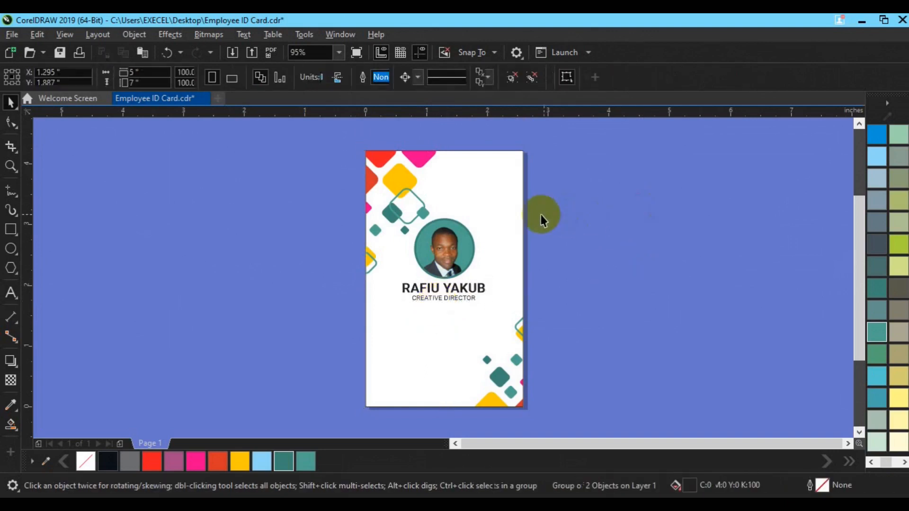
{"action": "left_click", "coordinate": [443, 299]}
{"action": "left_click", "coordinate": [529, 77]}
{"action": "left_click", "coordinate": [612, 254]}
{"action": "left_click", "coordinate": [463, 299]}
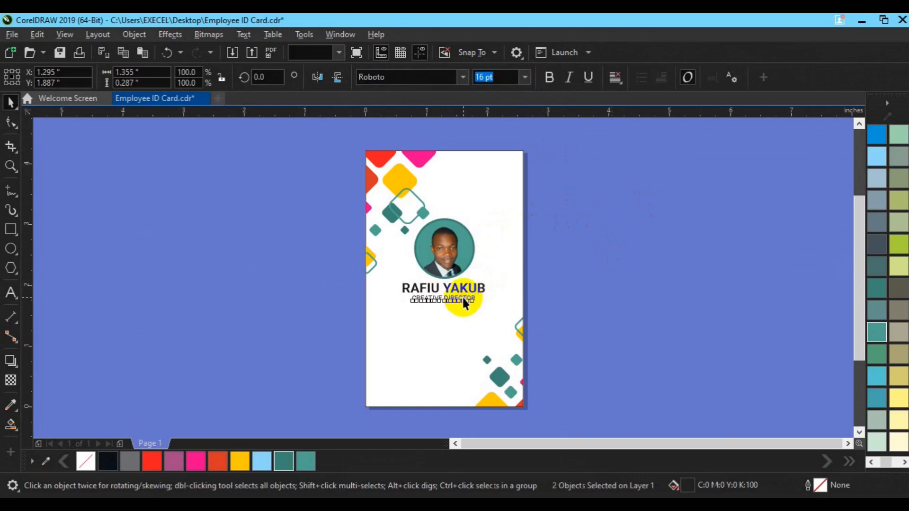
{"action": "left_click_drag", "start_coordinate": [462, 296], "coordinate": [256, 334]}
Retype the spare title copy as ID No, Blood, Email and Phone lines.
{"action": "left_click", "coordinate": [11, 296]}
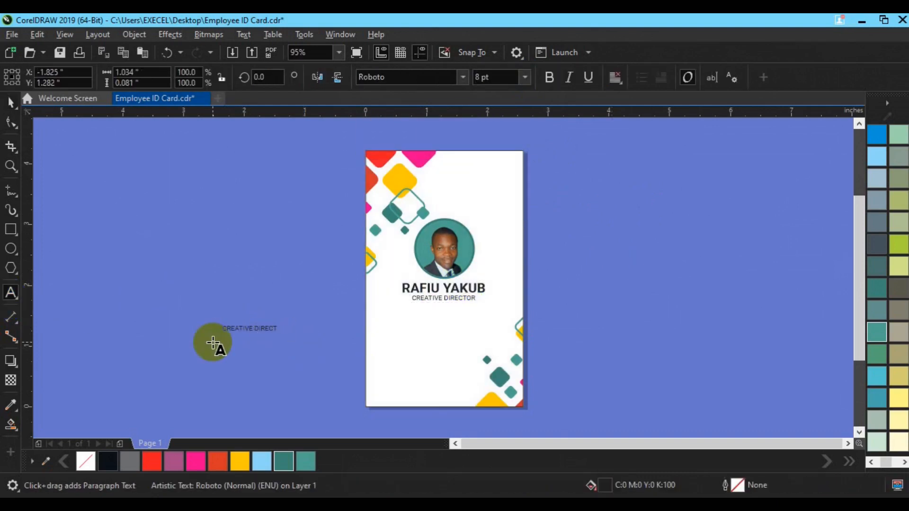
{"action": "left_click", "coordinate": [213, 343]}
{"action": "type", "text": "mail"}
{"action": "type", "text": "Phone"}
{"action": "left_click", "coordinate": [9, 104]}
Move the labels onto the card below the title and make them bold.
{"action": "left_click_drag", "start_coordinate": [236, 352], "coordinate": [393, 348]}
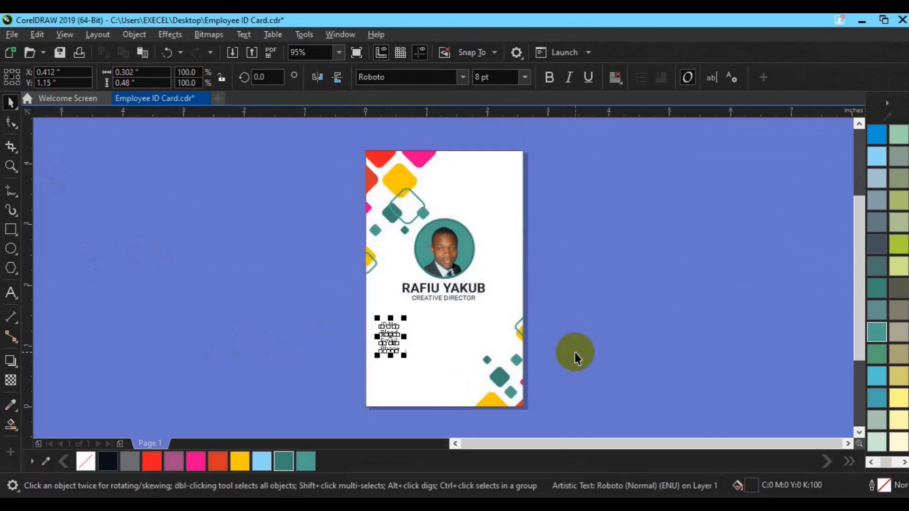
{"action": "left_click", "coordinate": [574, 352]}
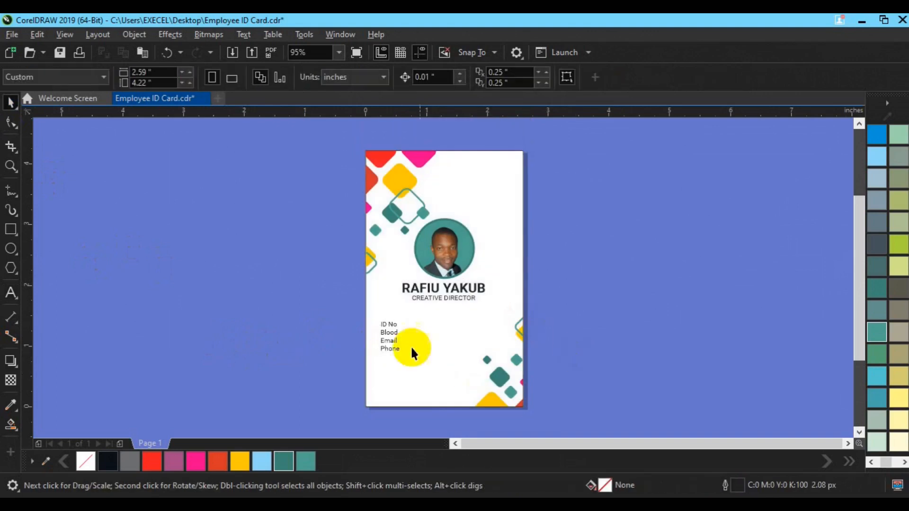
{"action": "left_click", "coordinate": [390, 346]}
{"action": "left_click", "coordinate": [390, 339]}
{"action": "left_click", "coordinate": [549, 83]}
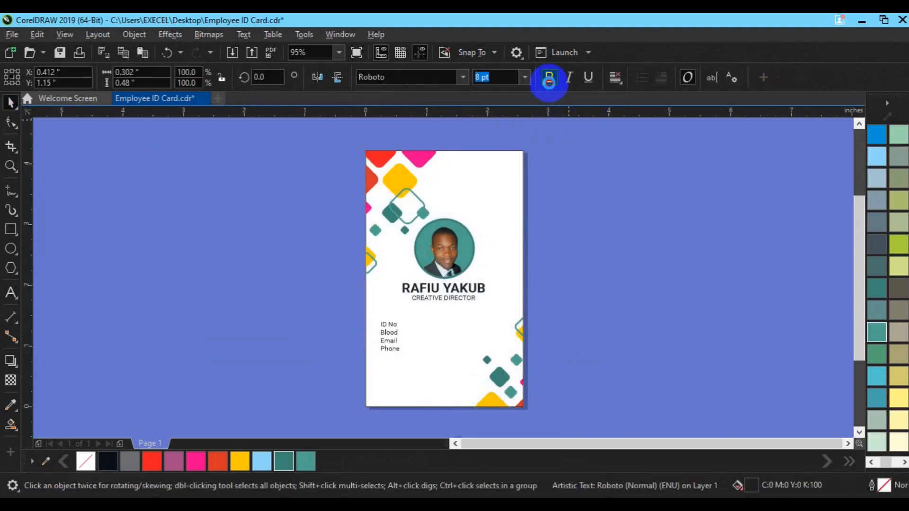
{"action": "left_click", "coordinate": [481, 274]}
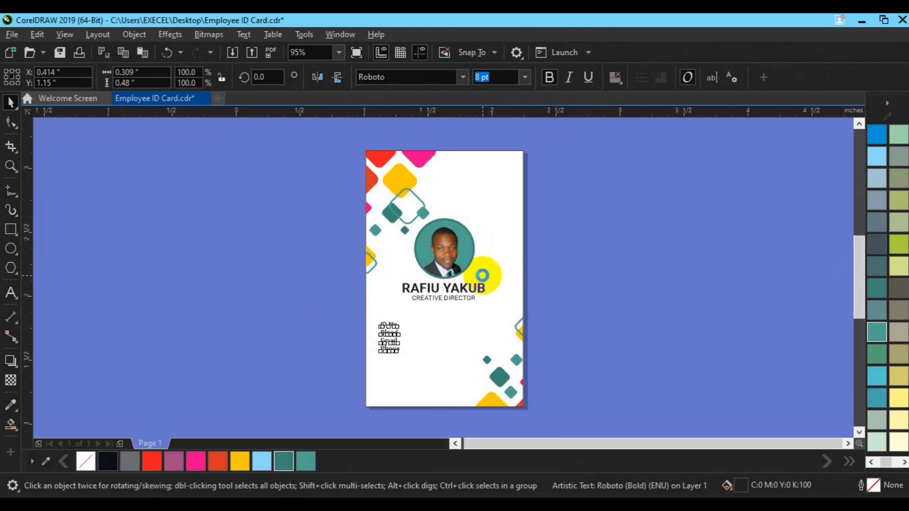
Drop a copy of the ID No / Blood / Email / Phone labels beside the original.
{"action": "scroll", "coordinate": [482, 275], "scroll_direction": "up", "scroll_amount": 3}
{"action": "key", "text": "h"}
{"action": "left_click_drag", "start_coordinate": [420, 390], "coordinate": [422, 252]}
{"action": "key", "text": "space"}
{"action": "left_click", "coordinate": [314, 290]}
{"action": "left_click_drag", "start_coordinate": [293, 261], "coordinate": [359, 261]}
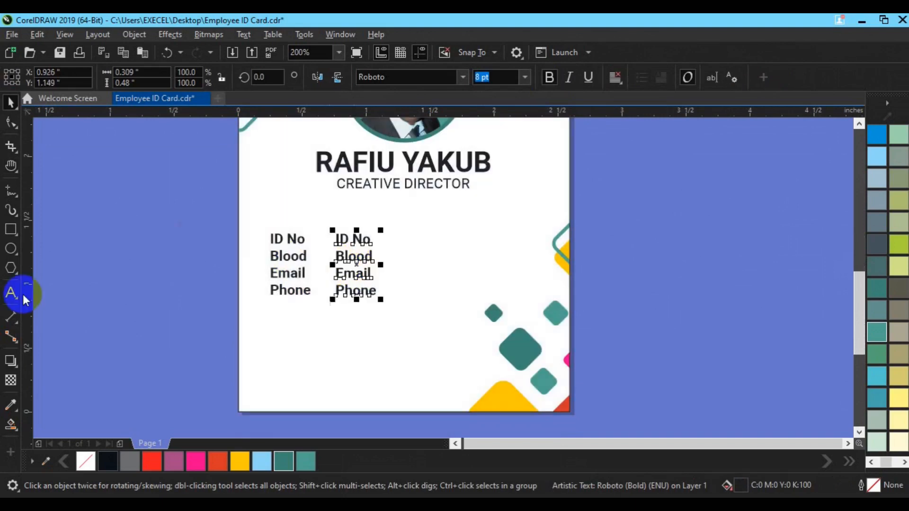
Replace each of the four lines in the copied labels with a colon.
{"action": "left_click", "coordinate": [12, 293]}
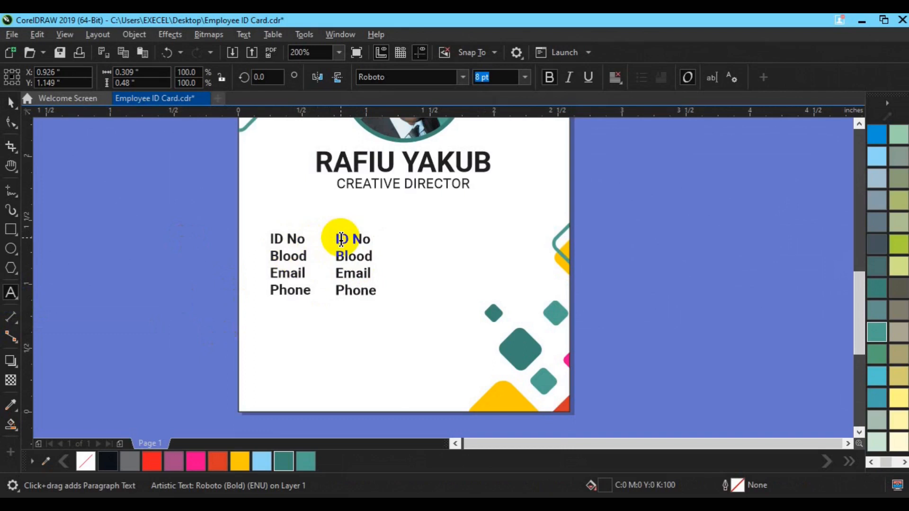
{"action": "triple_click", "coordinate": [341, 239]}
{"action": "type", "text": ":"}
{"action": "key", "text": "Return"}
{"action": "key", "text": "shift+End"}
{"action": "type", "text": ":"}
{"action": "key", "text": "Return"}
{"action": "key", "text": "shift+End"}
{"action": "type", "text": ":"}
{"action": "key", "text": "Return"}
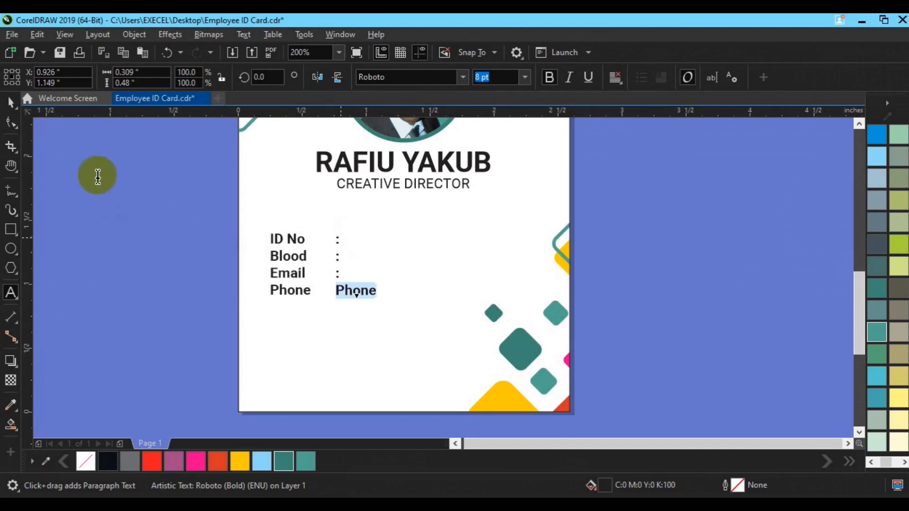
{"action": "type", "text": ":"}
Drop another copy of the labels to the right of the colon column.
{"action": "left_click", "coordinate": [9, 103]}
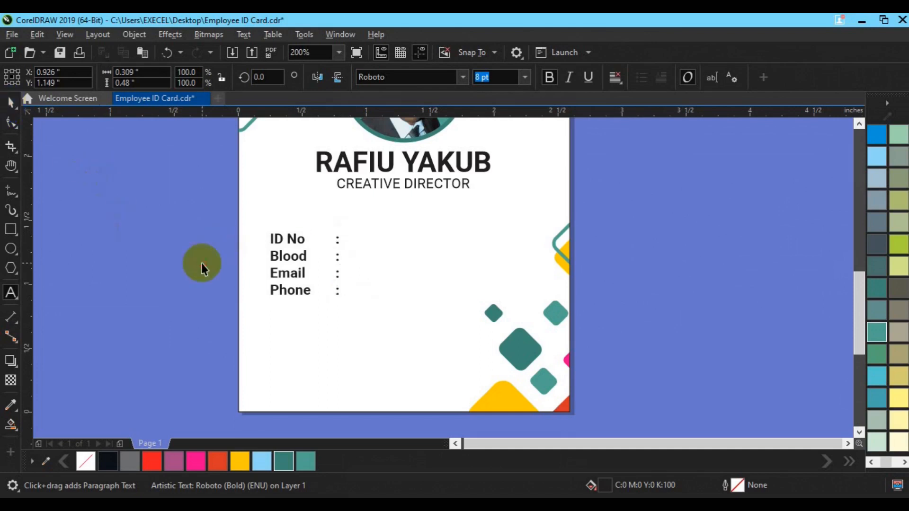
{"action": "left_click", "coordinate": [203, 266]}
{"action": "left_click_drag", "start_coordinate": [290, 259], "coordinate": [420, 251]}
Overwrite the right-hand copy with the ID number, blood group AB and a sample e-mail address.
{"action": "left_click", "coordinate": [10, 293]}
{"action": "left_click", "coordinate": [402, 232]}
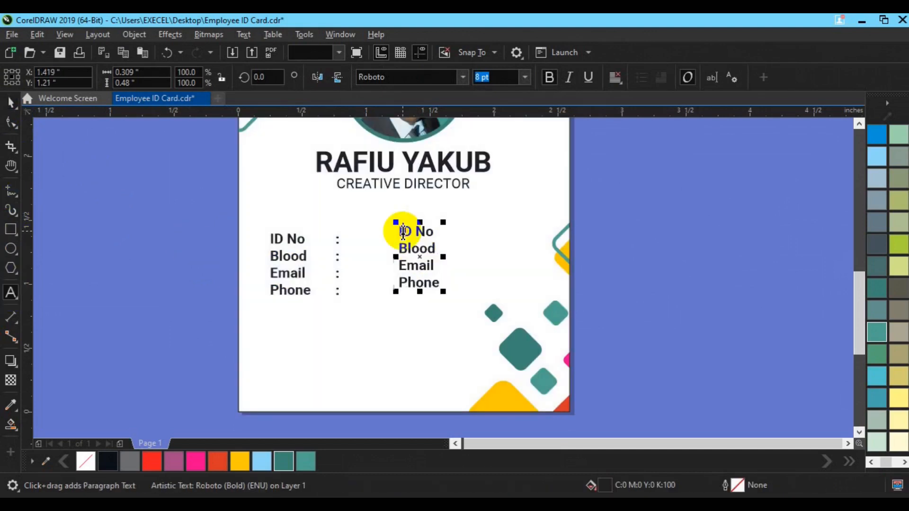
{"action": "key", "text": "shift+End"}
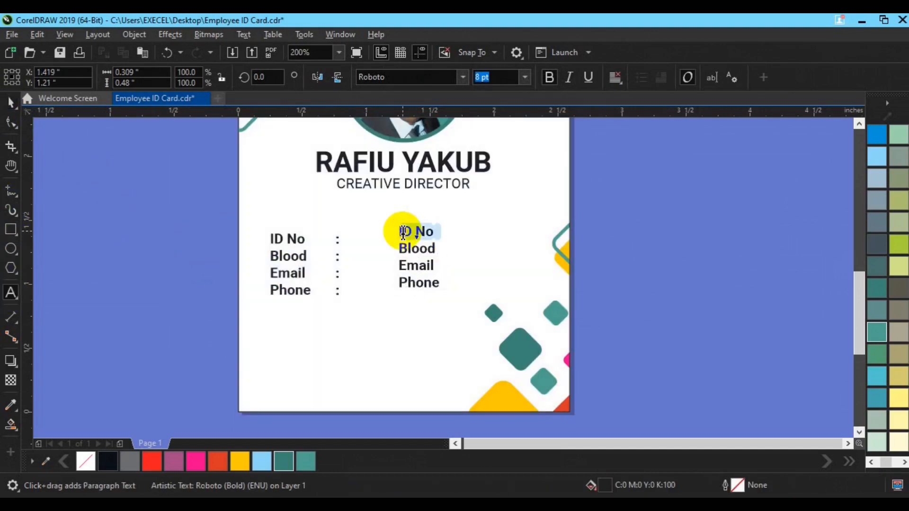
{"action": "type", "text": "00000000A"}
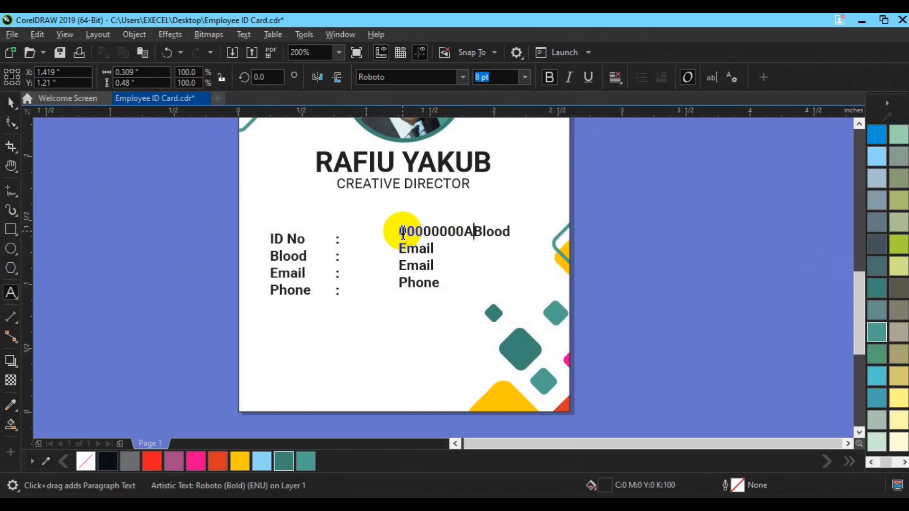
{"action": "type", "text": "B2"}
{"action": "key", "text": "Return"}
{"action": "key", "text": "shift+End"}
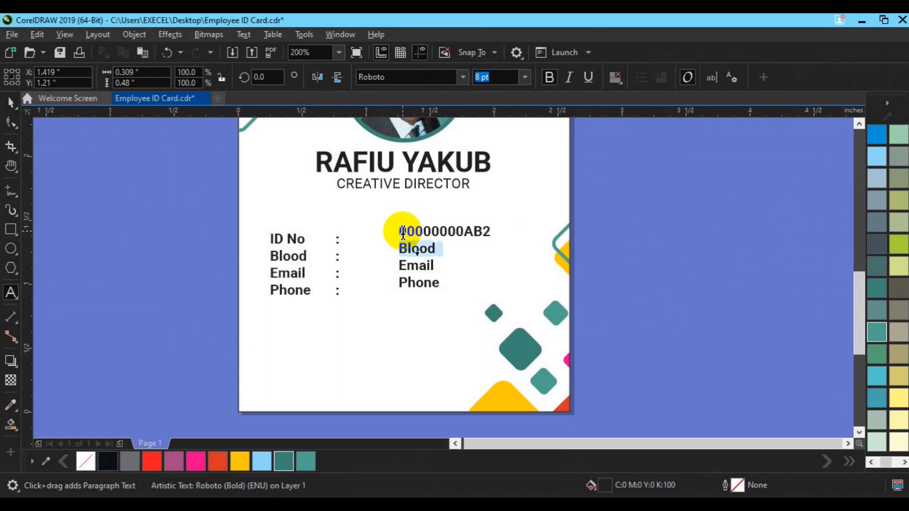
{"action": "type", "text": "AB"}
{"action": "key", "text": "Return"}
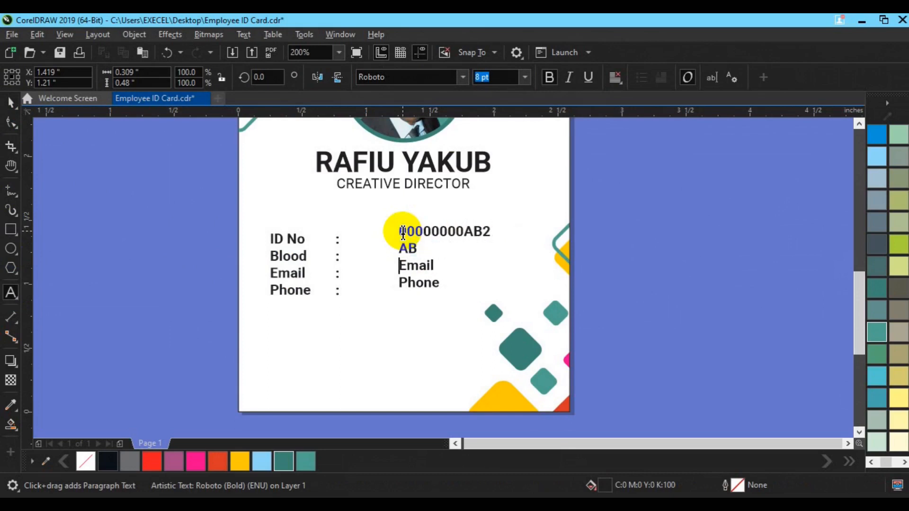
{"action": "key", "text": "shift+End"}
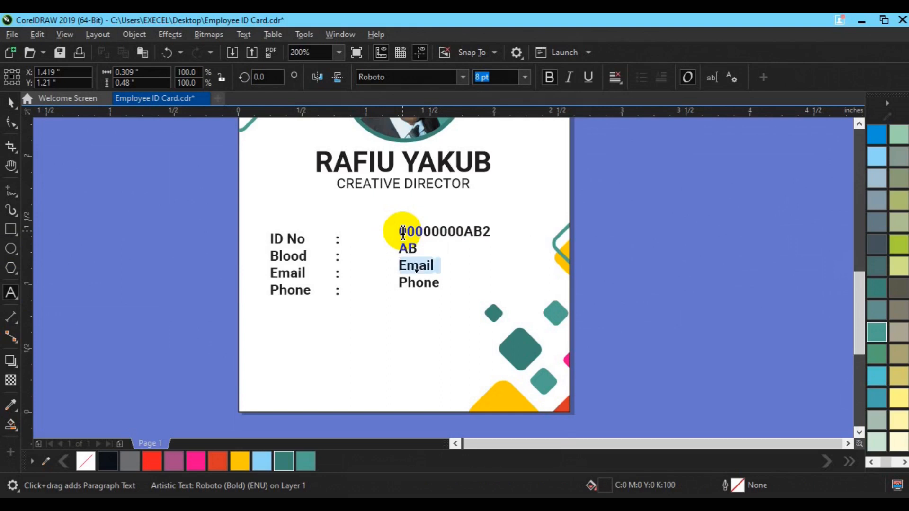
{"action": "type", "text": "e"}
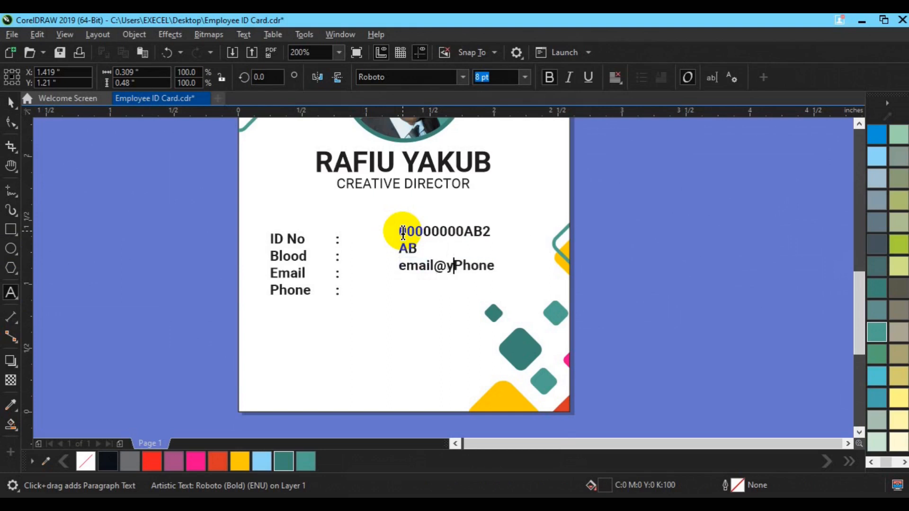
{"action": "type", "text": "mail@yourmail.com"}
{"action": "key", "text": "Return"}
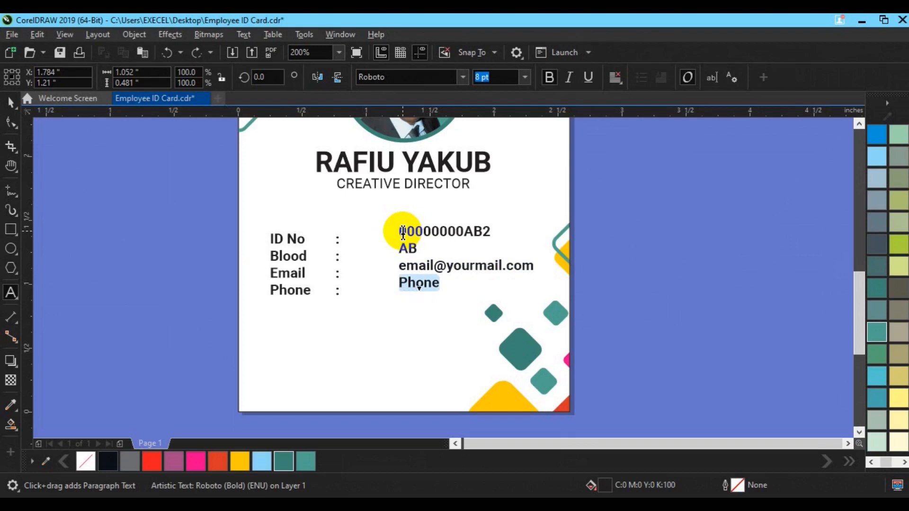
{"action": "left_click", "coordinate": [11, 110]}
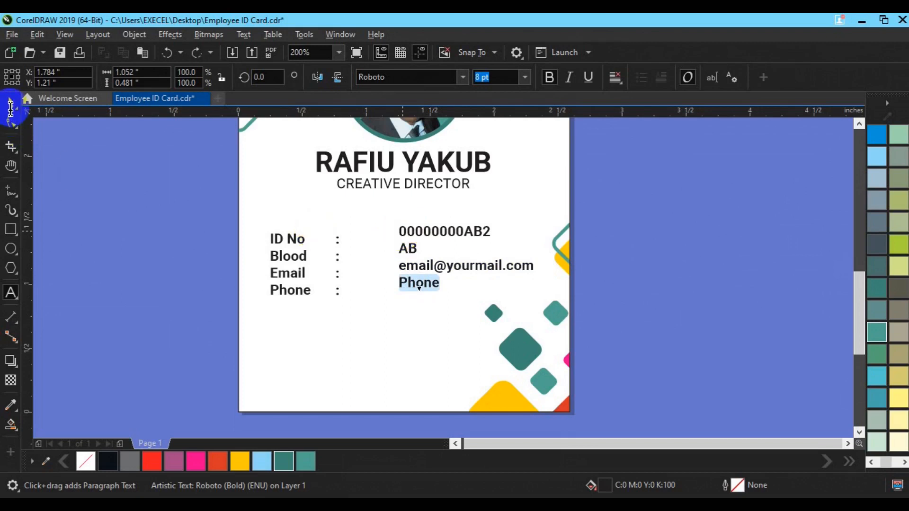
Finish with the phone number, then move the colons beside the values and group them.
{"action": "type", "text": "00.234.890.890"}
{"action": "left_click", "coordinate": [10, 110]}
{"action": "left_click", "coordinate": [337, 277]}
{"action": "left_click_drag", "start_coordinate": [338, 267], "coordinate": [390, 257]}
{"action": "left_click", "coordinate": [432, 279], "text": "shift"}
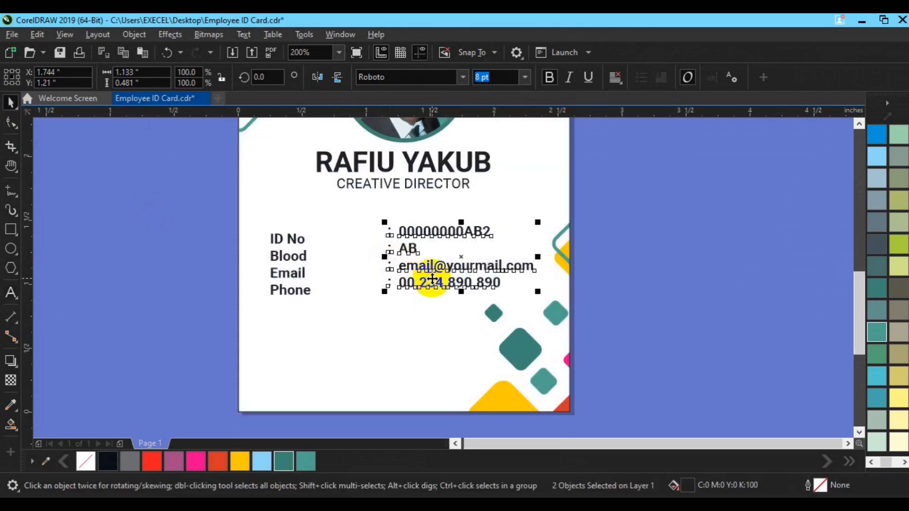
{"action": "key", "text": "ctrl+g"}
Align the values with the labels and centre the details block on the card.
{"action": "left_click", "coordinate": [292, 279], "text": "shift"}
{"action": "key", "text": "e"}
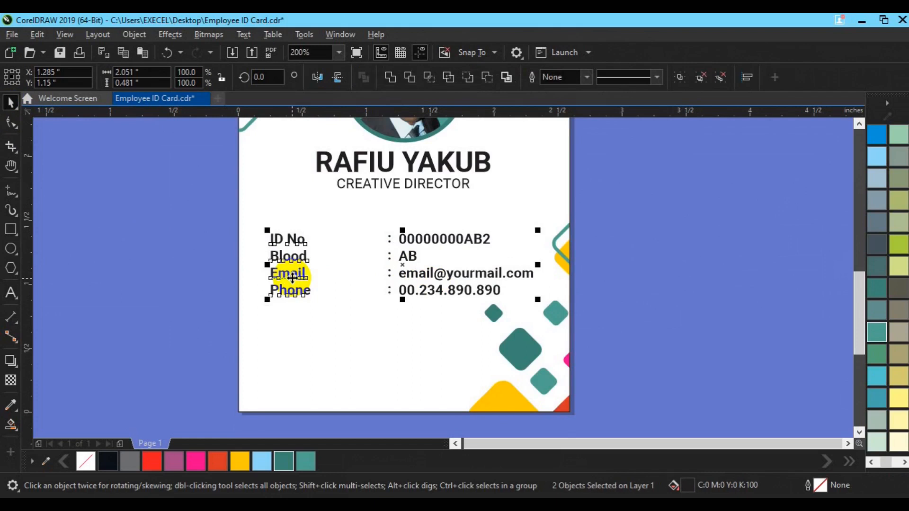
{"action": "left_click", "coordinate": [304, 338], "text": "shift"}
{"action": "key", "text": "c"}
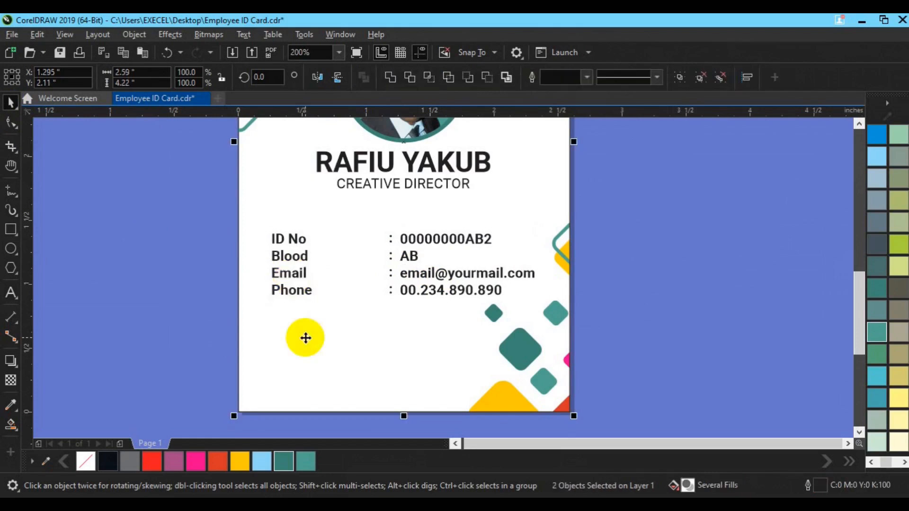
{"action": "left_click", "coordinate": [725, 271]}
{"action": "scroll", "coordinate": [239, 294], "scroll_direction": "down", "scroll_amount": 2}
{"action": "key", "text": "h"}
{"action": "left_click_drag", "start_coordinate": [333, 214], "coordinate": [382, 255]}
{"action": "key", "text": "space"}
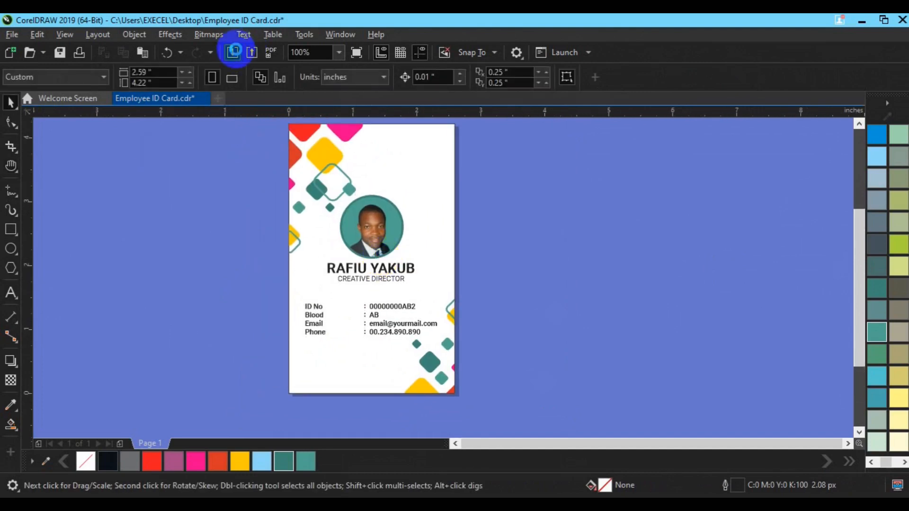
Import images3.png as a roughly 0.45-inch QR code near the card's bottom.
{"action": "left_click", "coordinate": [233, 50]}
{"action": "left_click", "coordinate": [447, 308]}
{"action": "left_click_drag", "start_coordinate": [449, 305], "coordinate": [449, 306]}
{"action": "left_click", "coordinate": [315, 172]}
{"action": "left_click", "coordinate": [336, 348]}
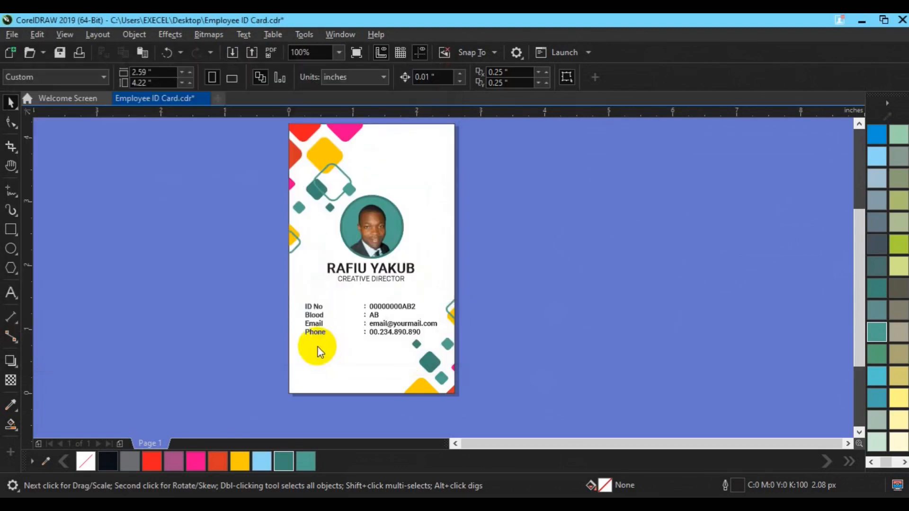
{"action": "left_click_drag", "start_coordinate": [311, 345], "coordinate": [371, 368]}
{"action": "left_click", "coordinate": [449, 377]}
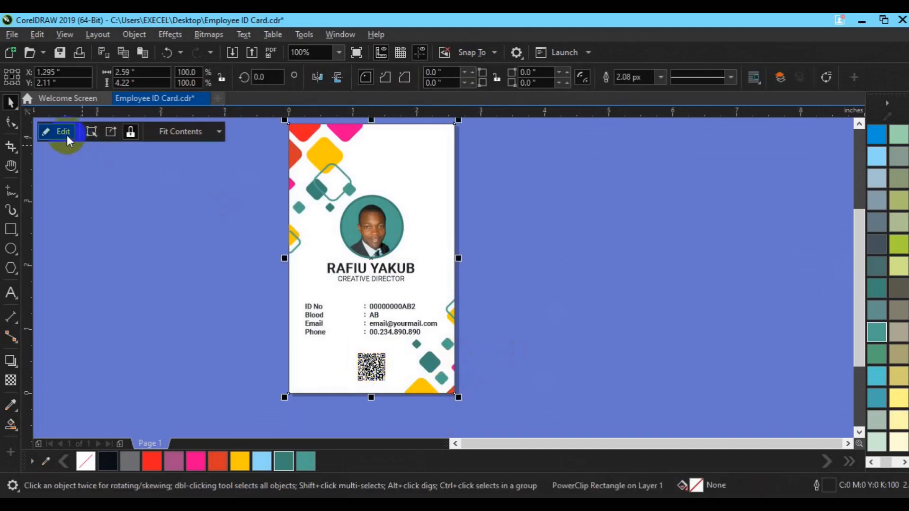
Inside the PowerClip, group the 16 bottom-right decorative shapes and duplicate them.
{"action": "left_click", "coordinate": [67, 138]}
{"action": "left_click", "coordinate": [442, 378]}
{"action": "left_click_drag", "start_coordinate": [529, 250], "coordinate": [363, 422]}
{"action": "key", "text": "ctrl+g"}
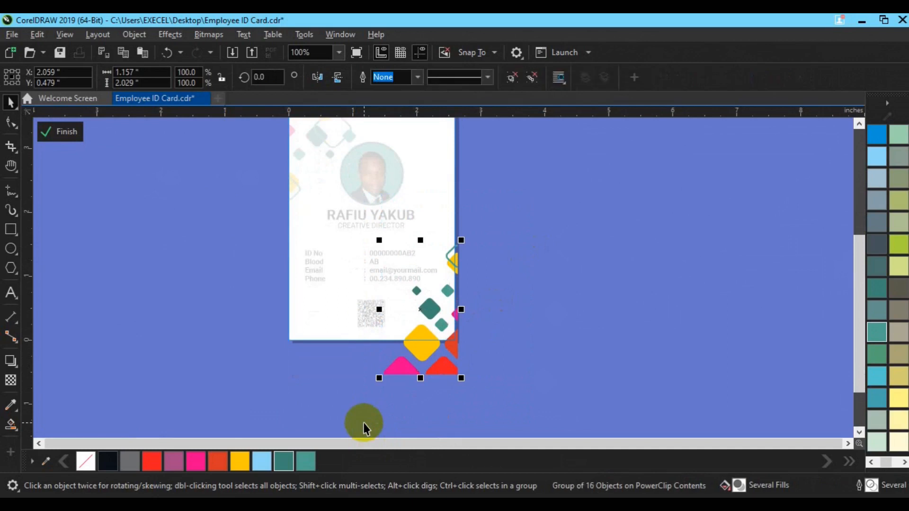
{"action": "key", "text": "ctrl+d"}
Move the copy to the bottom-left, flip it, adjust two small pieces and finish editing.
{"action": "left_click_drag", "start_coordinate": [462, 323], "coordinate": [371, 372]}
{"action": "left_click_drag", "start_coordinate": [315, 360], "coordinate": [279, 351]}
{"action": "left_click", "coordinate": [317, 78]}
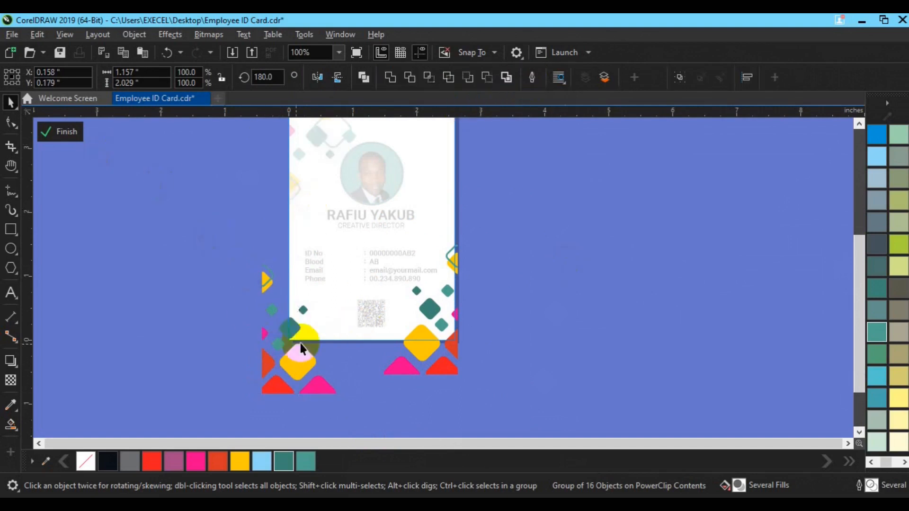
{"action": "left_click", "coordinate": [278, 345]}
{"action": "left_click_drag", "start_coordinate": [304, 349], "coordinate": [309, 340]}
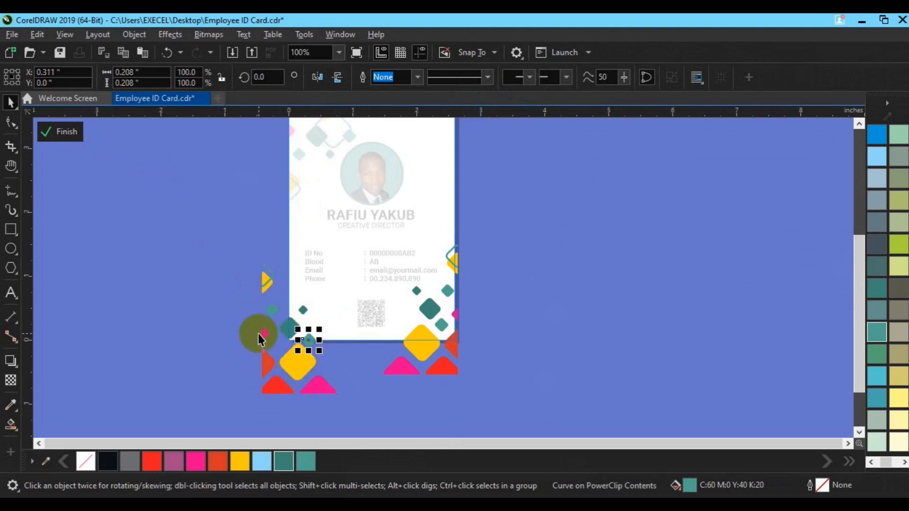
{"action": "left_click_drag", "start_coordinate": [262, 335], "coordinate": [290, 300]}
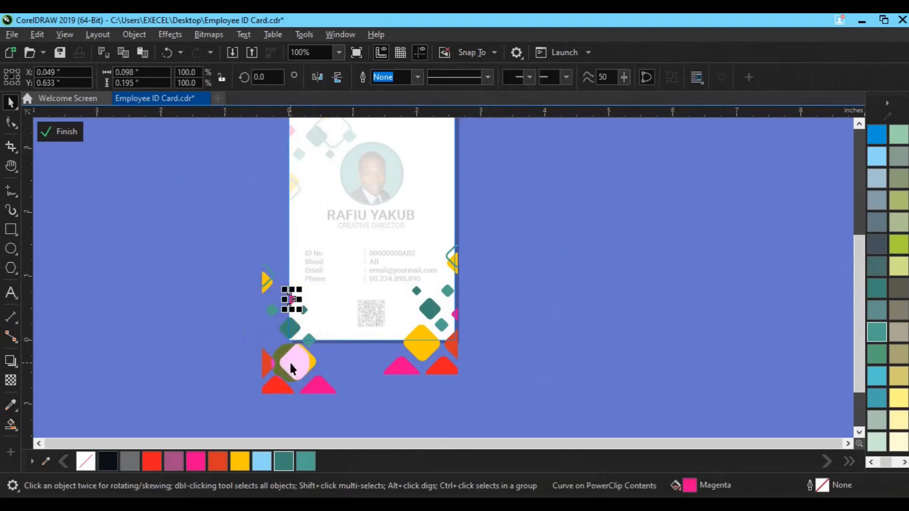
{"action": "left_click", "coordinate": [69, 132]}
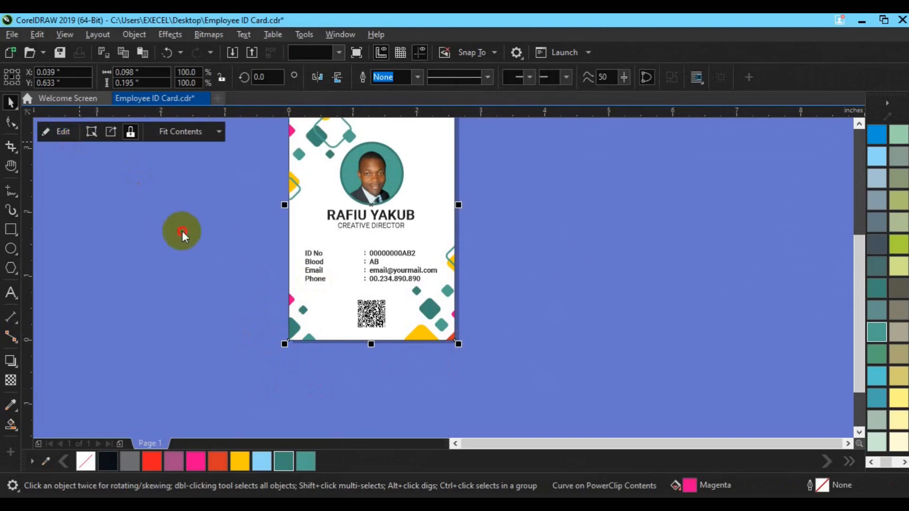
Save the ID card document.
{"action": "left_click", "coordinate": [183, 231]}
{"action": "left_click", "coordinate": [384, 303]}
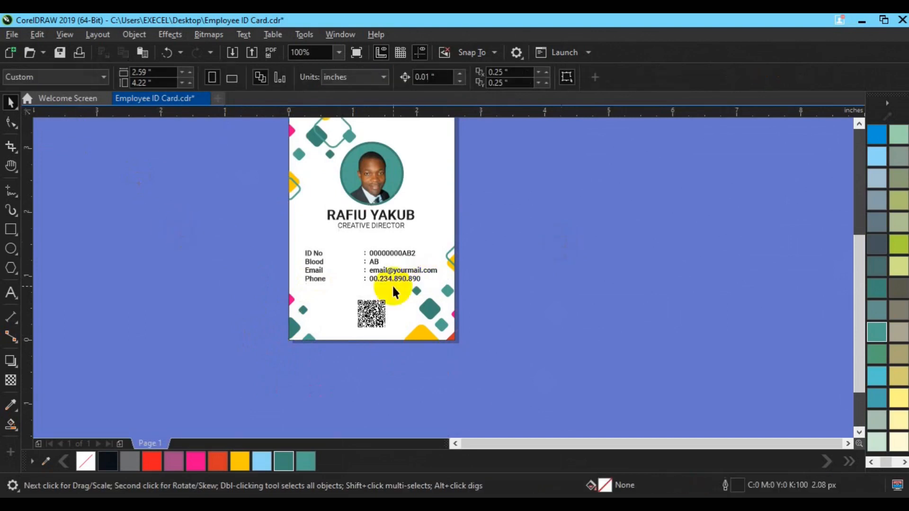
{"action": "left_click", "coordinate": [447, 195], "text": "shift"}
{"action": "key", "text": "h"}
{"action": "left_click_drag", "start_coordinate": [404, 207], "coordinate": [408, 262]}
{"action": "key", "text": "space"}
{"action": "key", "text": "ctrl+s"}
{"action": "left_click", "coordinate": [502, 266]}
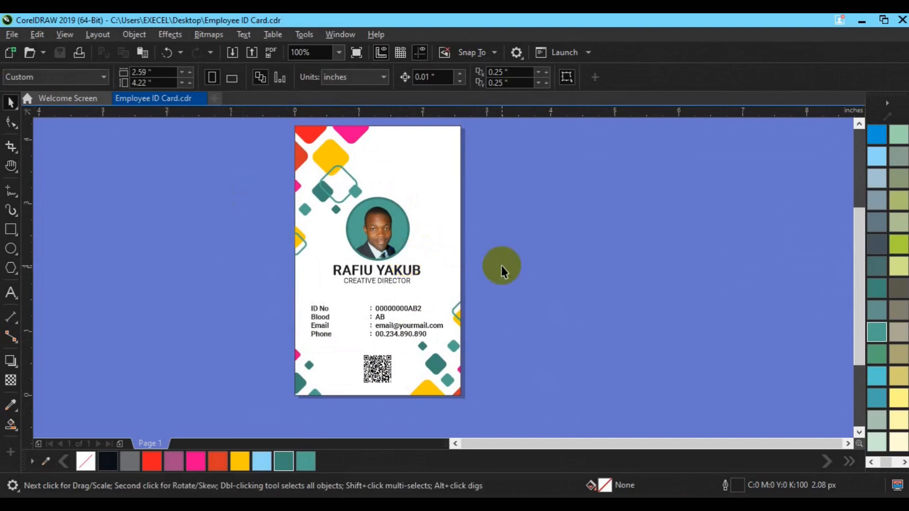
Place a recent Webdings glyph from the Glyphs docker at the top of the card.
{"action": "key", "text": "ctrl+F11"}
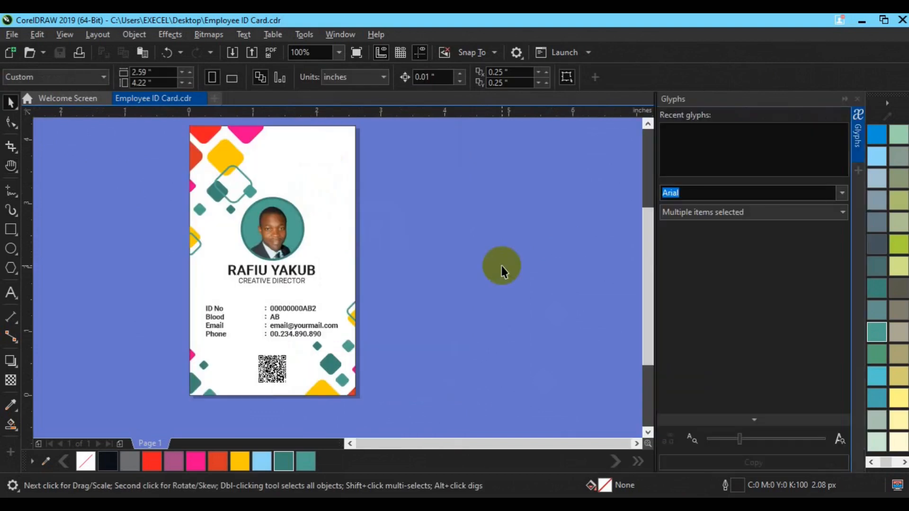
{"action": "left_click_drag", "start_coordinate": [699, 149], "coordinate": [455, 251]}
{"action": "left_click_drag", "start_coordinate": [696, 137], "coordinate": [441, 227]}
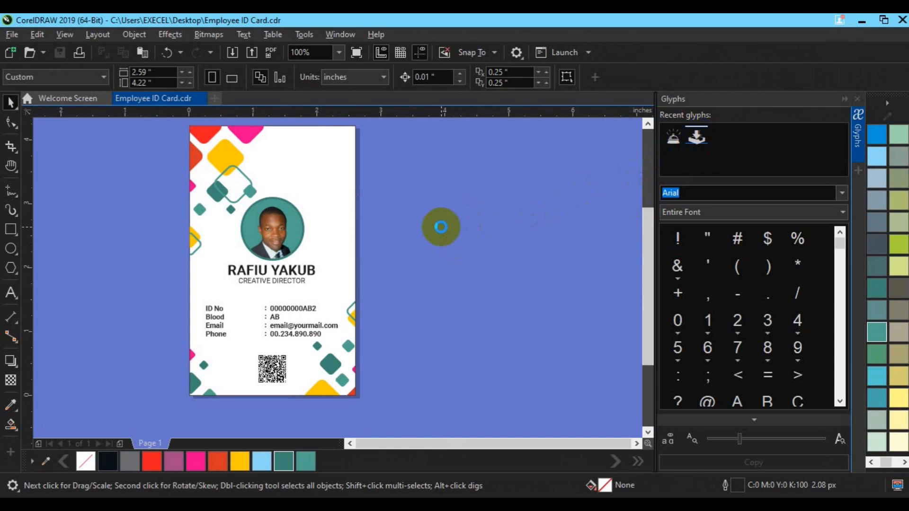
{"action": "left_click_drag", "start_coordinate": [453, 221], "coordinate": [268, 161]}
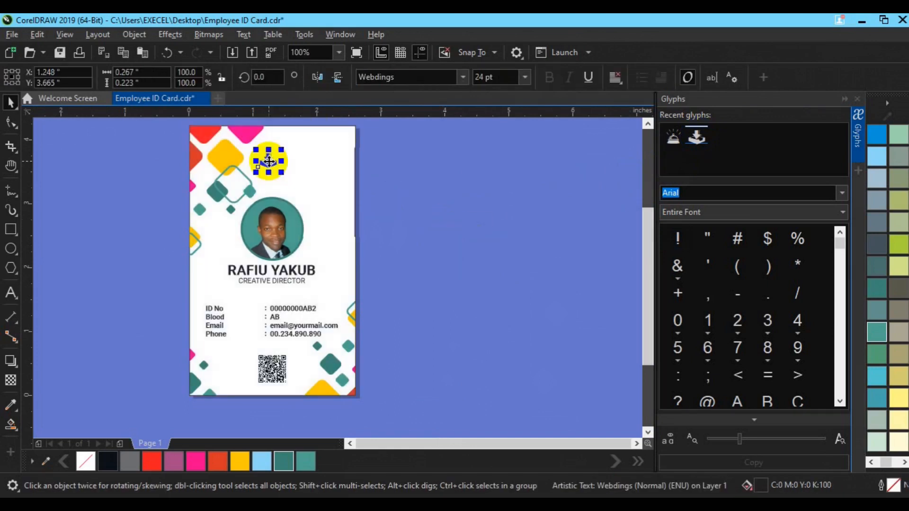
Type the two-line text COMPANY NAME / SLOGAN beside the card.
{"action": "left_click", "coordinate": [411, 238]}
{"action": "left_click", "coordinate": [10, 299]}
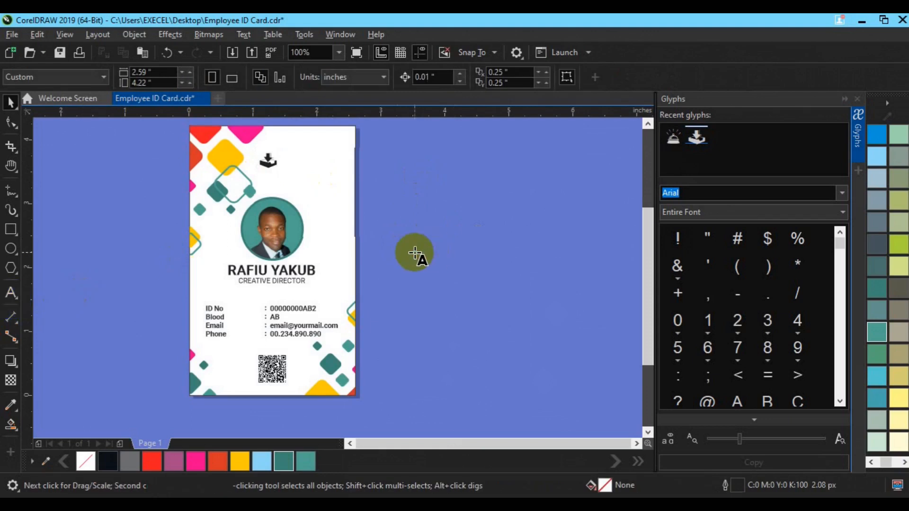
{"action": "left_click", "coordinate": [415, 254]}
{"action": "type", "text": "COMPANY "}
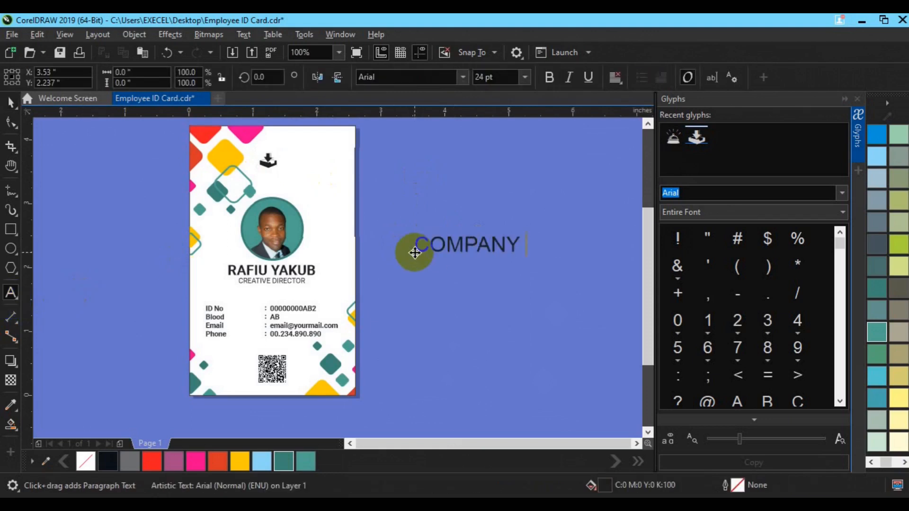
{"action": "type", "text": "NAME"}
{"action": "key", "text": "Return"}
{"action": "type", "text": "SLOGAN HERE"}
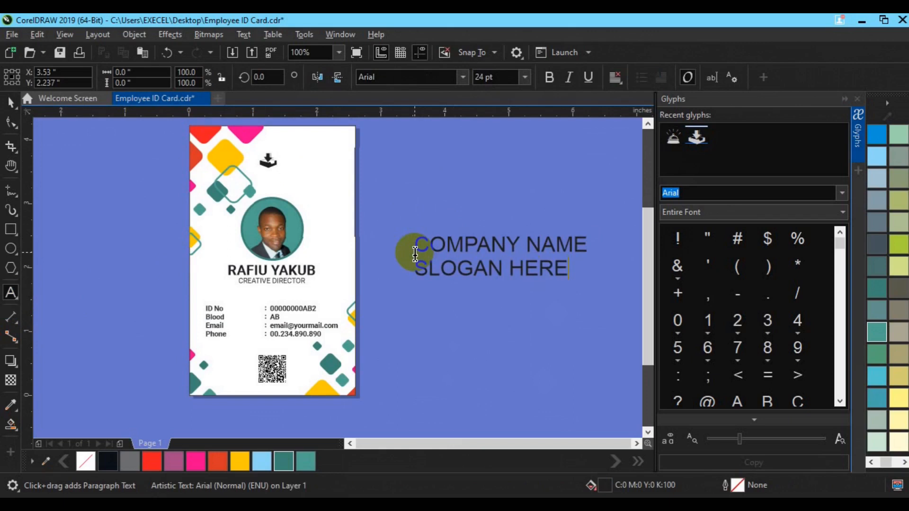
Set the company text to 8 pt and force-justify it.
{"action": "left_click", "coordinate": [10, 101]}
{"action": "left_click", "coordinate": [486, 77]}
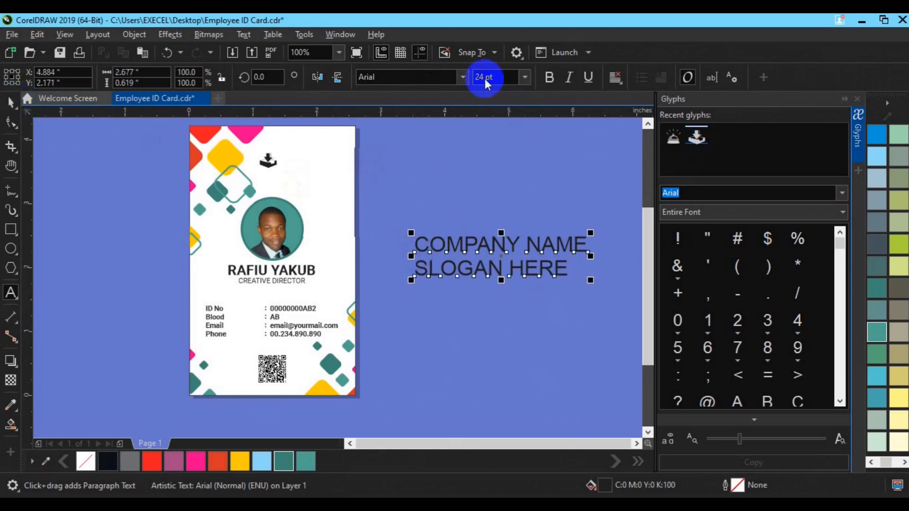
{"action": "type", "text": "8"}
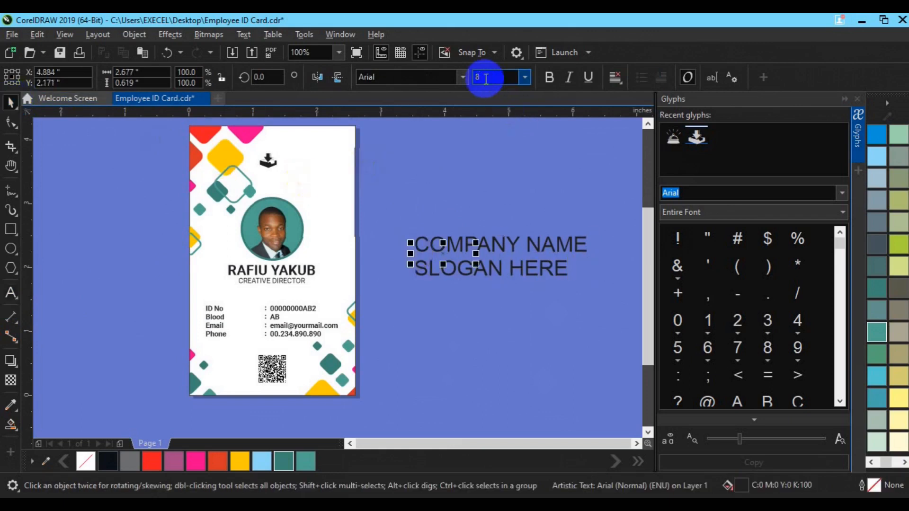
{"action": "key", "text": "Return"}
{"action": "left_click", "coordinate": [616, 78]}
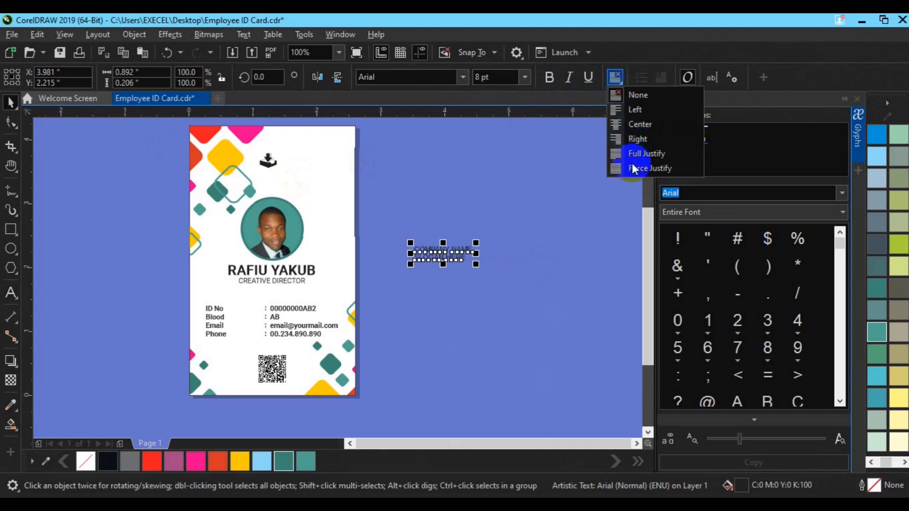
{"action": "left_click", "coordinate": [633, 168]}
Move the text beside the logo, align them, and nudge the logo slightly right.
{"action": "left_click_drag", "start_coordinate": [382, 227], "coordinate": [315, 162]}
{"action": "left_click", "coordinate": [268, 162], "text": "shift"}
{"action": "key", "text": "ctrl+z"}
{"action": "key", "text": "e"}
{"action": "left_click", "coordinate": [422, 188]}
{"action": "left_click", "coordinate": [268, 161]}
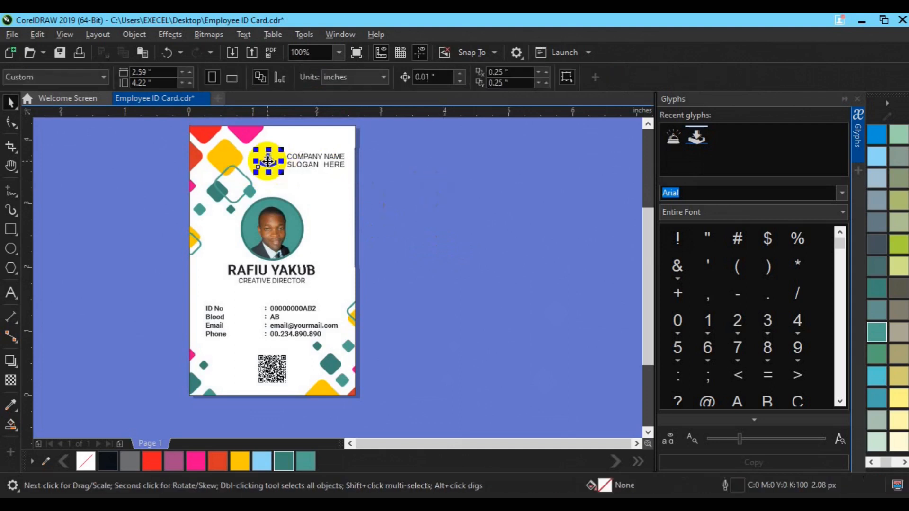
{"action": "key", "text": "Right"}
{"action": "key", "text": "Right"}
{"action": "key", "text": "Right"}
{"action": "key", "text": "Right"}
{"action": "key", "text": "Right"}
Group the logo with the company text and nudge the group up.
{"action": "left_click", "coordinate": [316, 167], "text": "shift"}
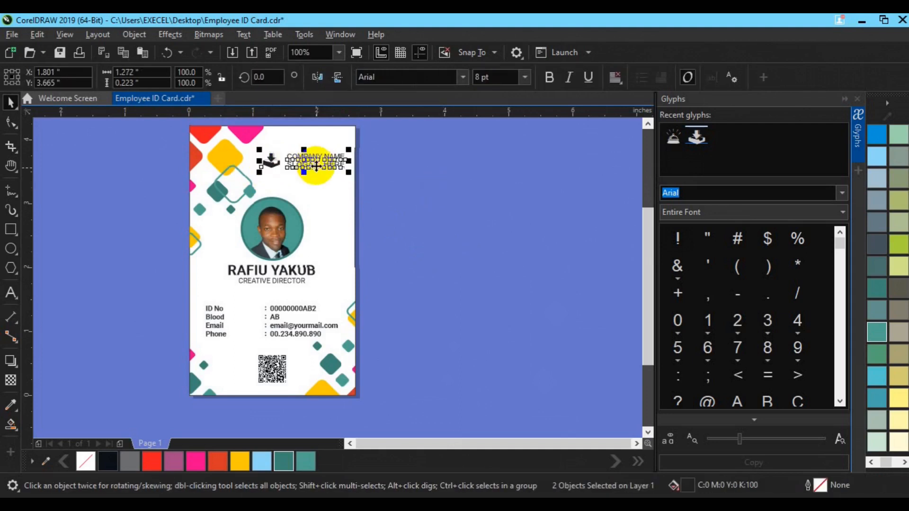
{"action": "key", "text": "ctrl+g"}
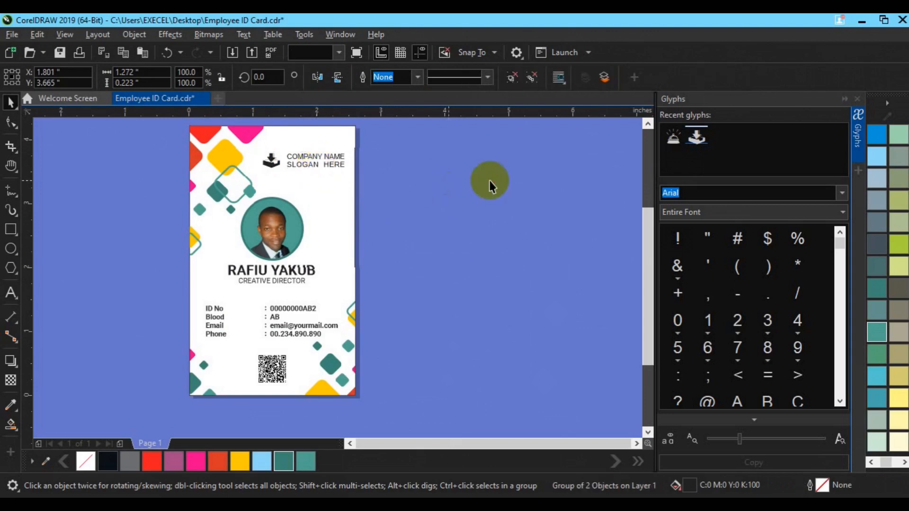
{"action": "left_click", "coordinate": [490, 180]}
{"action": "left_click", "coordinate": [309, 163]}
{"action": "key", "text": "Up"}
{"action": "key", "text": "Up"}
{"action": "key", "text": "Up"}
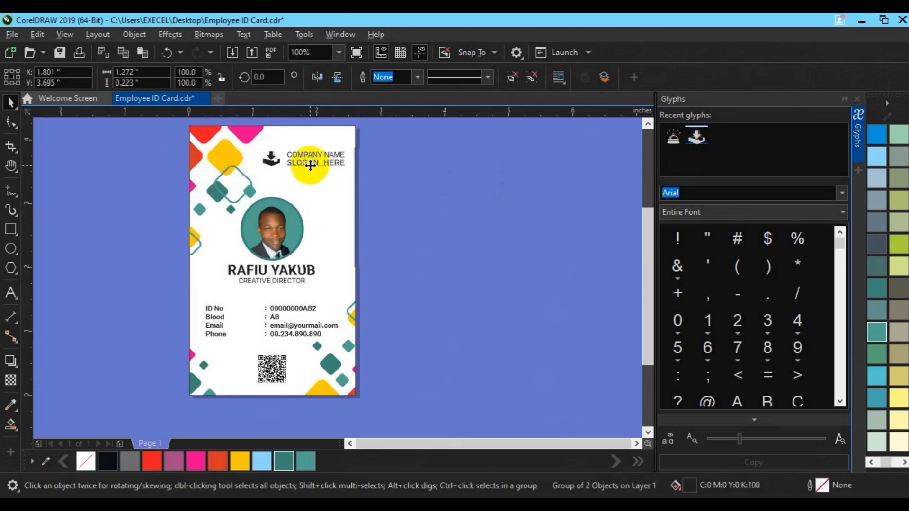
{"action": "left_click", "coordinate": [417, 161]}
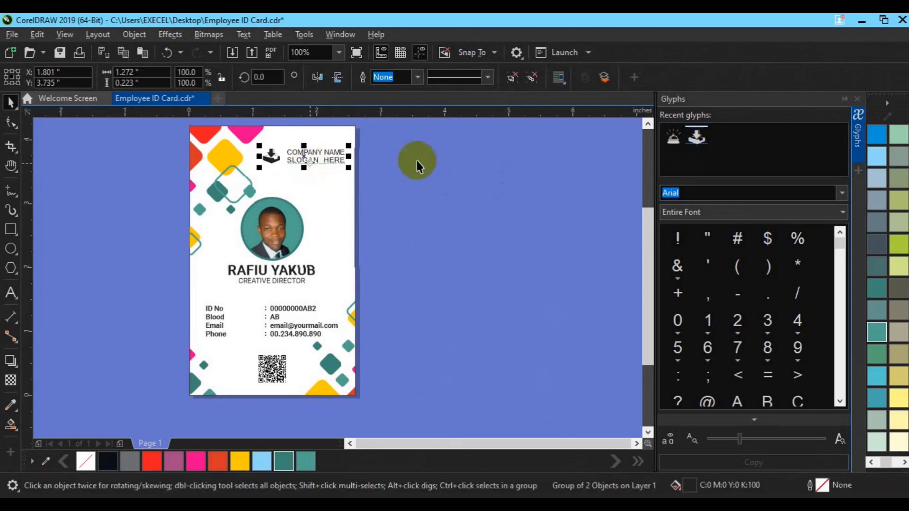
Collapse the Glyphs docker and zoom to fit the whole page.
{"action": "left_click", "coordinate": [859, 160]}
{"action": "key", "text": "z"}
{"action": "left_click", "coordinate": [53, 77]}
{"action": "left_click", "coordinate": [31, 99]}
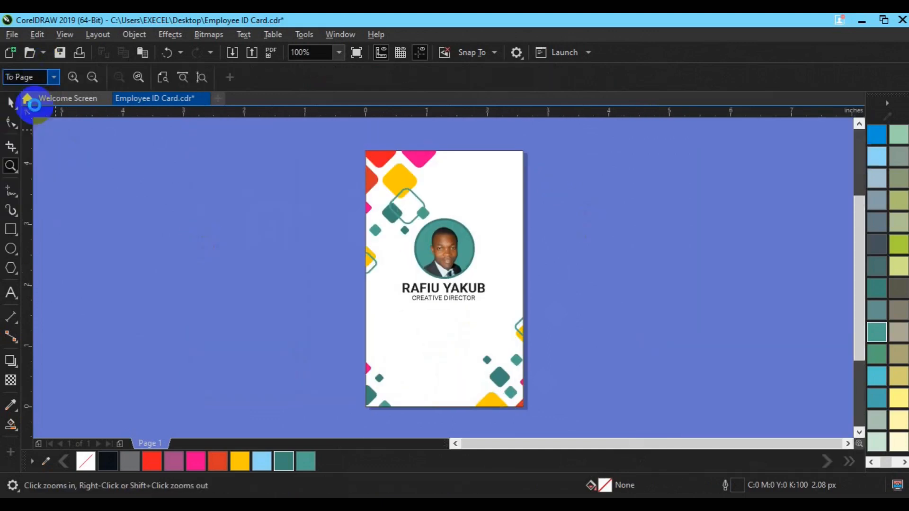
{"action": "key", "text": "space"}
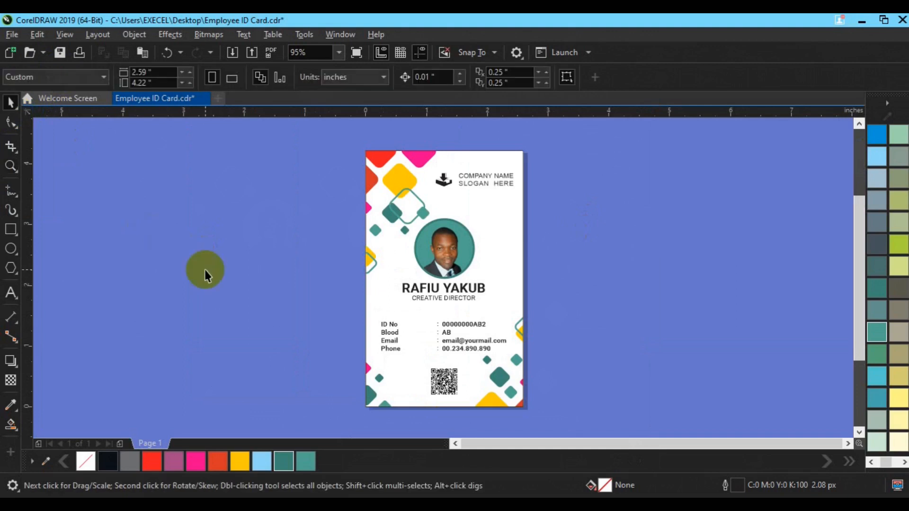